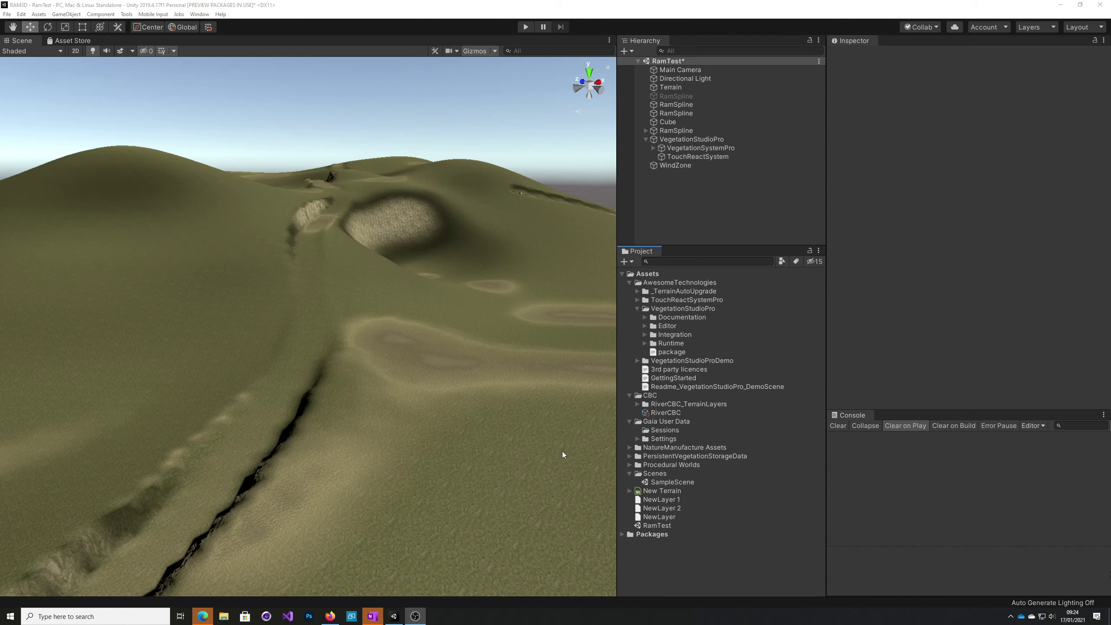
# Fly the Scene view over the terrain to inspect its hills, gully, river channel and hollow.
pyautogui.moveTo(563, 452); pyautogui.dragTo(746, 451, button='right')
pyautogui.moveTo(251, 459); pyautogui.dragTo(177, 324, button='right')
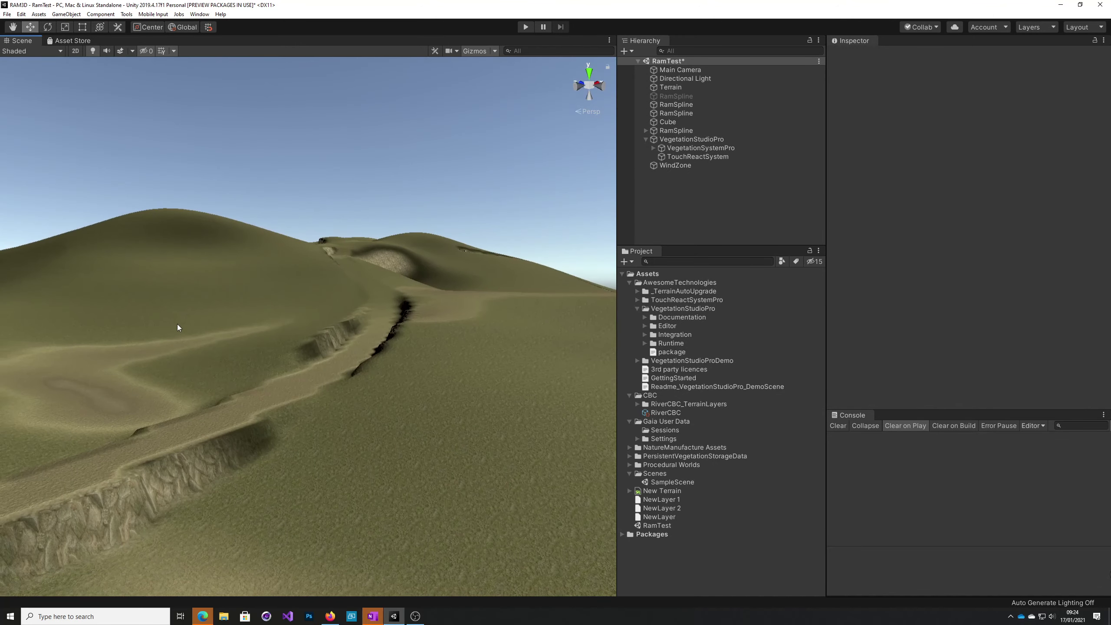
pyautogui.moveTo(326, 437); pyautogui.dragTo(388, 491, button='right')
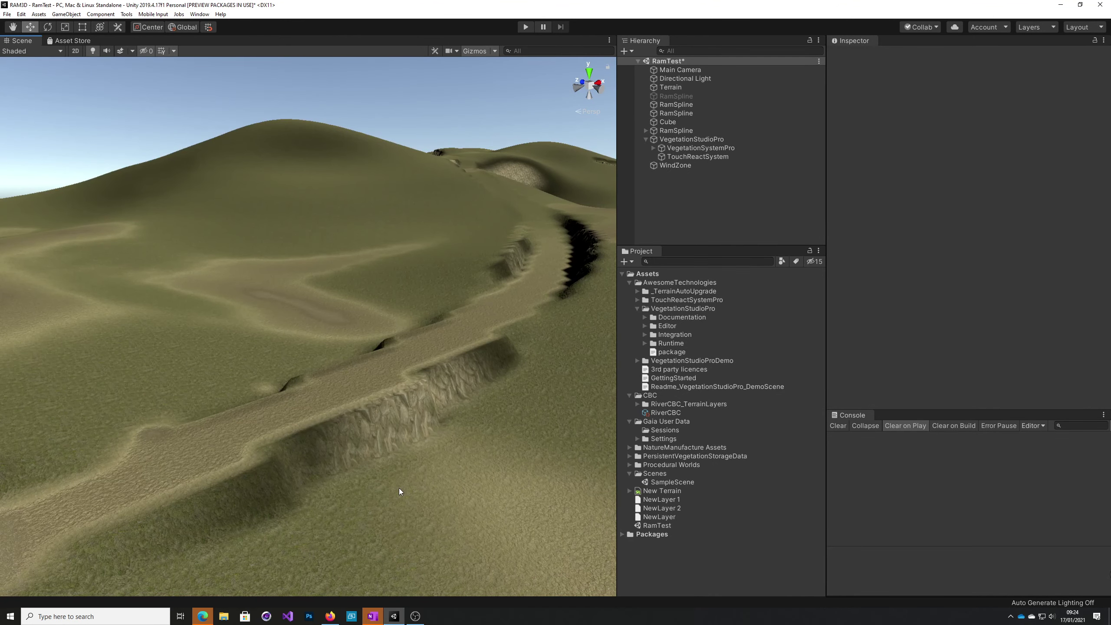
pyautogui.moveTo(400, 490); pyautogui.dragTo(420, 416, button='right')
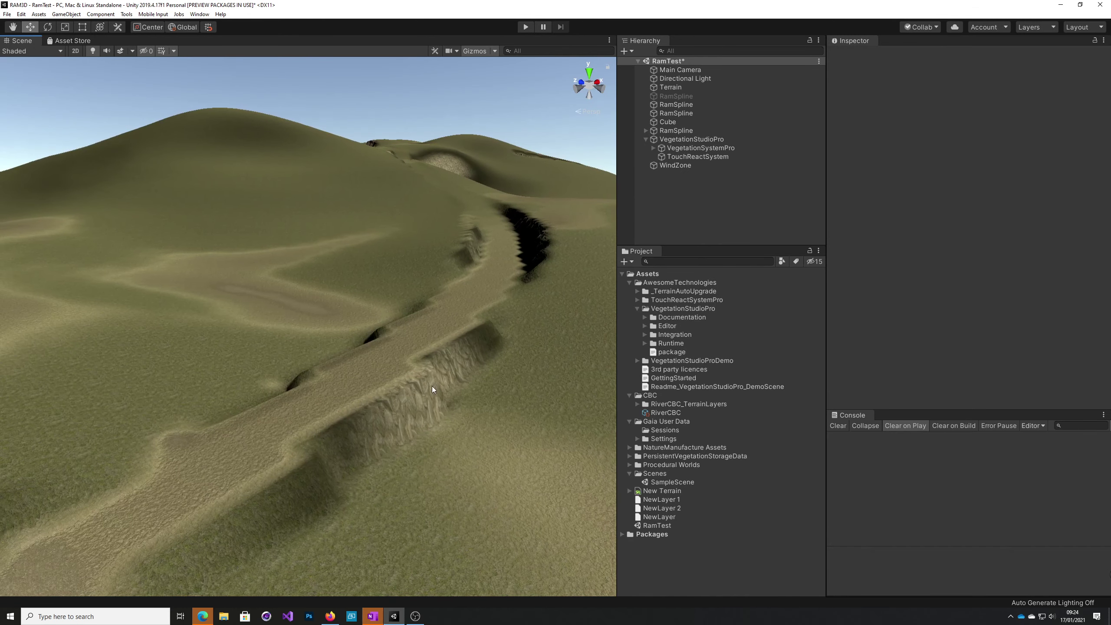
pyautogui.moveTo(489, 412); pyautogui.dragTo(332, 458, button='right')
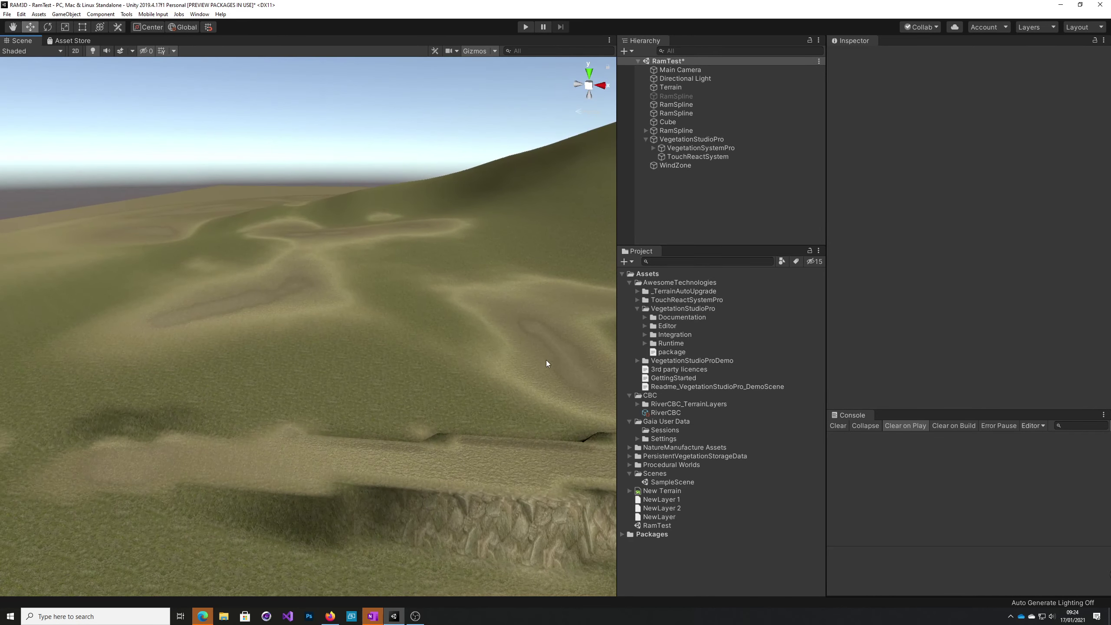
pyautogui.moveTo(349, 313); pyautogui.dragTo(219, 377, button='right')
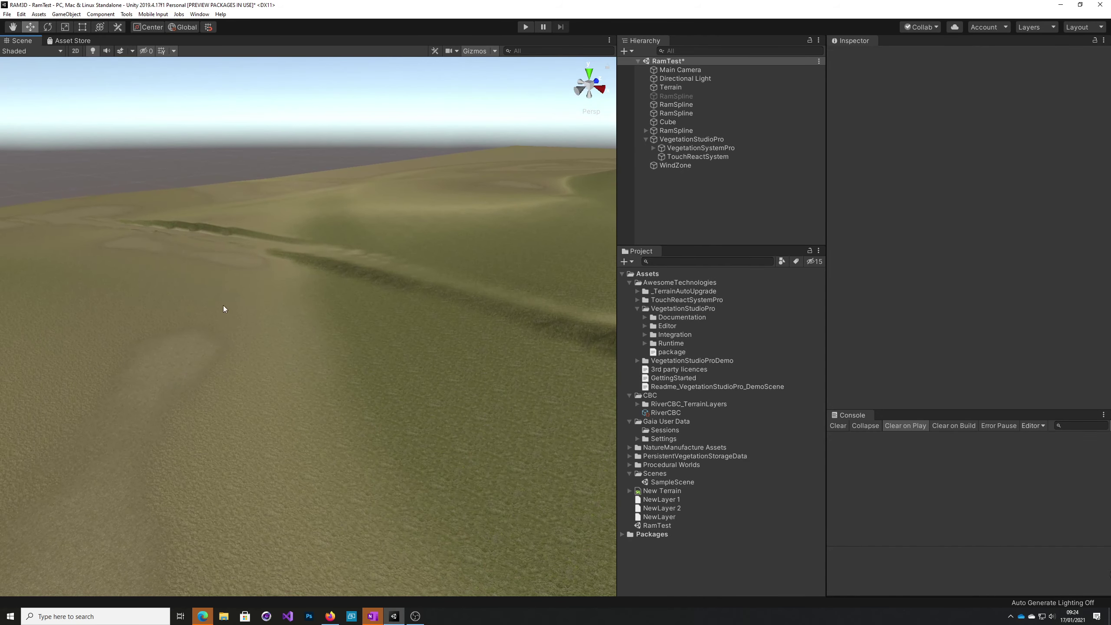
pyautogui.moveTo(307, 342); pyautogui.dragTo(316, 363, button='right')
pyautogui.moveTo(385, 390); pyautogui.dragTo(473, 279, button='right')
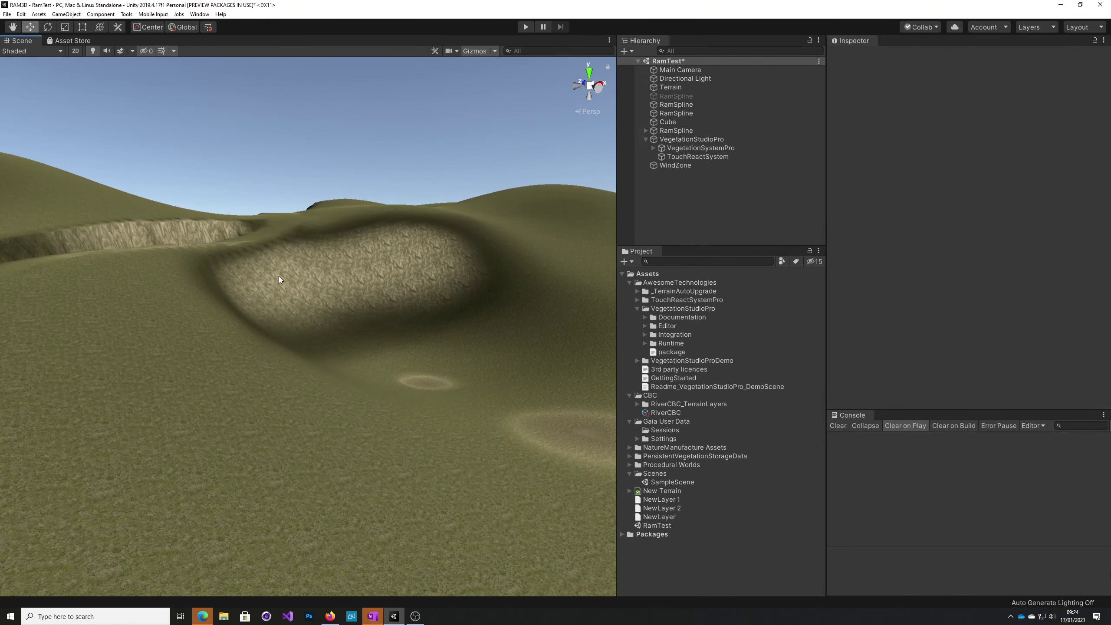
pyautogui.moveTo(280, 279); pyautogui.dragTo(482, 341, button='right')
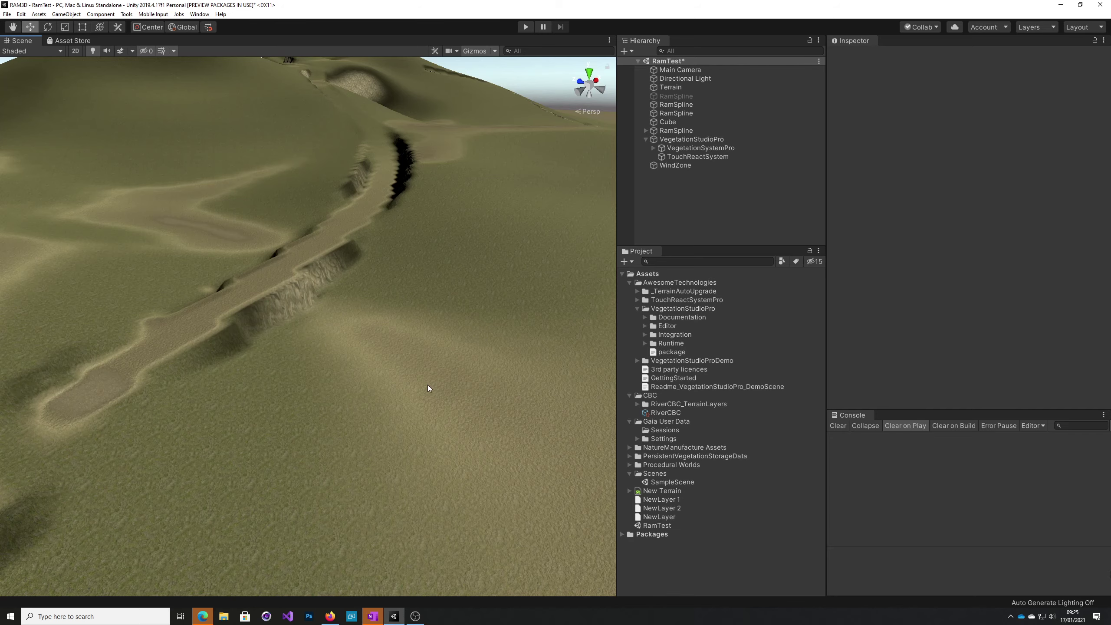
pyautogui.moveTo(428, 385)
pyautogui.mouseDown(button='right')
pyautogui.moveTo(315, 387)
pyautogui.moveTo(427, 372)
pyautogui.moveTo(410, 372)
pyautogui.moveTo(392, 379)
pyautogui.moveTo(437, 384)
pyautogui.mouseUp(button='right')
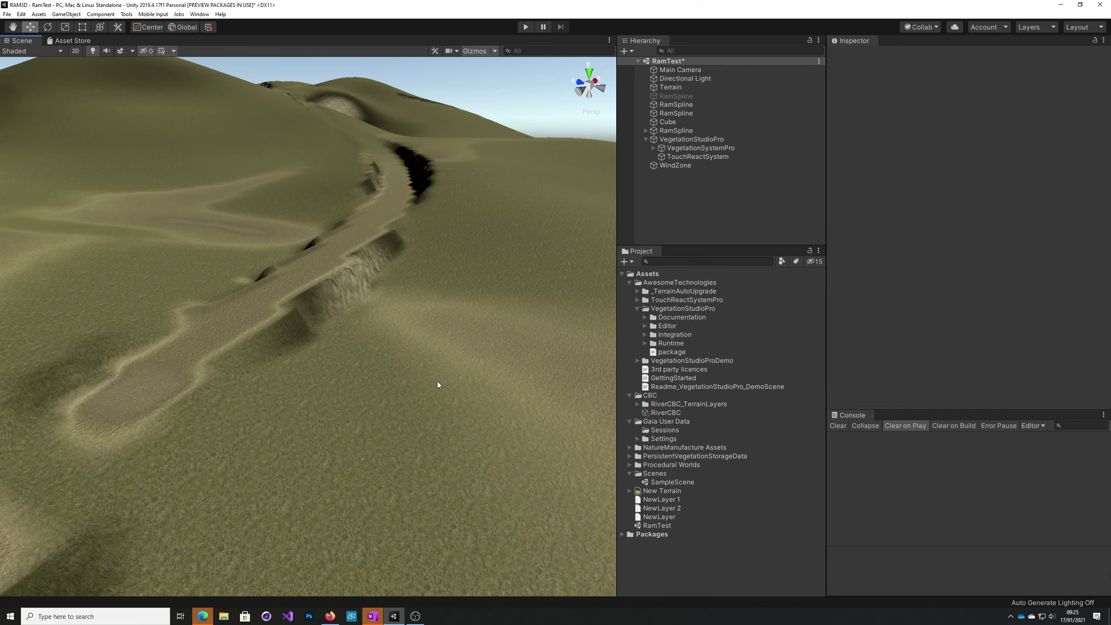
pyautogui.moveTo(438, 384); pyautogui.dragTo(397, 395, button='right')
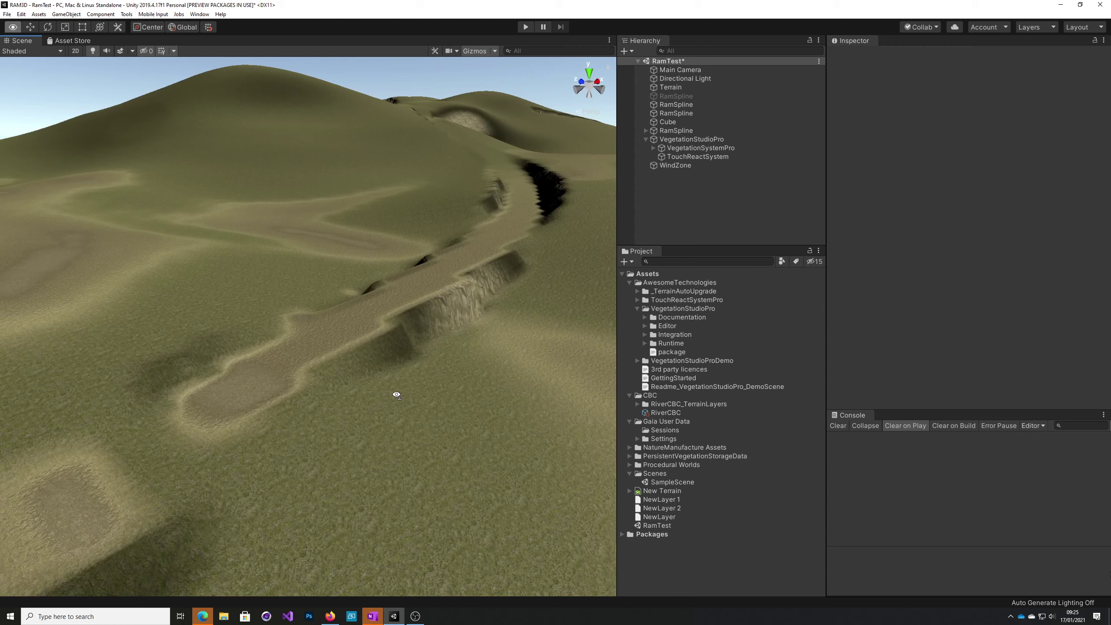
pyautogui.moveTo(397, 395); pyautogui.dragTo(397, 398, button='right')
# Open Window > Procedural Worlds > Gaia > Show Gaia Manager and move it centre-left beside the scene.
pyautogui.click(195, 14)
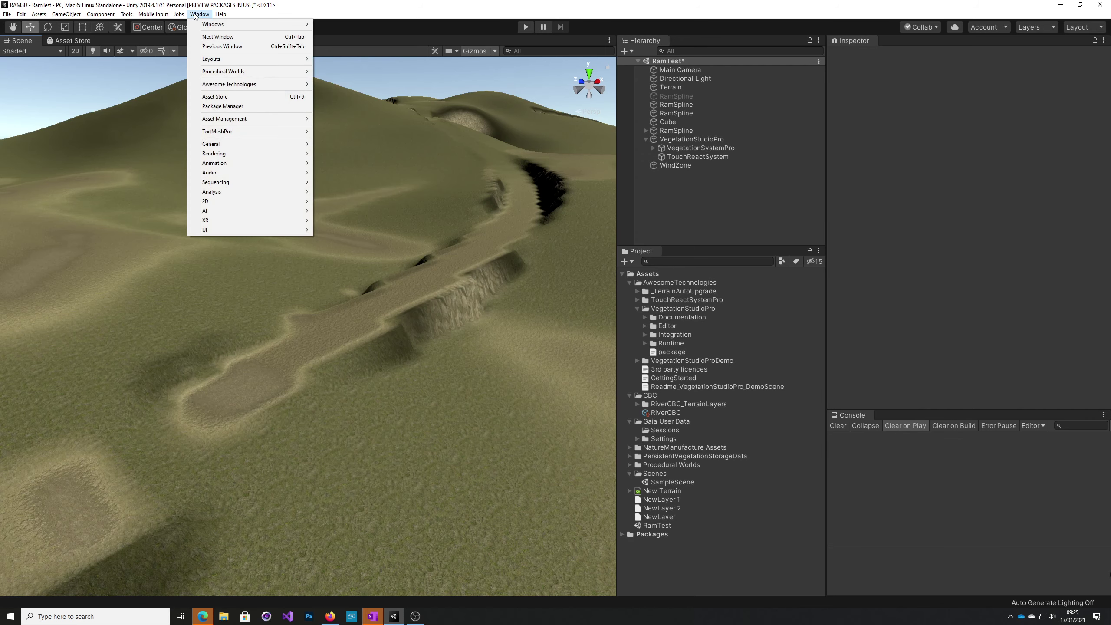
pyautogui.moveTo(224, 70)
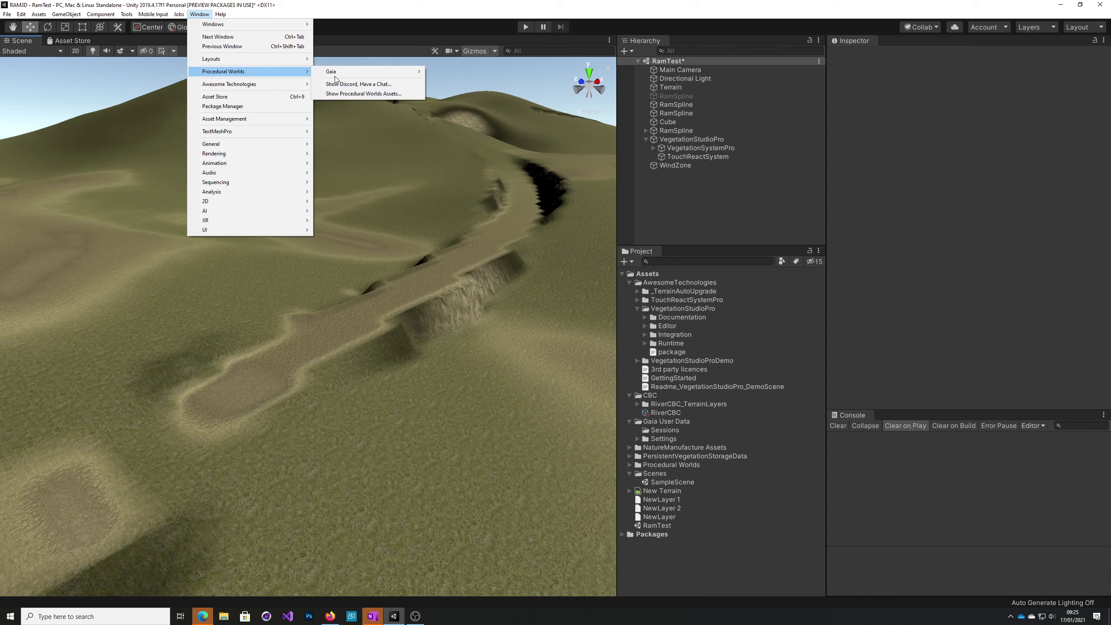
pyautogui.moveTo(340, 72)
pyautogui.click(449, 72)
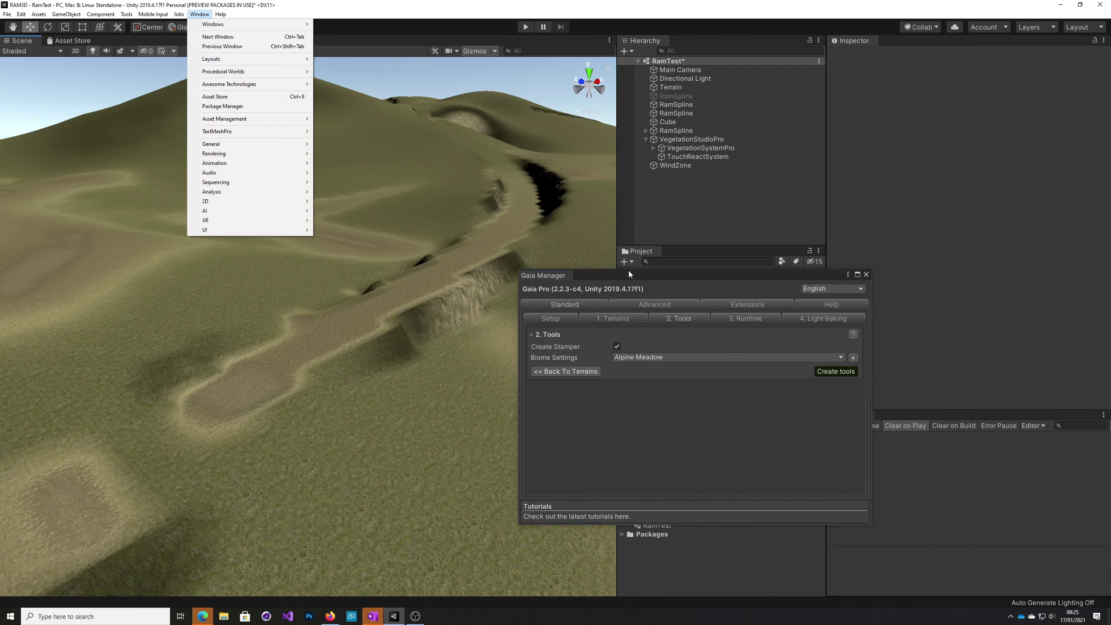
pyautogui.moveTo(662, 280); pyautogui.dragTo(377, 169)
pyautogui.click(376, 167)
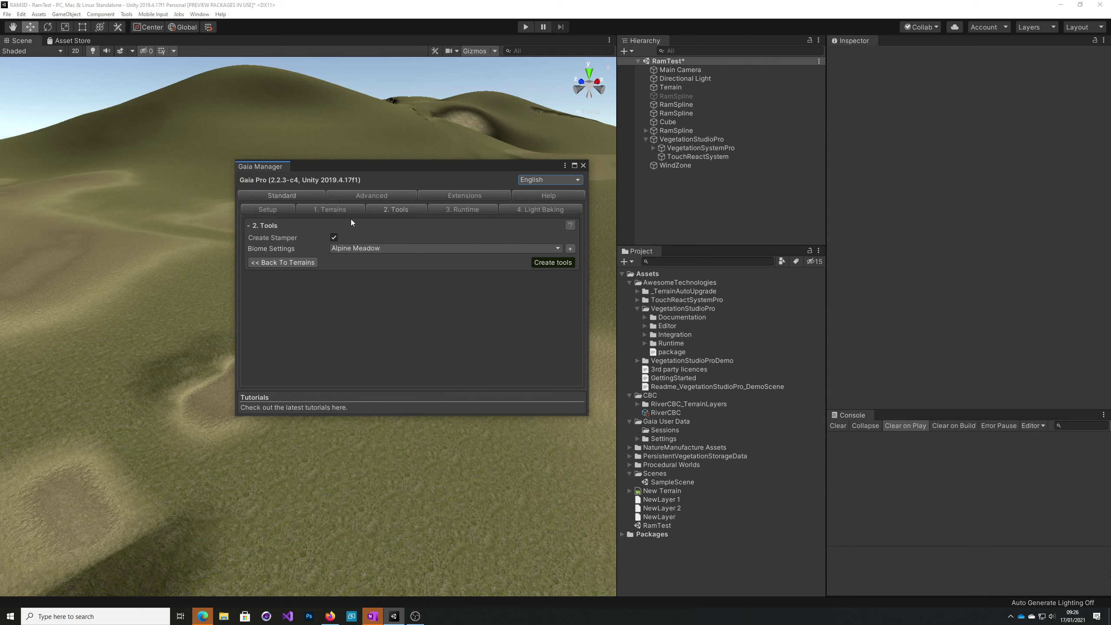
# Show Gaia's Setup > 1. Terrains settings: Medium 1.02 km x 1.02 km world, Desktop quality.
pyautogui.click(275, 210)
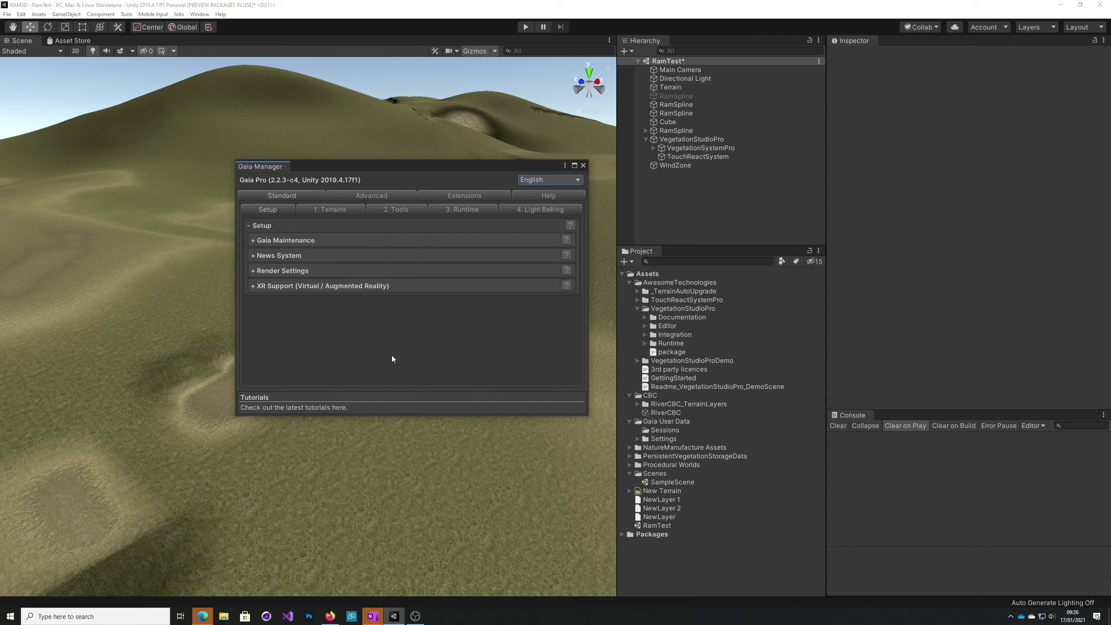
pyautogui.click(329, 210)
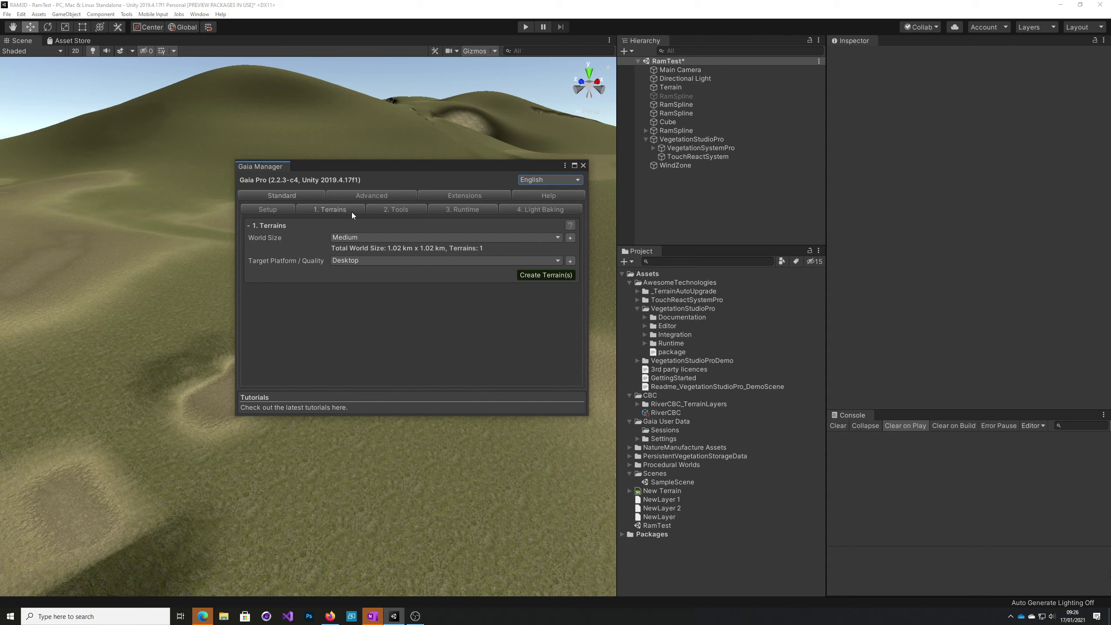
# On the 2. Tools tab, keep Alpine Meadow as the biome with Create Stamper ticked.
pyautogui.click(392, 212)
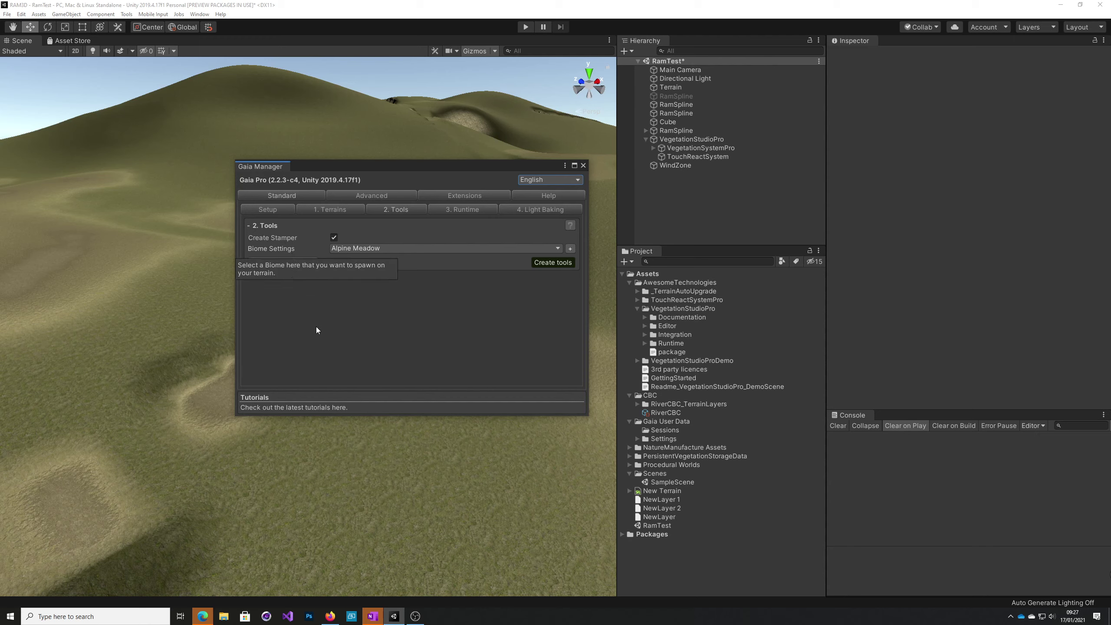
pyautogui.click(542, 251)
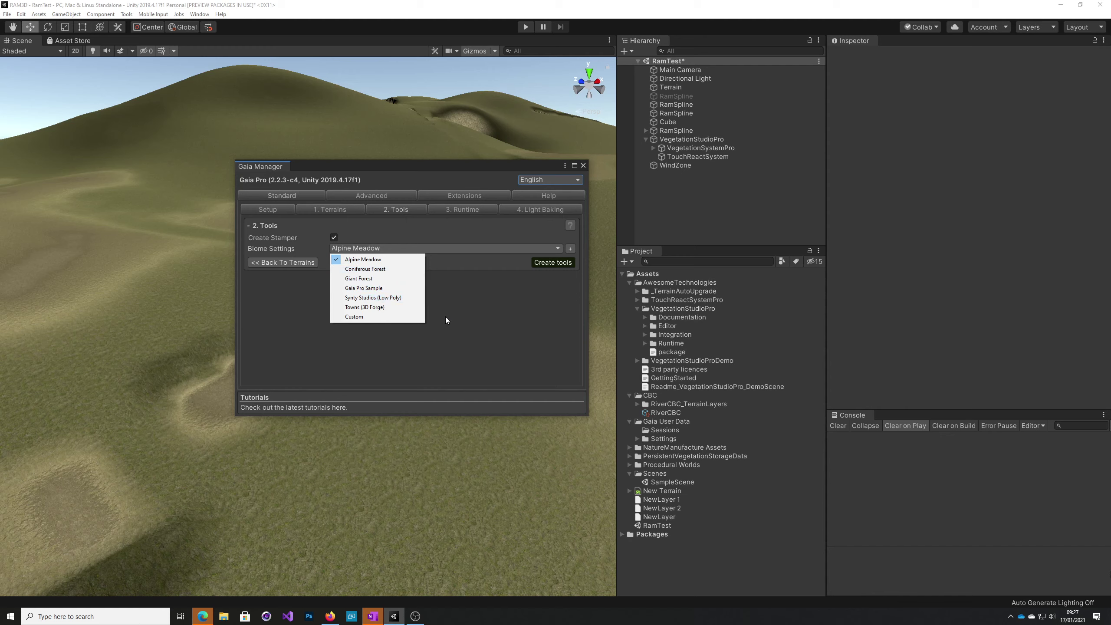
pyautogui.click(474, 171)
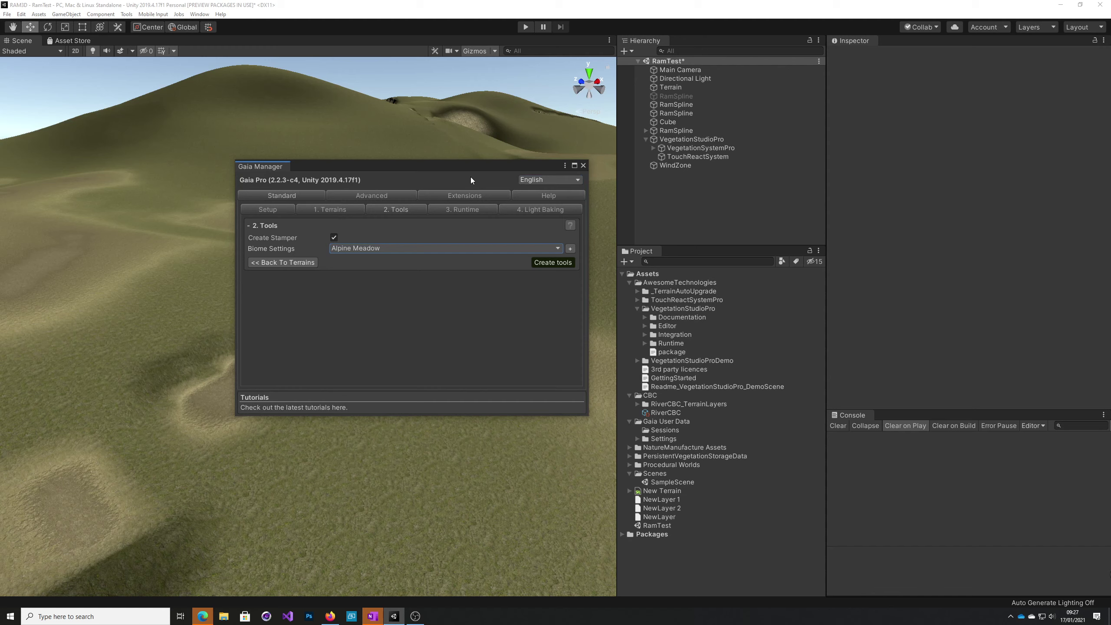
# Keep Flying Camera as the Runtime player controller, then view the 4. Light Baking options.
pyautogui.moveTo(296, 247)
pyautogui.click(469, 210)
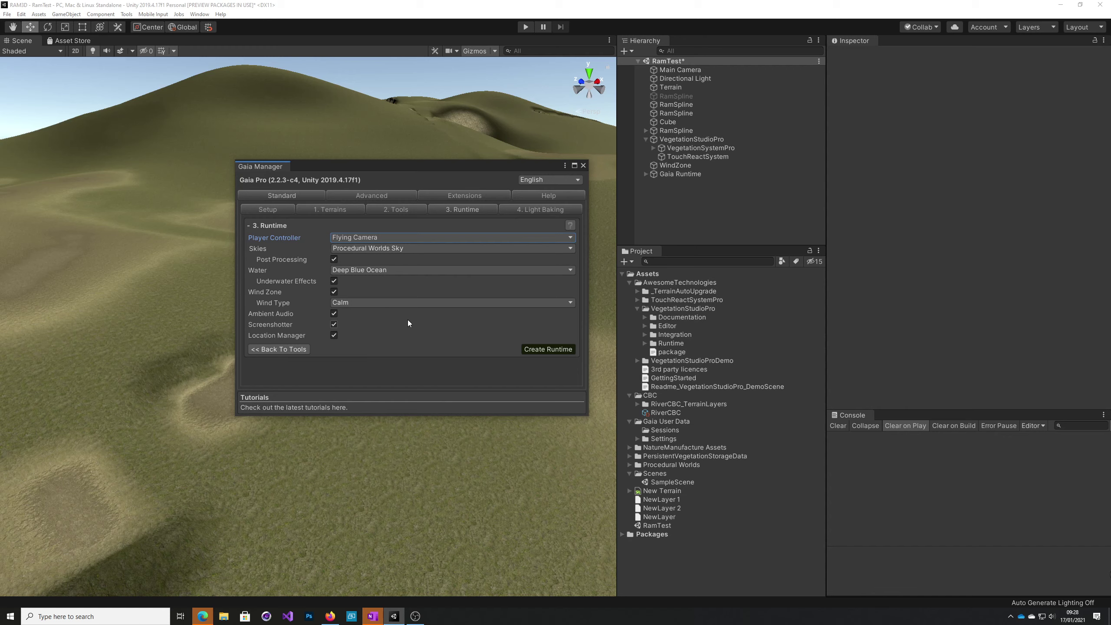
pyautogui.click(571, 237)
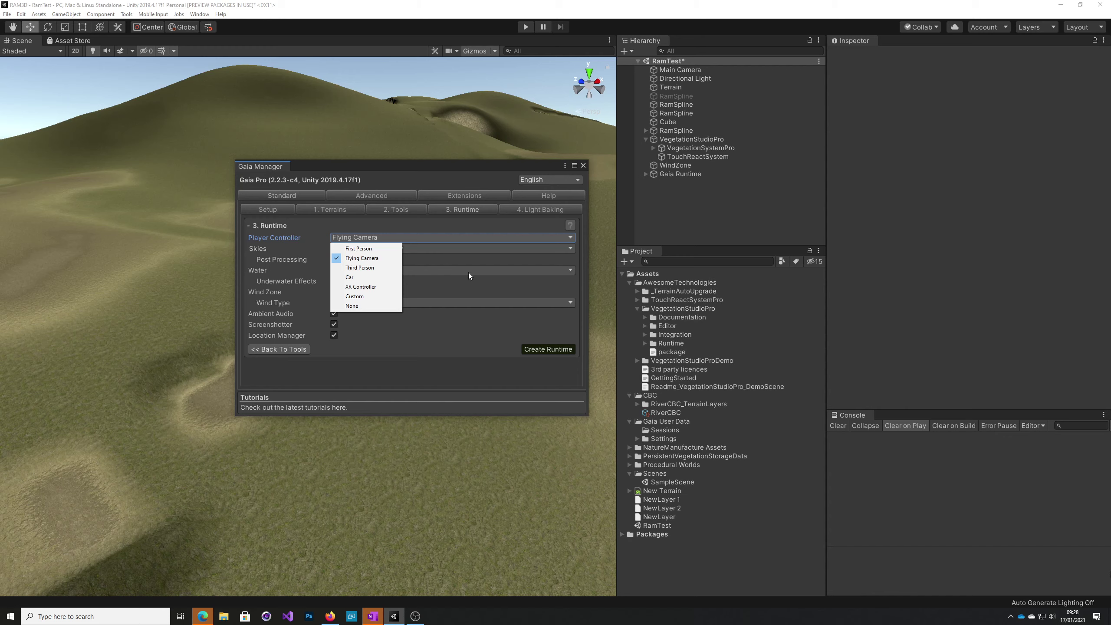
pyautogui.click(464, 165)
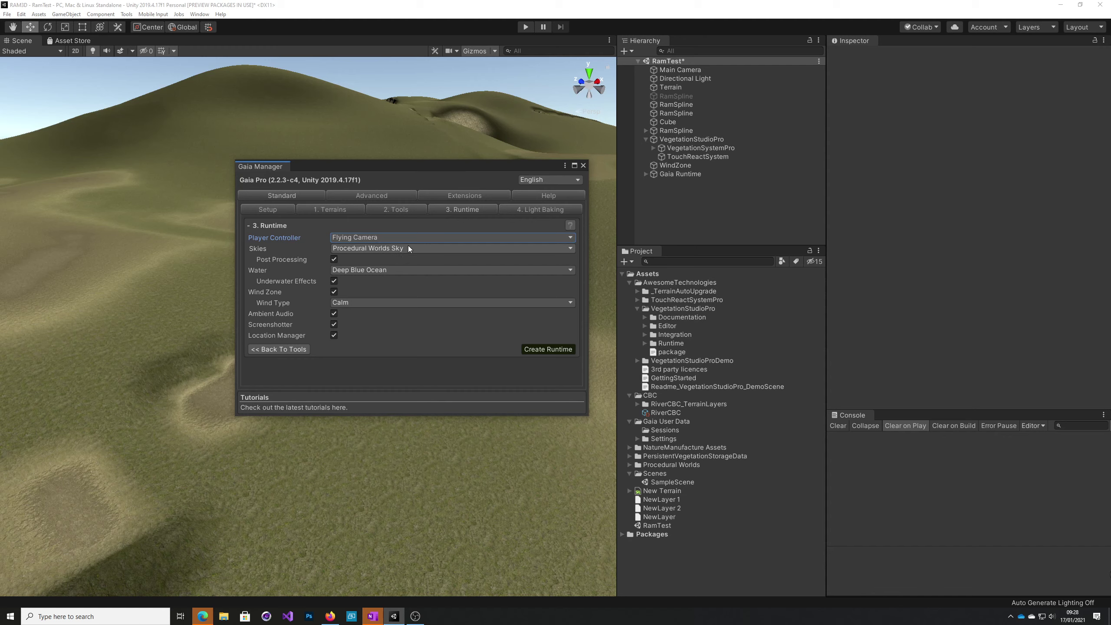
pyautogui.click(526, 208)
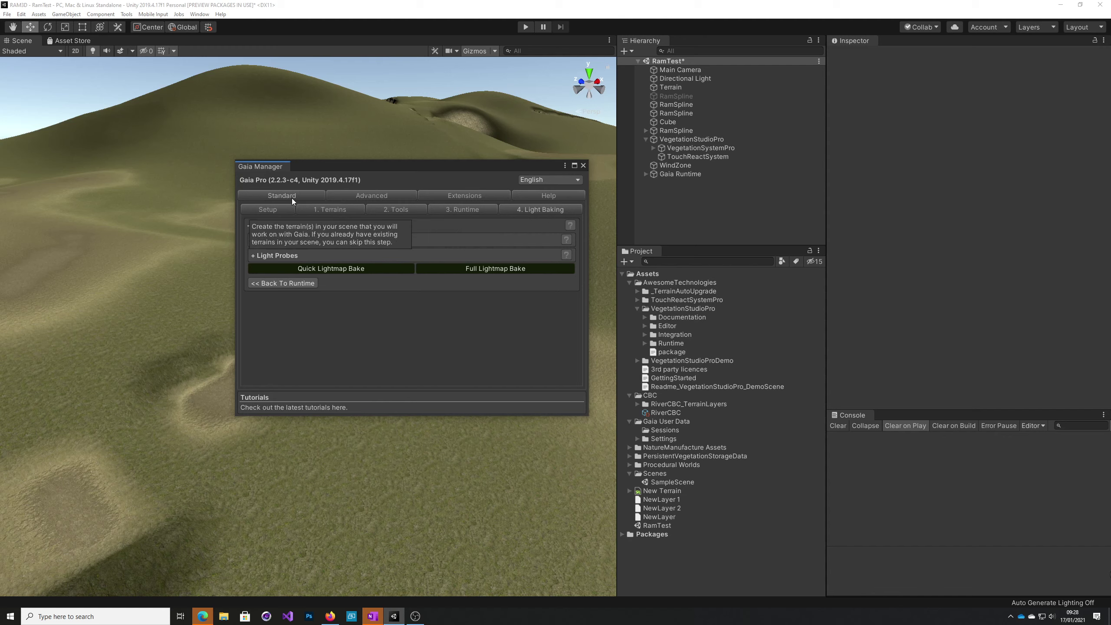
# Switch to the Advanced tab and expand Gaia Terrains, showing Create Terrain and Create World Designer.
pyautogui.click(358, 198)
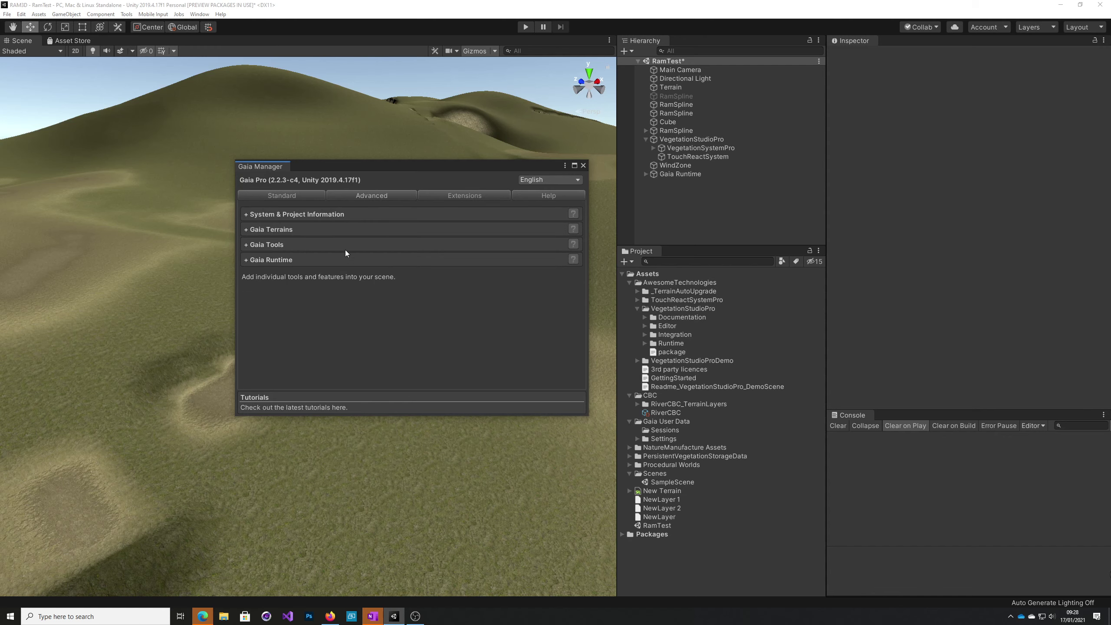
pyautogui.click(245, 216)
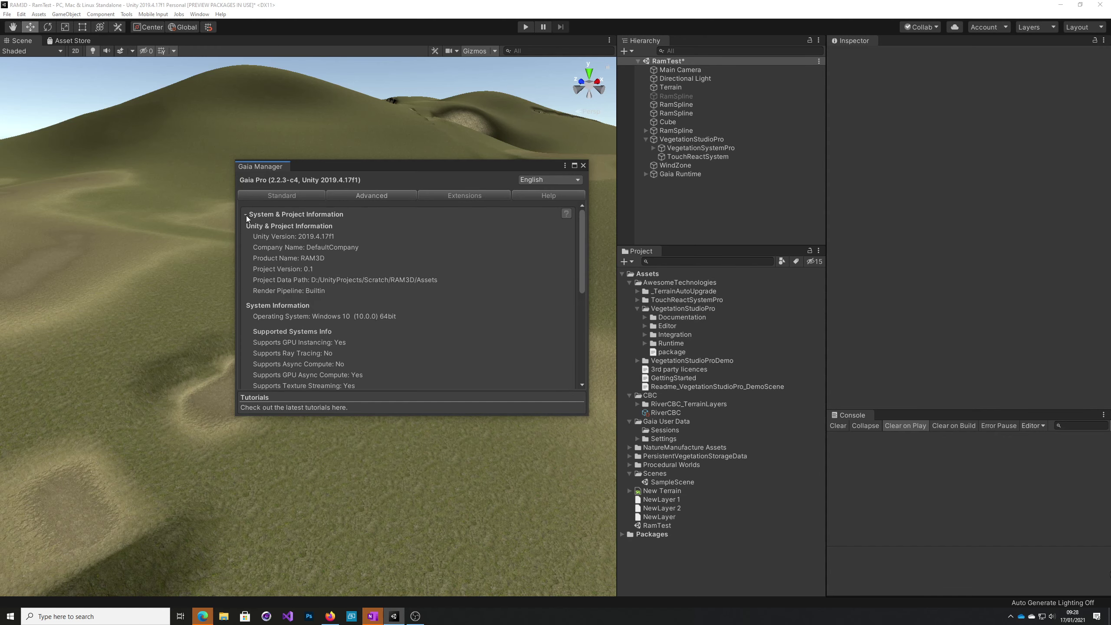
pyautogui.click(247, 215)
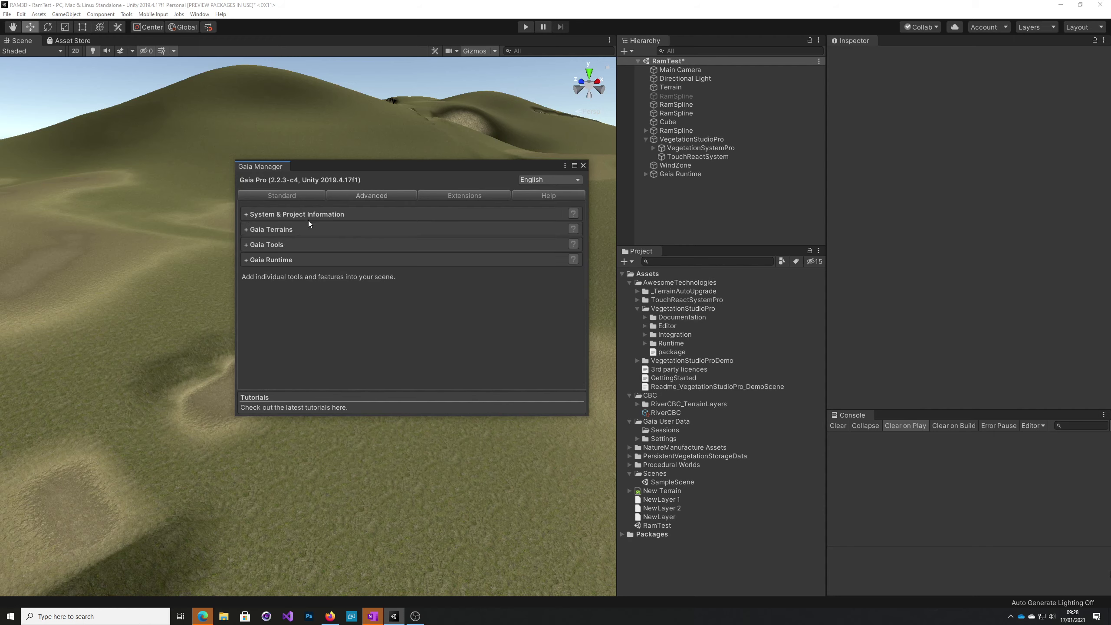
pyautogui.click(246, 230)
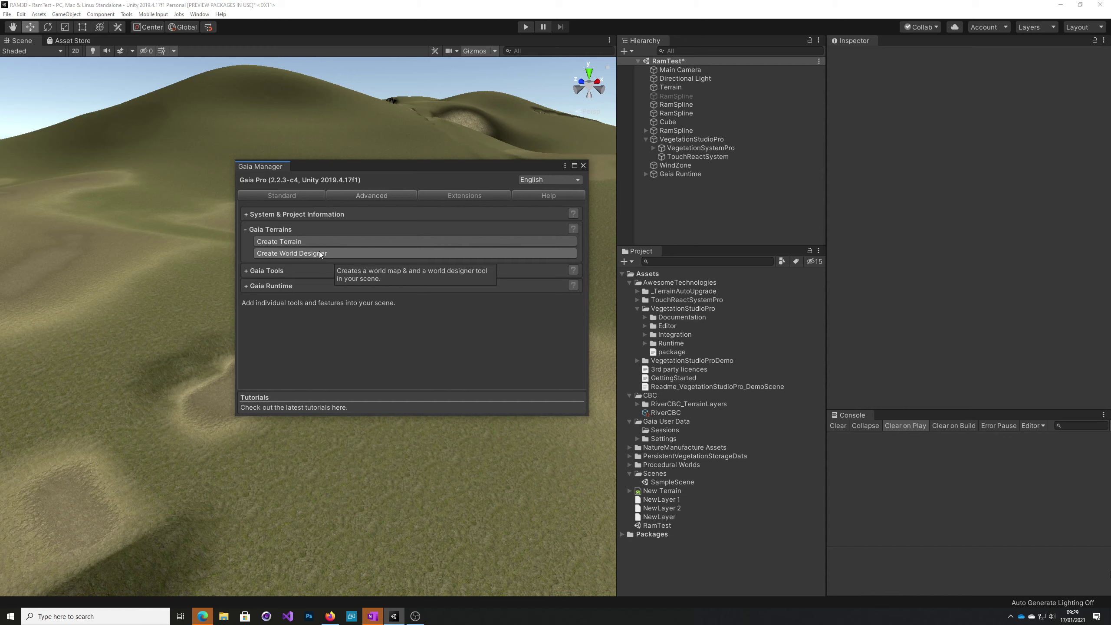
# Expand Gaia Tools and list the biomes already in the project.
pyautogui.click(246, 270)
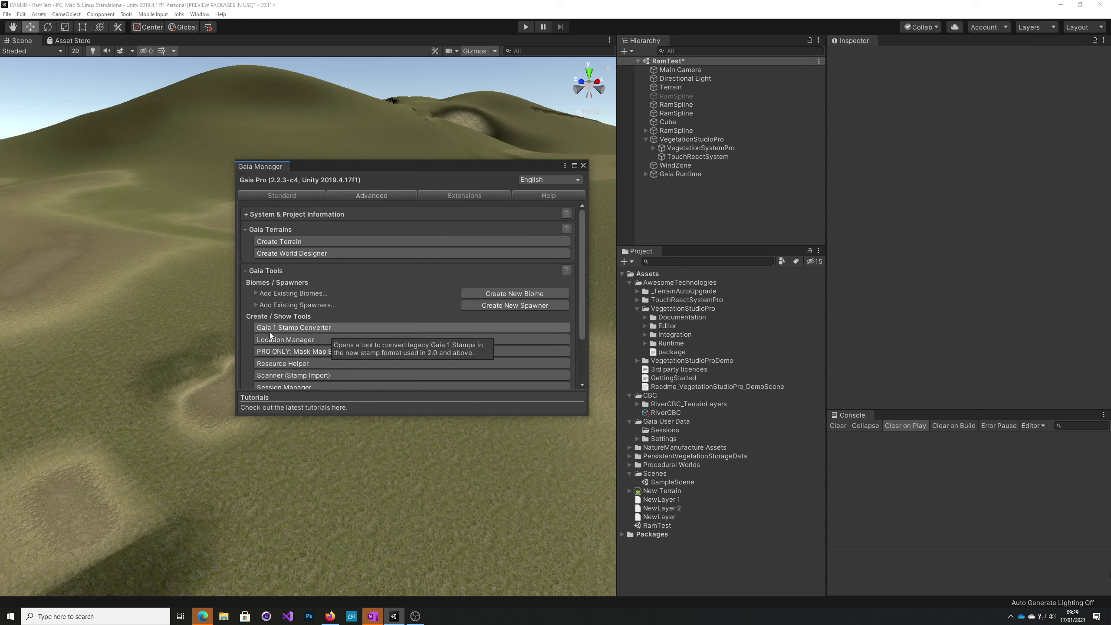
pyautogui.click(257, 293)
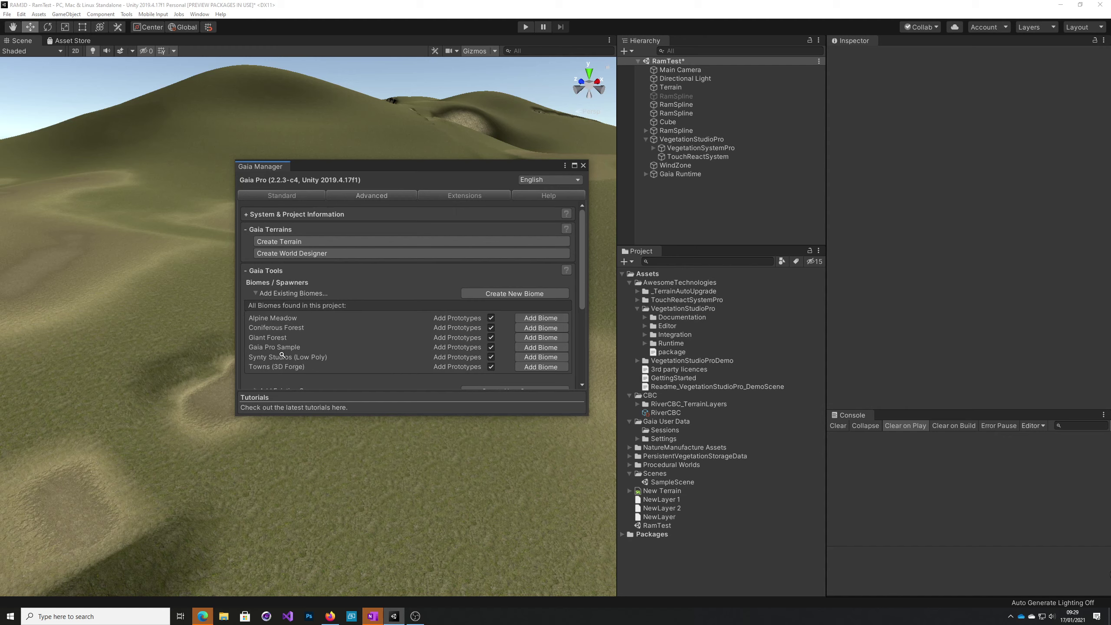
pyautogui.scroll(-1, 341, 367)
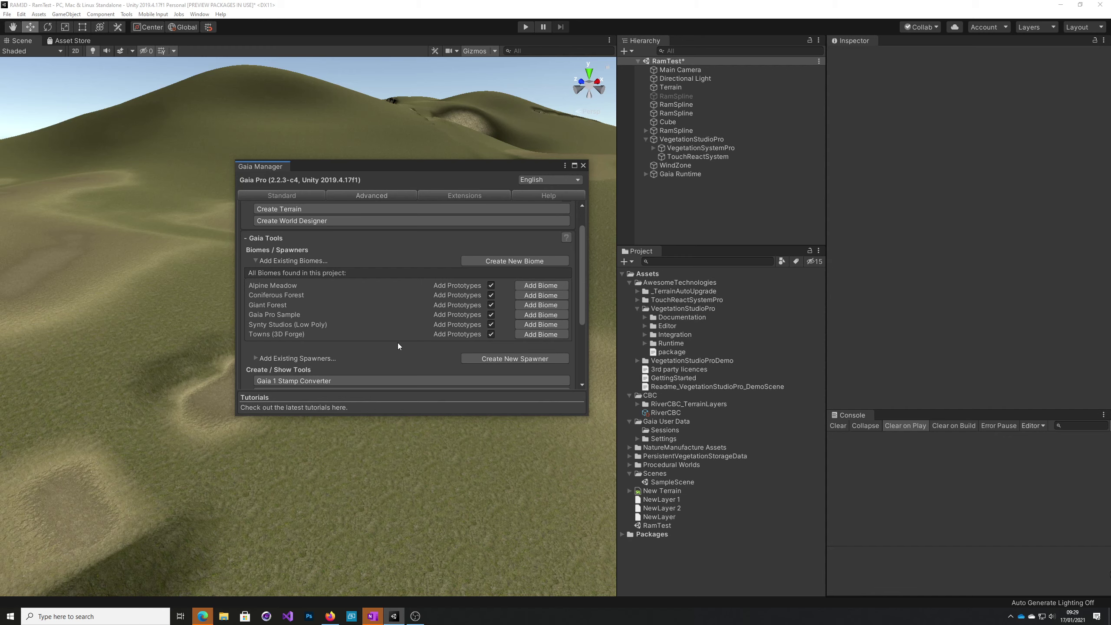
pyautogui.scroll(-2, 398, 346)
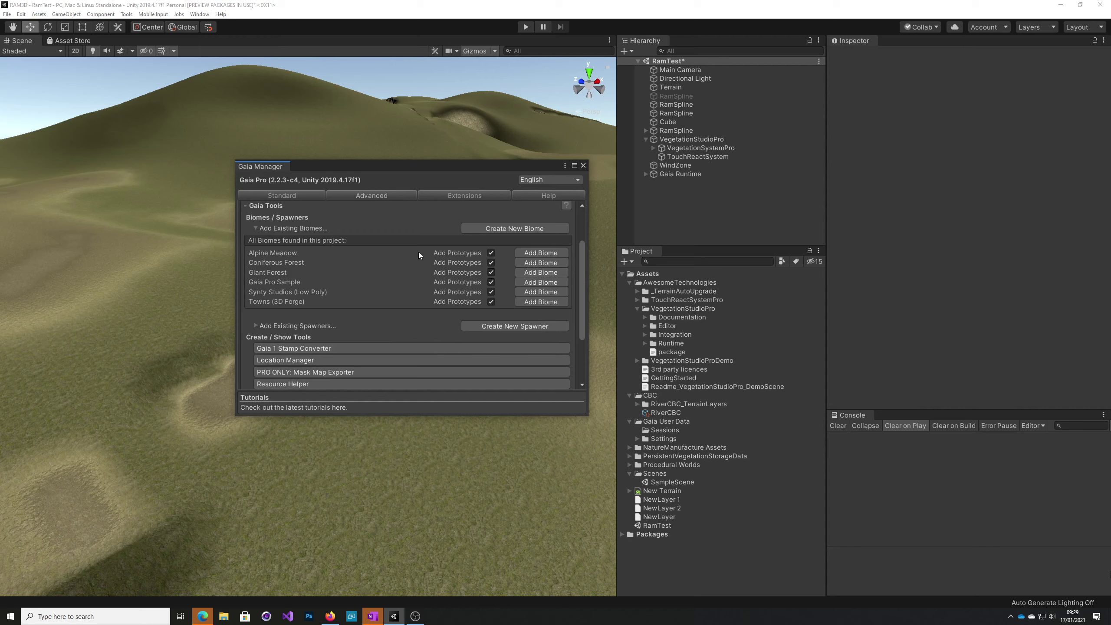
# Add the Alpine Meadow and Coniferous Forest biomes to the scene.
pyautogui.click(532, 255)
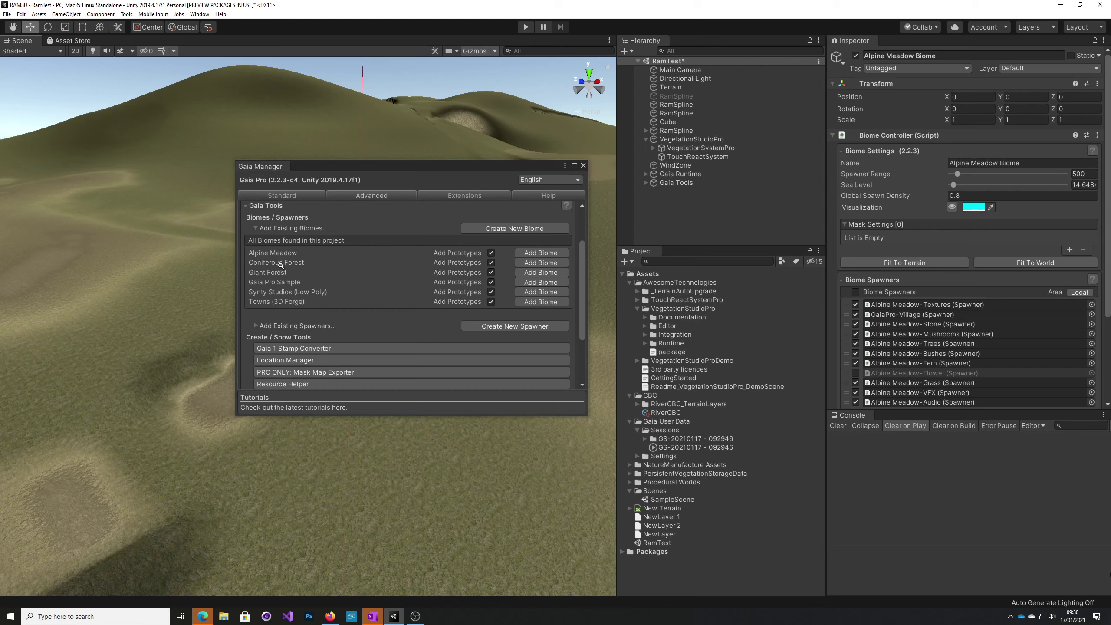
pyautogui.click(542, 262)
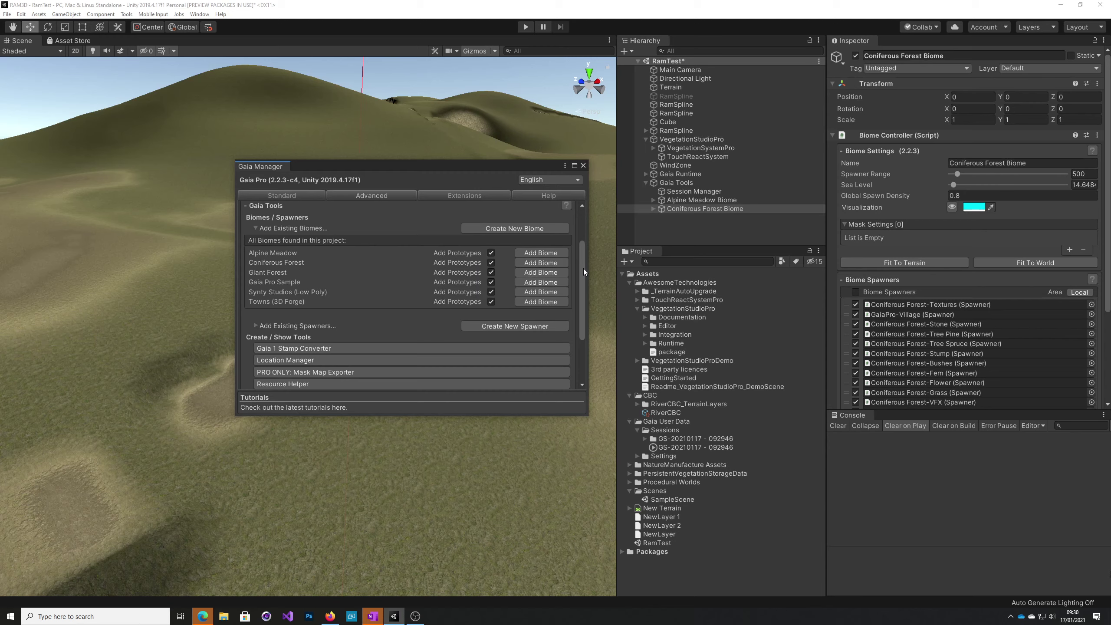
pyautogui.scroll(-1, 307, 306)
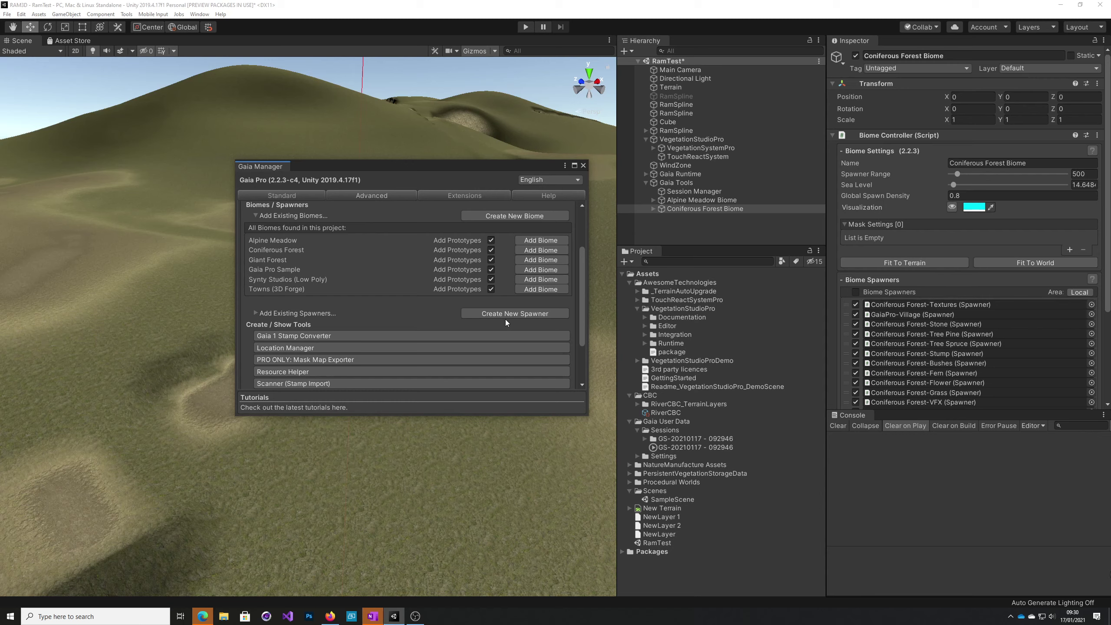
pyautogui.click(256, 313)
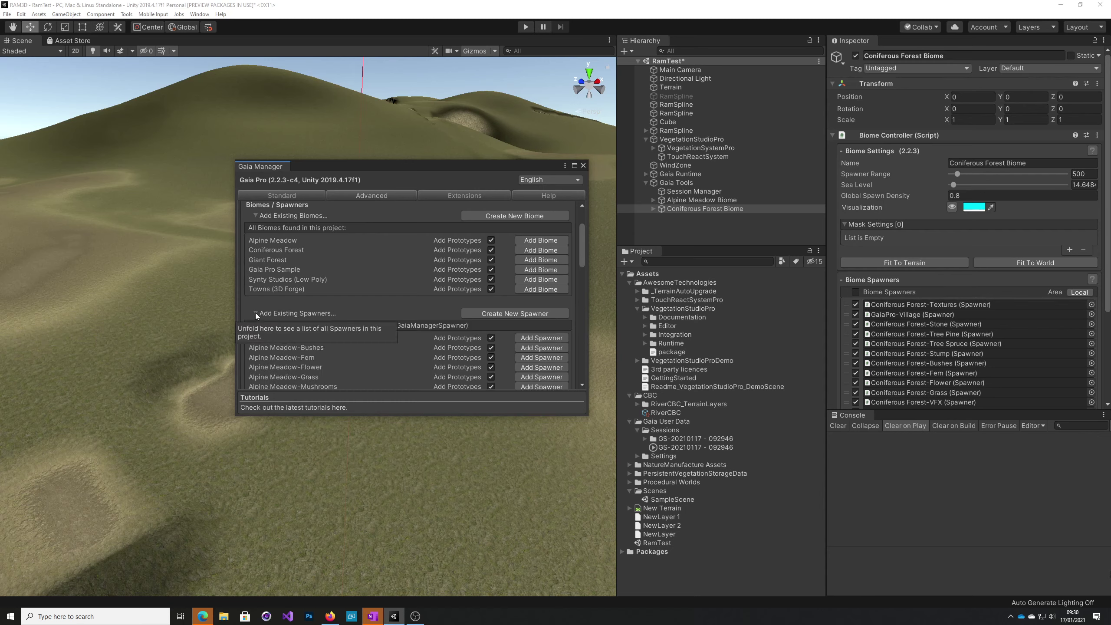
pyautogui.moveTo(584, 270); pyautogui.dragTo(581, 281)
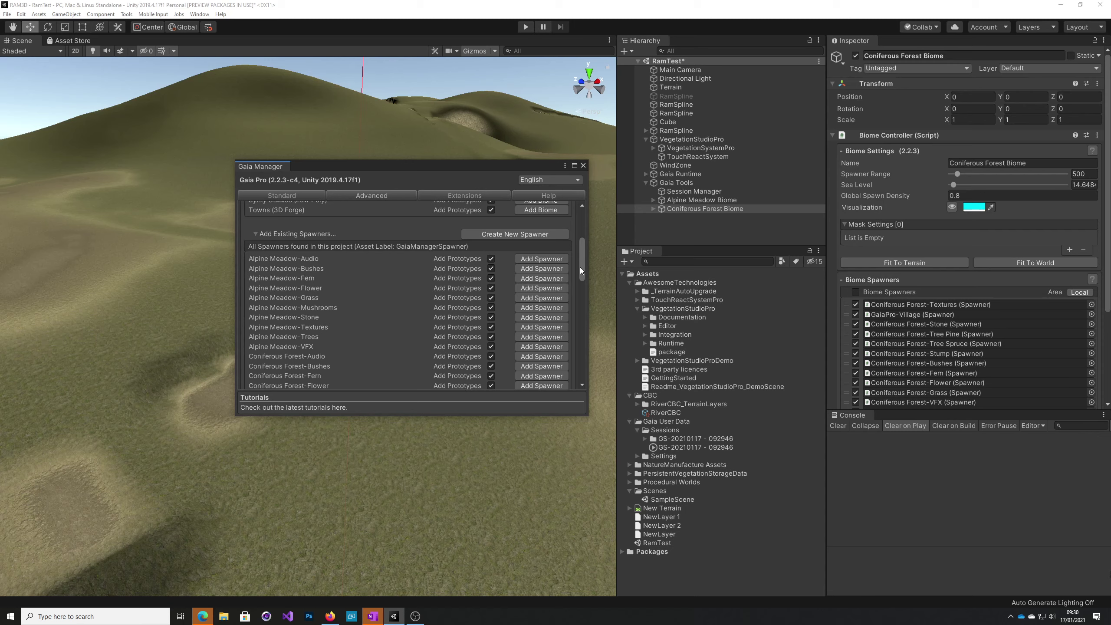
pyautogui.moveTo(581, 280); pyautogui.dragTo(584, 326)
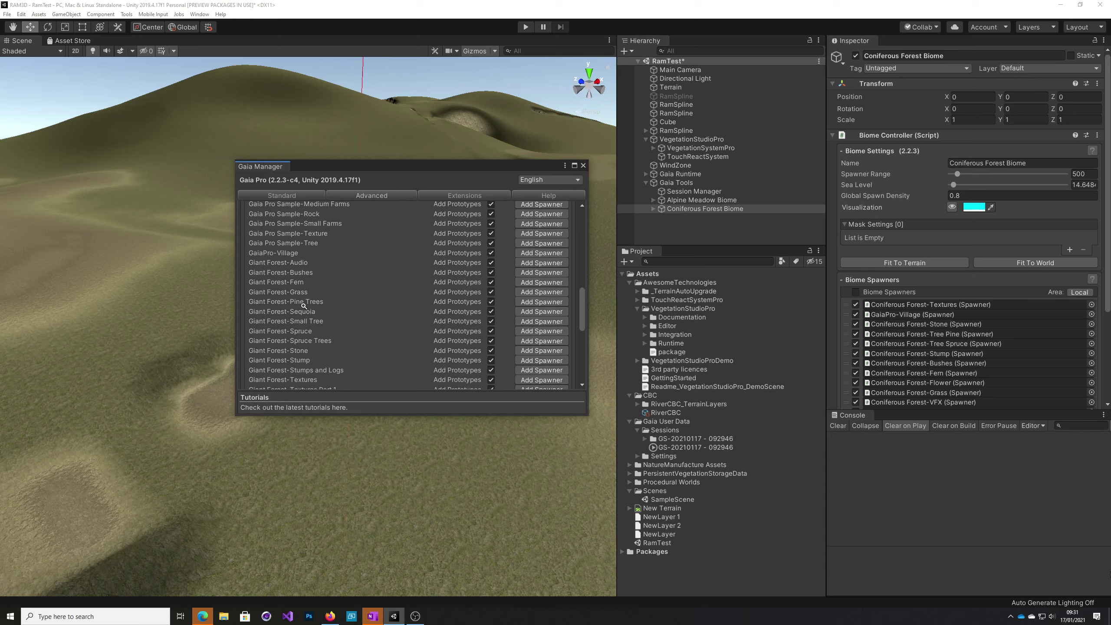
# Add the Giant Forest-Pine Trees spawner to the scene, then view Gaia's Extensions tab.
pyautogui.click(303, 303)
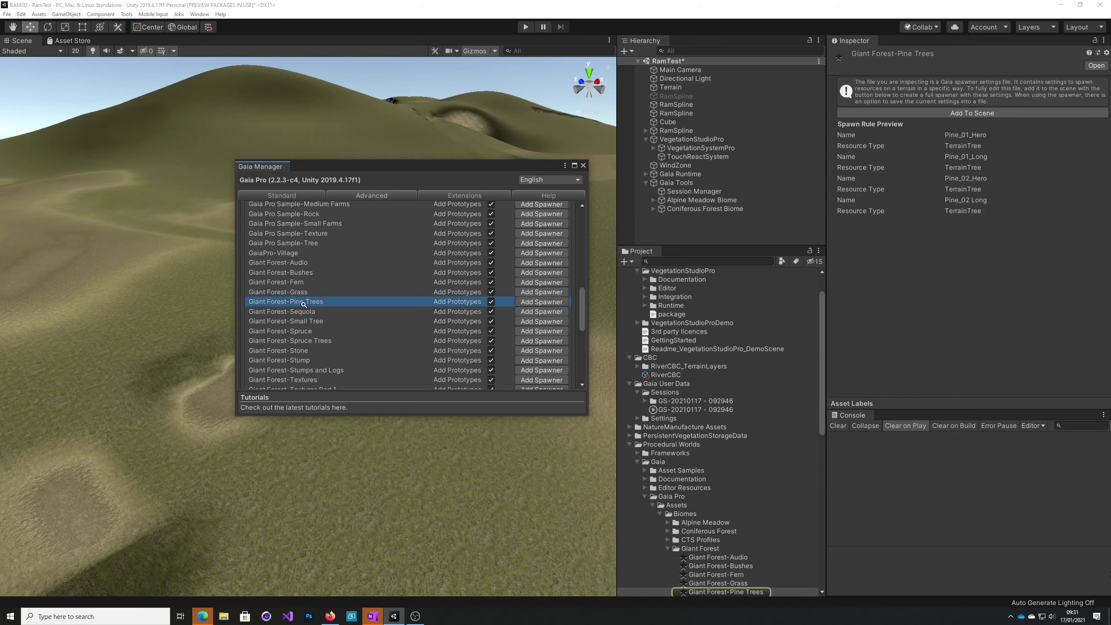
pyautogui.click(546, 303)
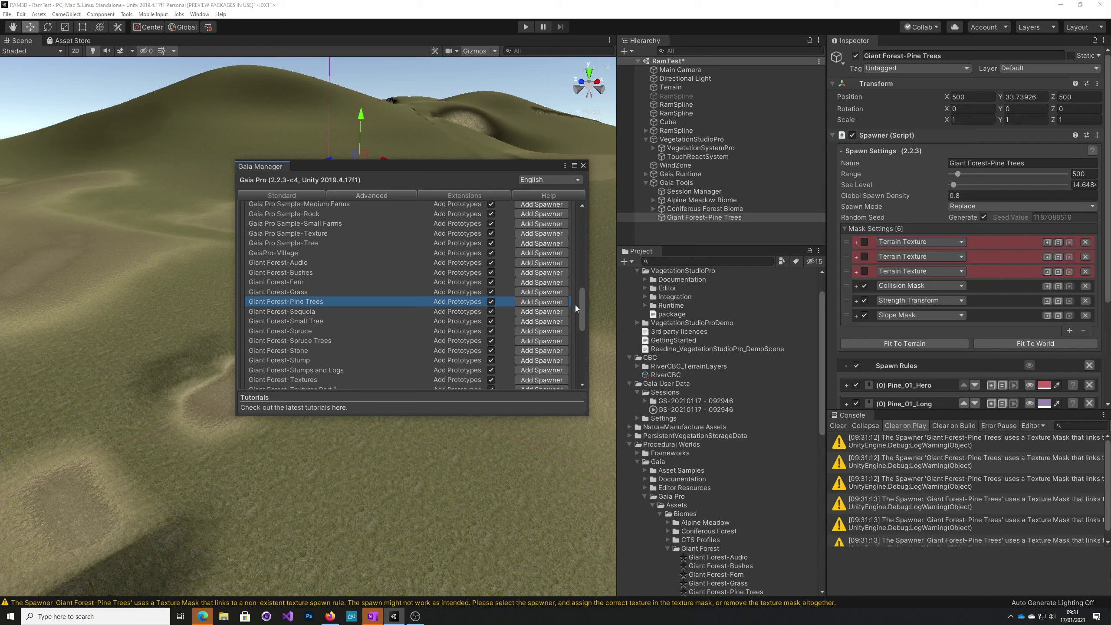
pyautogui.moveTo(581, 306); pyautogui.dragTo(585, 208)
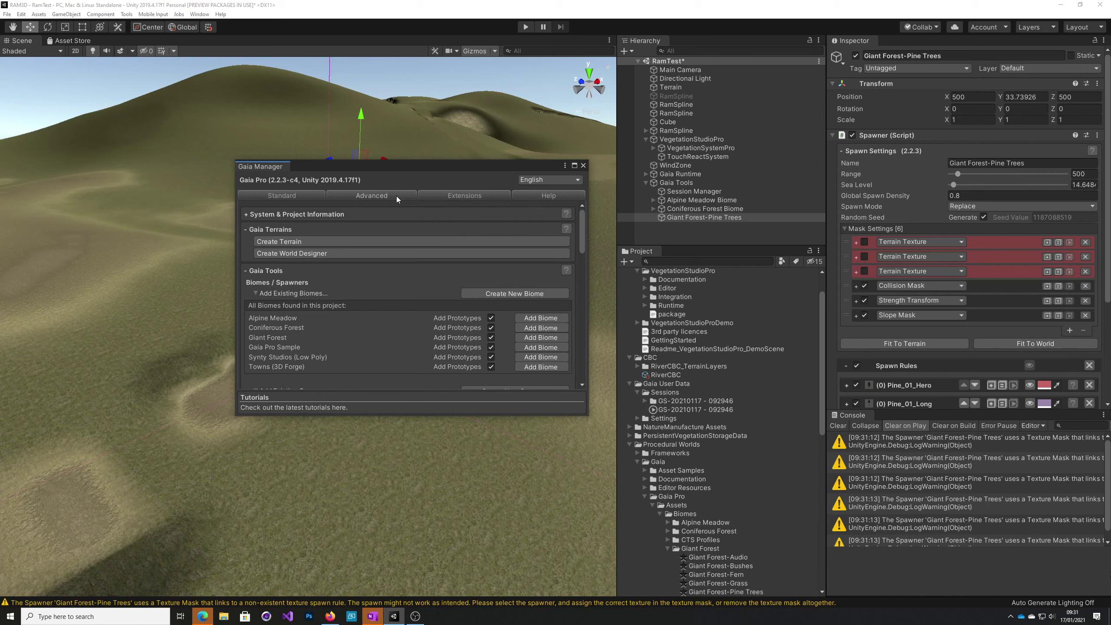
pyautogui.click(443, 196)
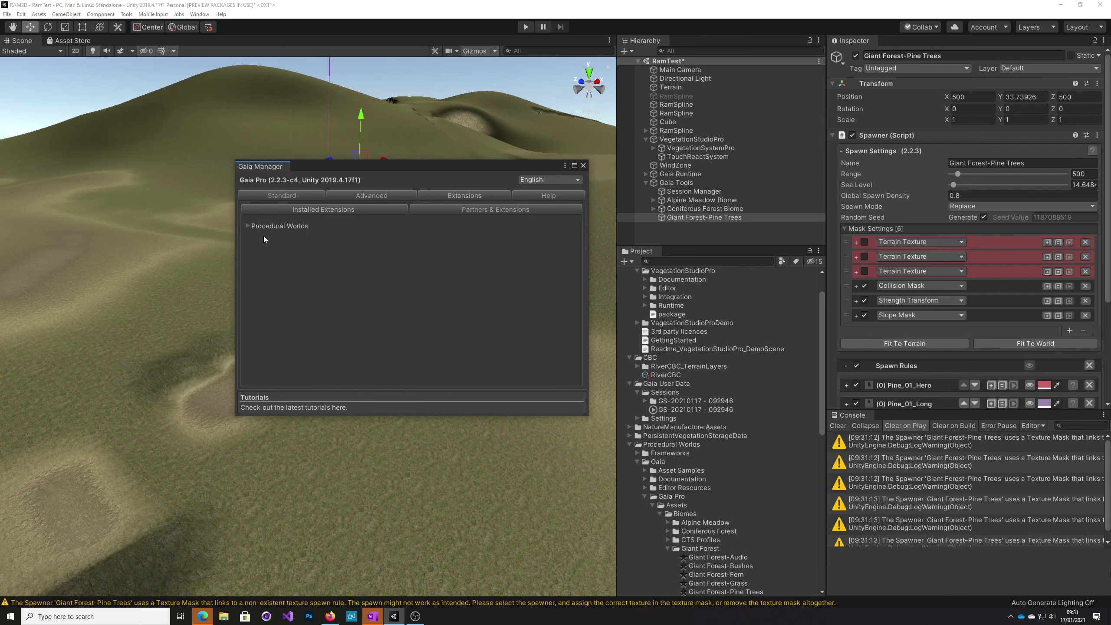
# Look through Procedural Worlds' Partners & Extensions, then close the Gaia Manager window.
pyautogui.click(247, 226)
pyautogui.click(499, 209)
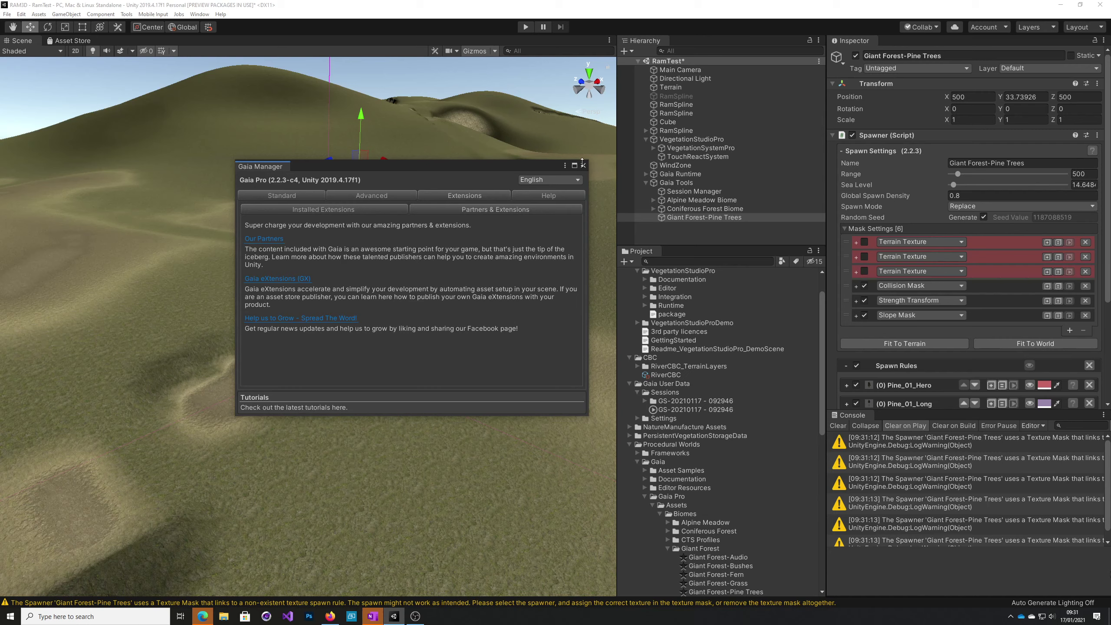
pyautogui.click(583, 166)
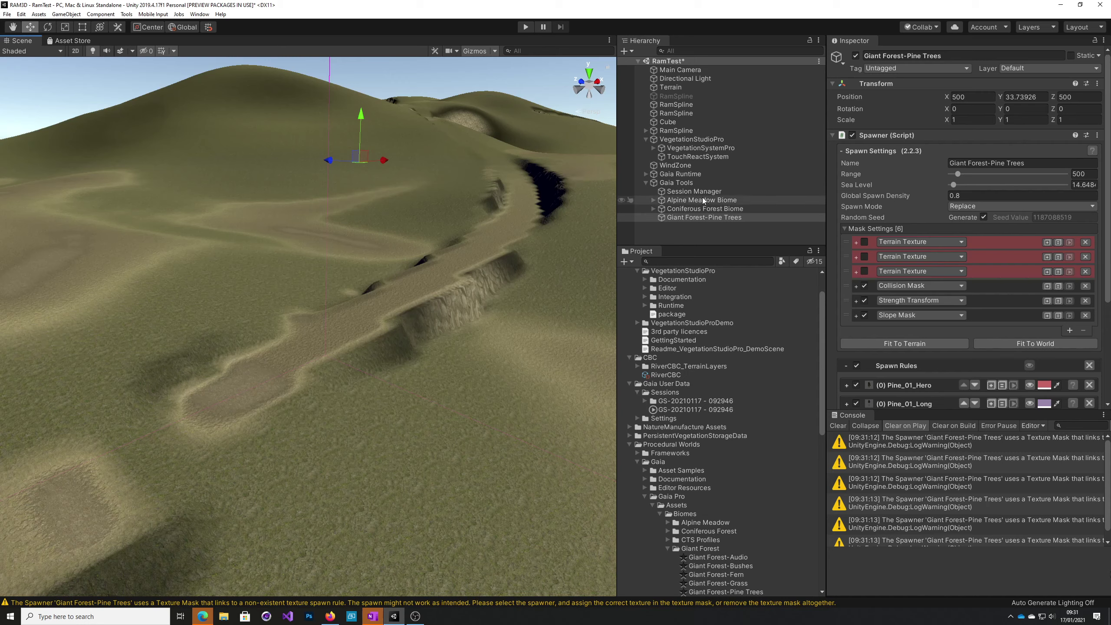
# Select Alpine Meadow Biome, orbit to see the whole terrain, and scroll its Inspector to Spawn Biome.
pyautogui.click(677, 202)
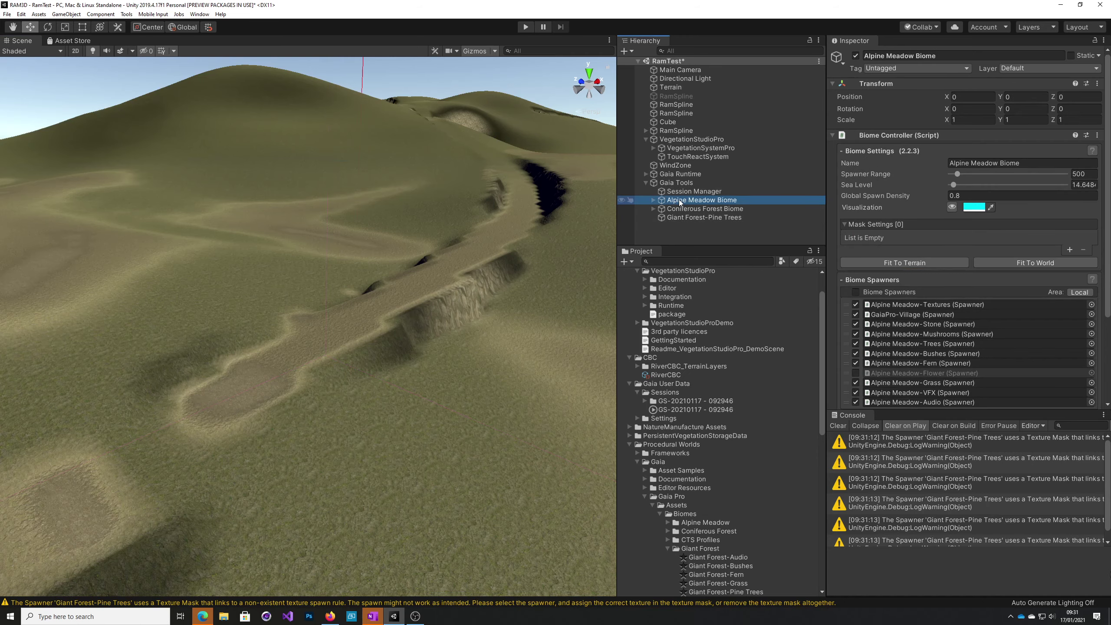
pyautogui.moveTo(528, 322); pyautogui.dragTo(471, 206, button='right')
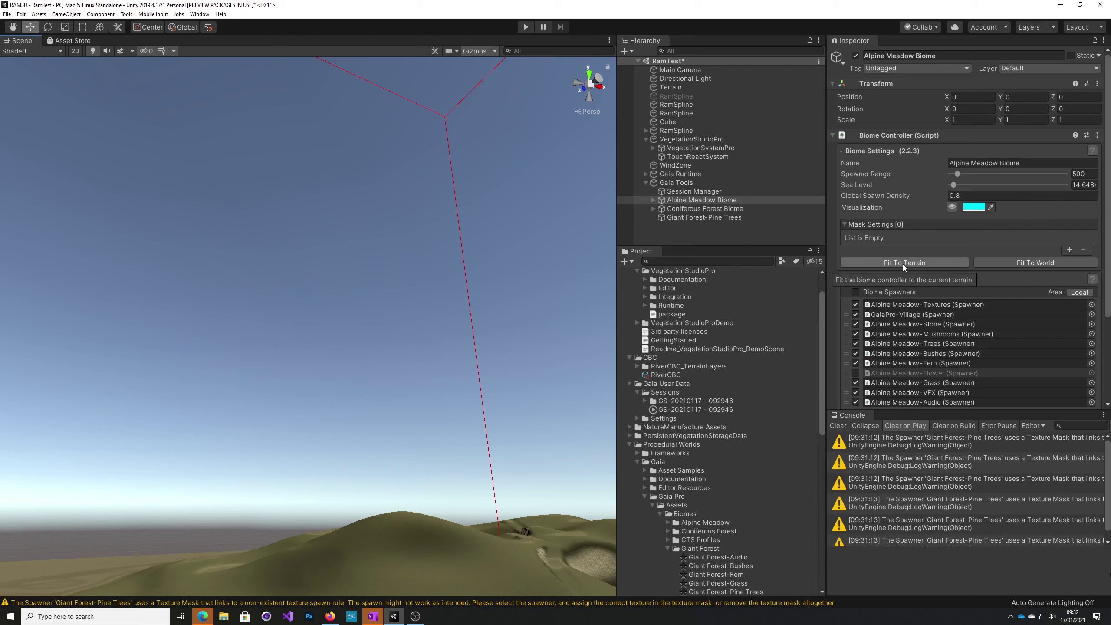
pyautogui.keyDown('alt'); pyautogui.moveTo(586, 385); pyautogui.dragTo(695, 557); pyautogui.keyUp('alt')
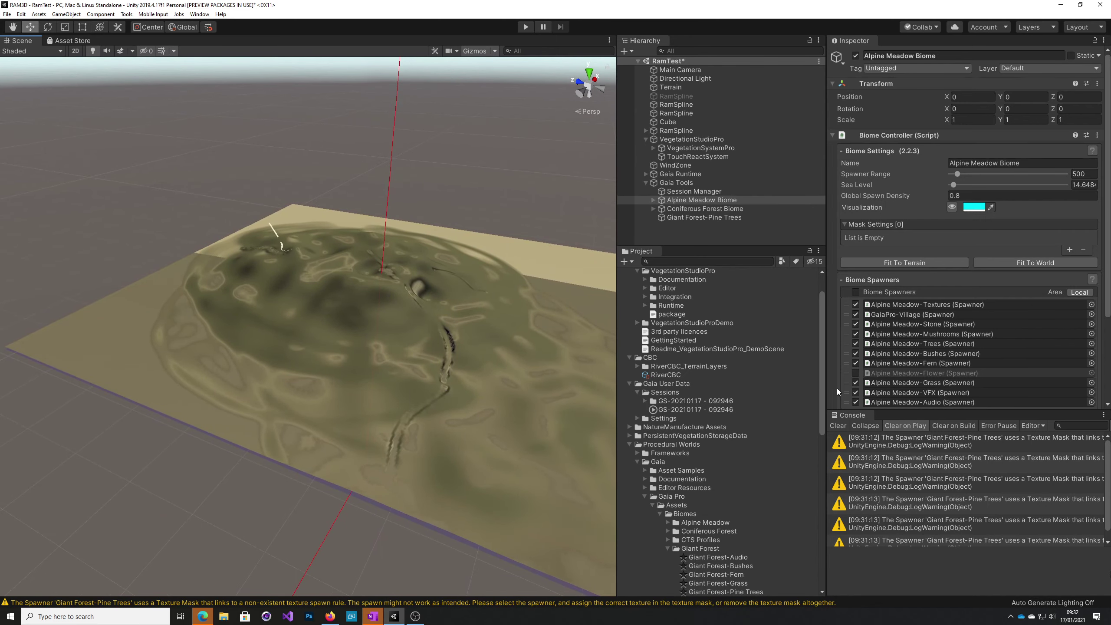
pyautogui.scroll(-3, 982, 313)
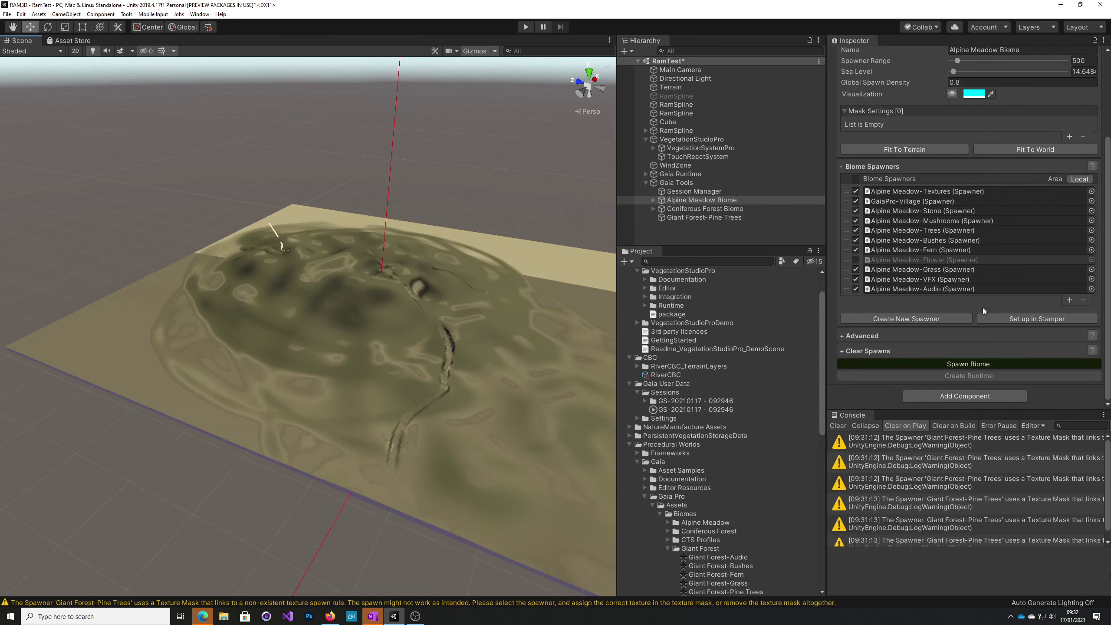
# Spawn the Alpine Meadow biome past the Draw Instanced warning and orbit to inspect the terrain.
pyautogui.click(951, 364)
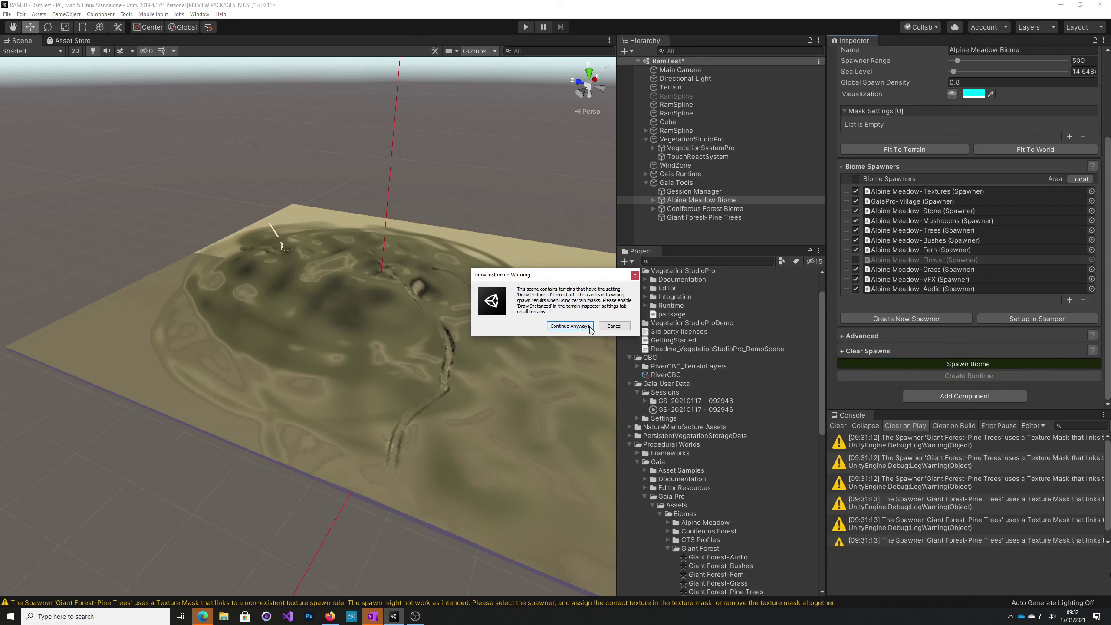
pyautogui.click(578, 327)
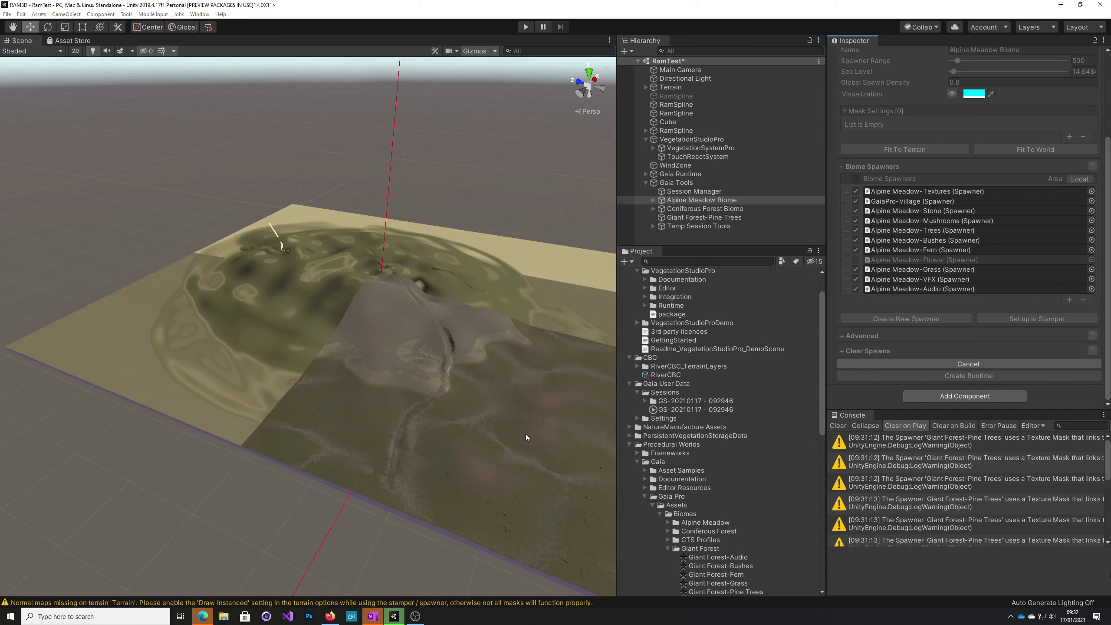
pyautogui.keyDown('alt'); pyautogui.moveTo(527, 434); pyautogui.dragTo(621, 444); pyautogui.keyUp('alt')
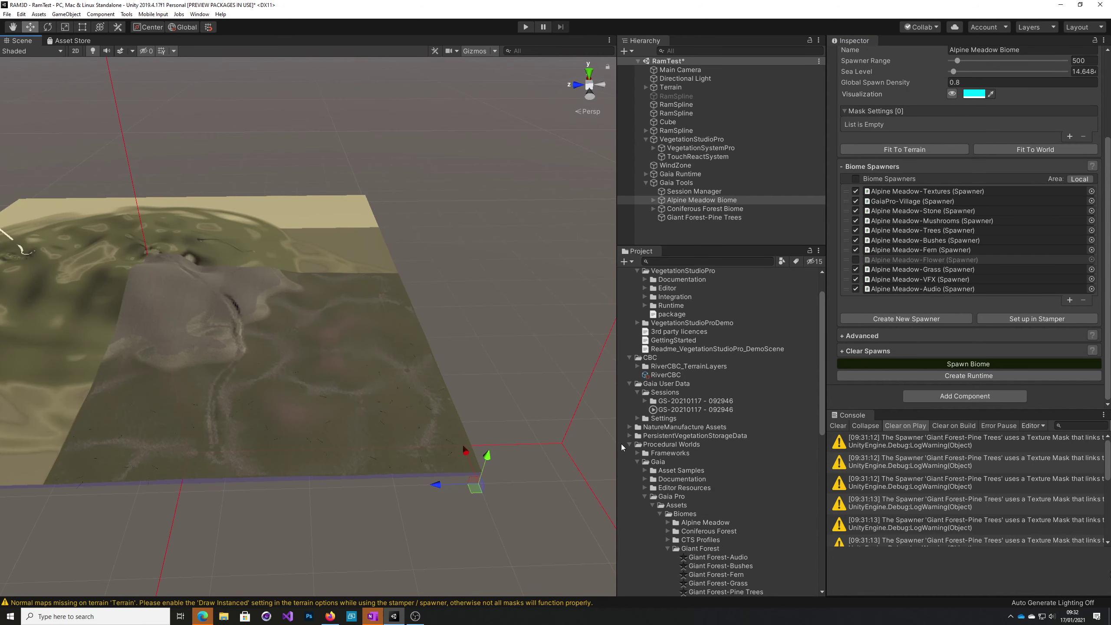
pyautogui.moveTo(440, 375)
pyautogui.keyDown('alt'); pyautogui.mouseDown()
pyautogui.moveTo(477, 455)
pyautogui.moveTo(423, 325)
pyautogui.moveTo(473, 411)
pyautogui.moveTo(533, 416)
pyautogui.moveTo(636, 422)
pyautogui.moveTo(644, 387)
pyautogui.moveTo(773, 387)
pyautogui.moveTo(776, 352)
pyautogui.moveTo(496, 322)
pyautogui.moveTo(418, 326)
pyautogui.moveTo(374, 389)
pyautogui.moveTo(312, 407)
pyautogui.moveTo(451, 371)
pyautogui.mouseUp(); pyautogui.keyUp('alt')
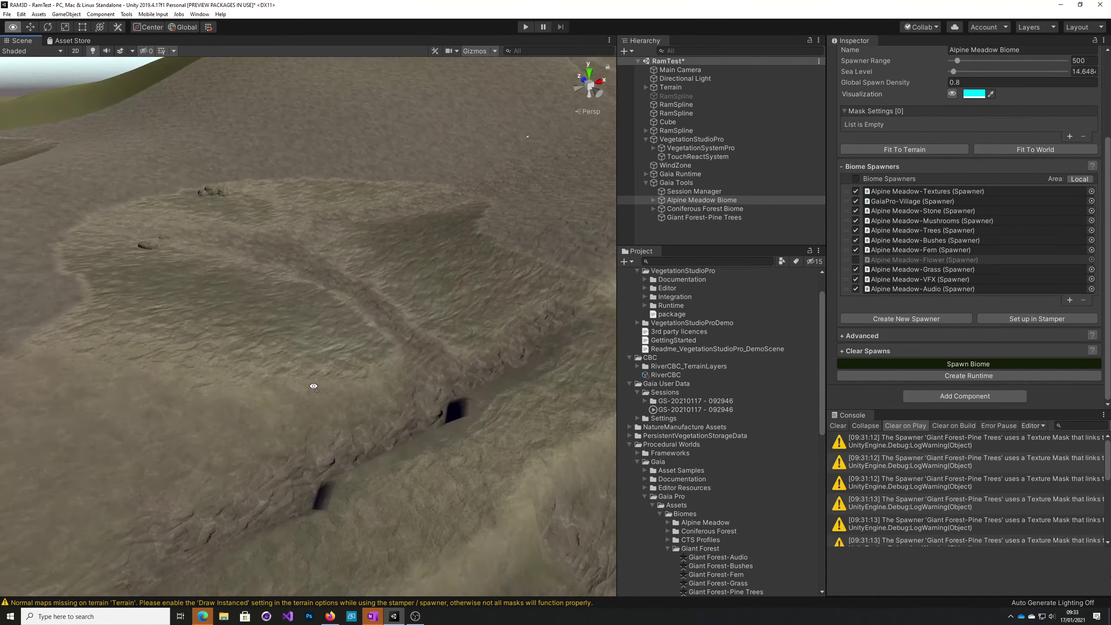
pyautogui.keyDown('alt'); pyautogui.moveTo(313, 387); pyautogui.dragTo(287, 325); pyautogui.keyUp('alt')
pyautogui.press('alt')
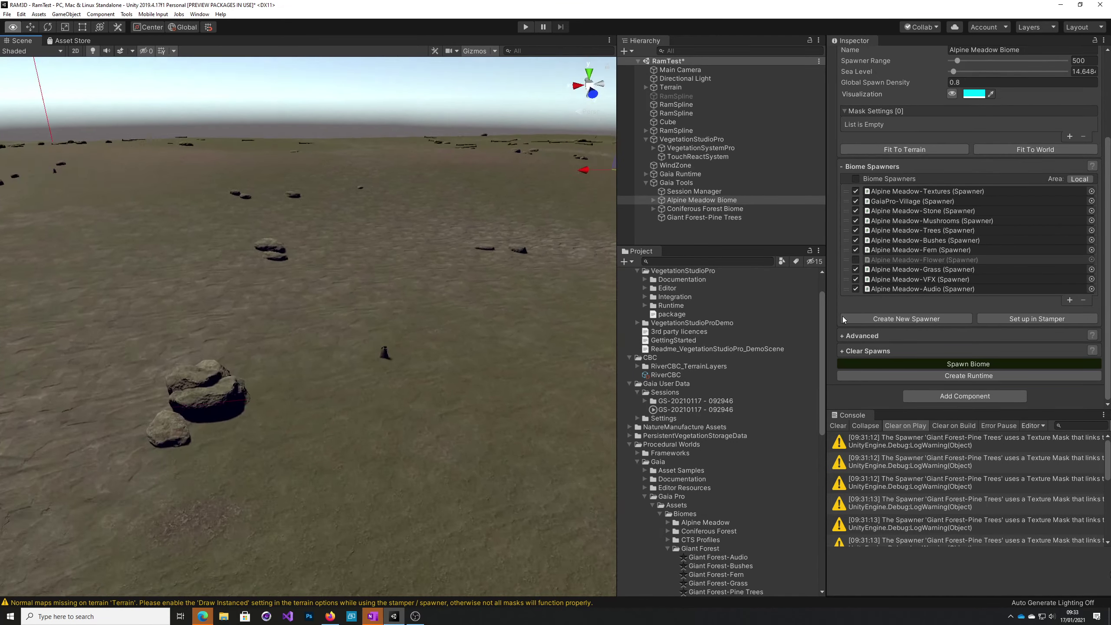
pyautogui.keyDown('alt'); pyautogui.moveTo(608, 332); pyautogui.dragTo(396, 387); pyautogui.keyUp('alt')
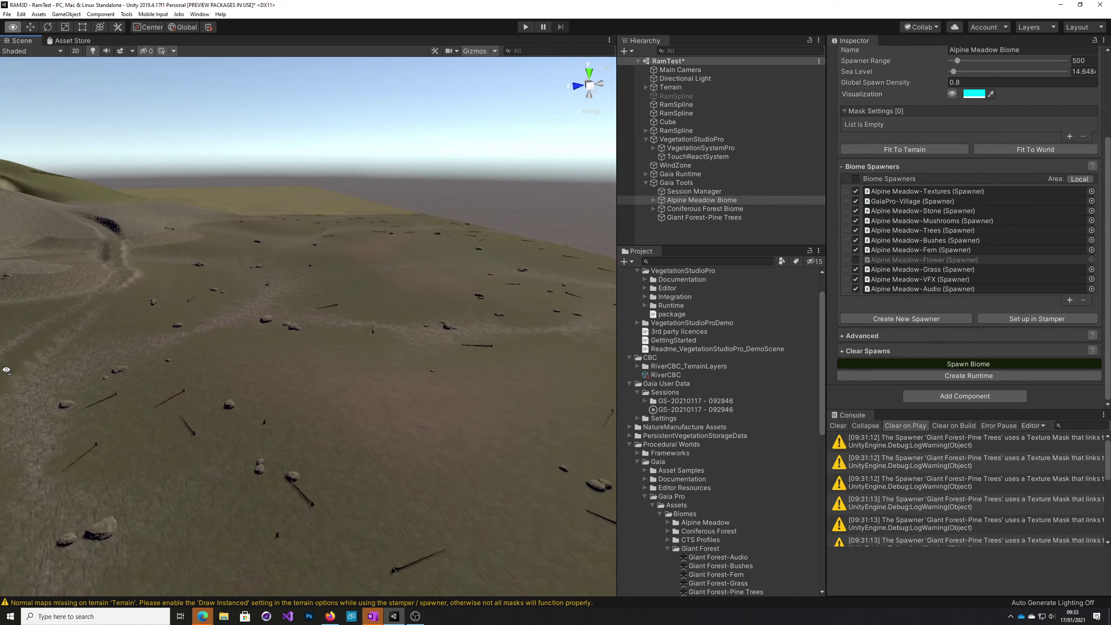
pyautogui.moveTo(6, 370); pyautogui.dragTo(121, 493, button='right')
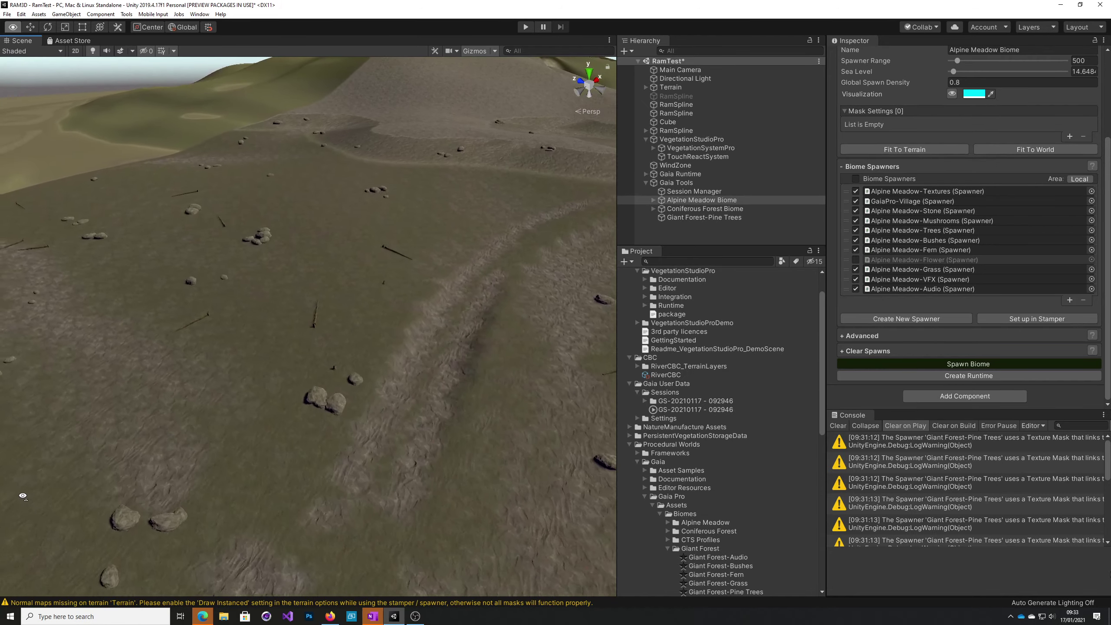
pyautogui.moveTo(408, 344); pyautogui.dragTo(439, 397, button='right')
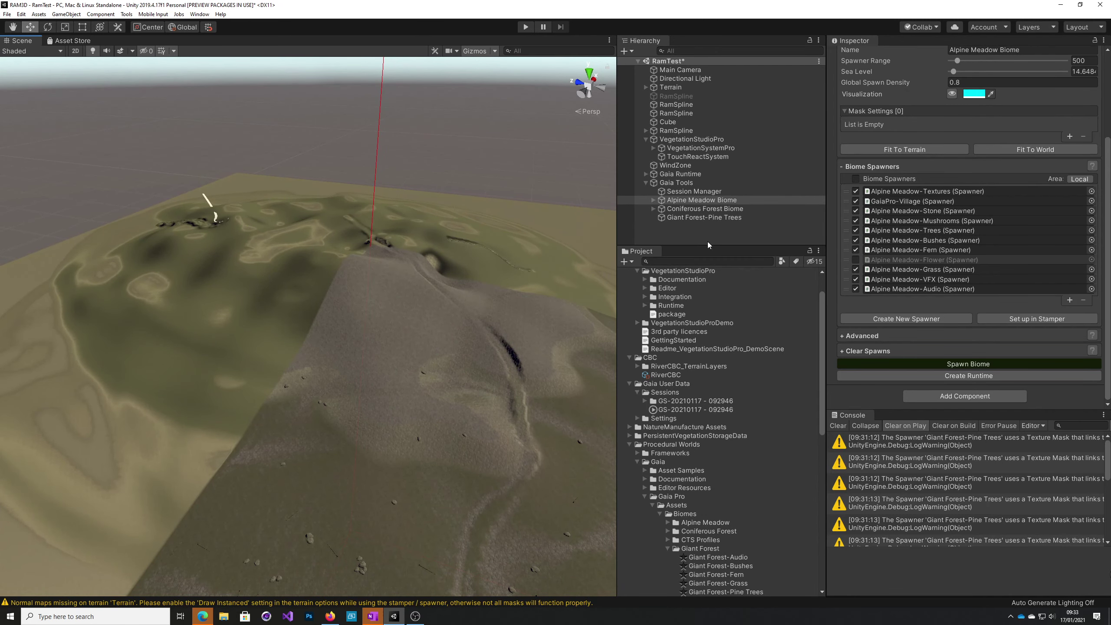
# Fit the Giant Forest-Pine Trees spawner's area to the terrain.
pyautogui.click(705, 218)
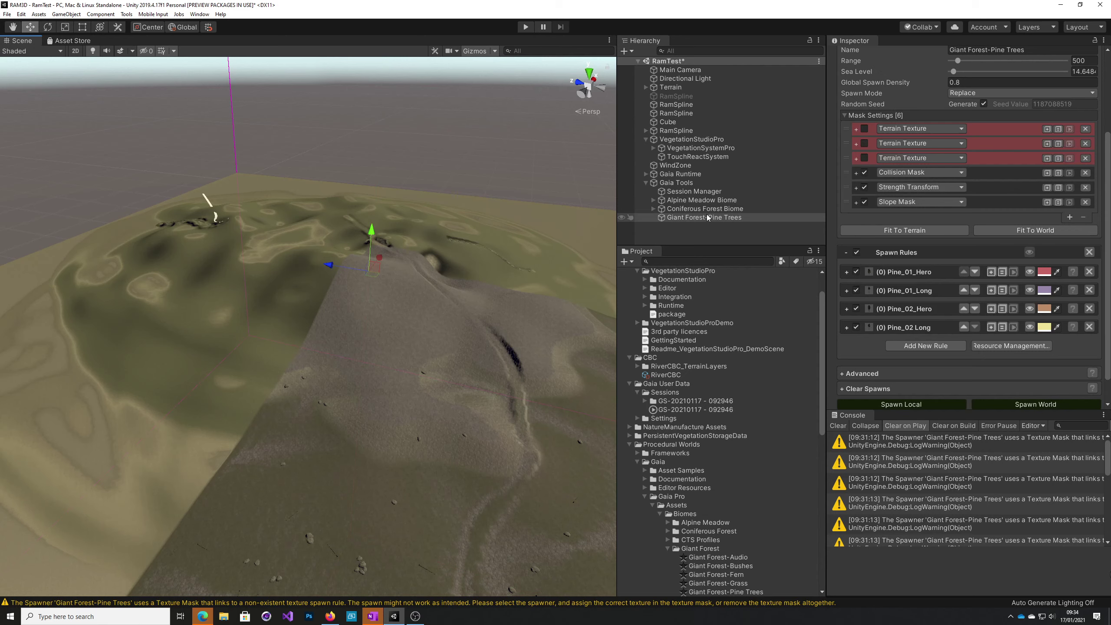
pyautogui.click(870, 231)
pyautogui.keyDown('alt'); pyautogui.moveTo(538, 503); pyautogui.dragTo(538, 342); pyautogui.keyUp('alt')
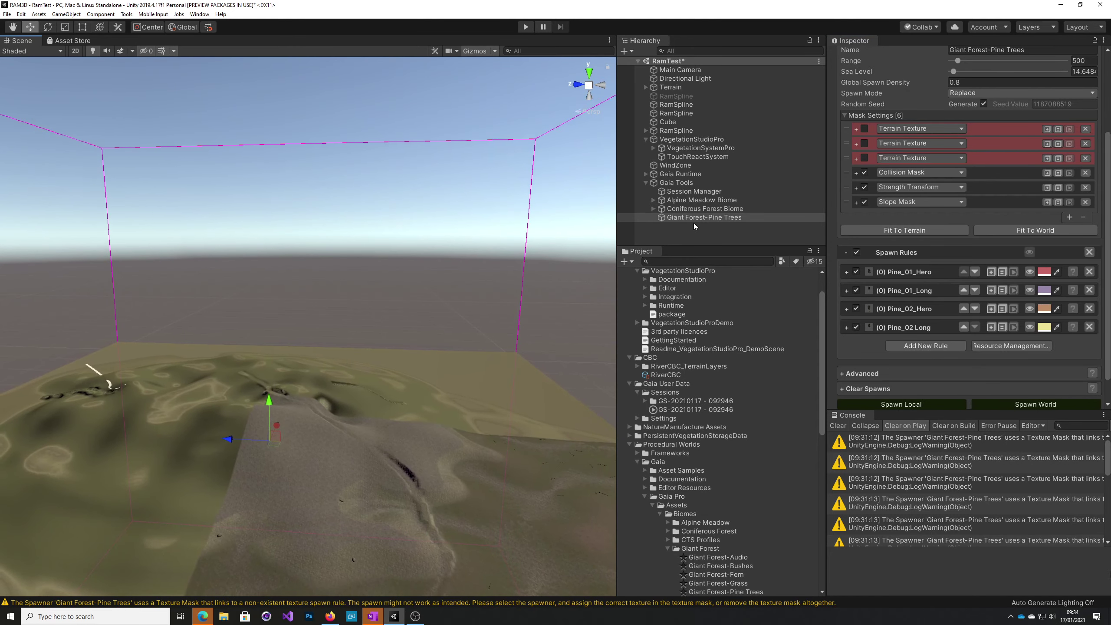
# Fit the Alpine Meadow Biome's area to the terrain and view its enlarged bounds.
pyautogui.click(685, 201)
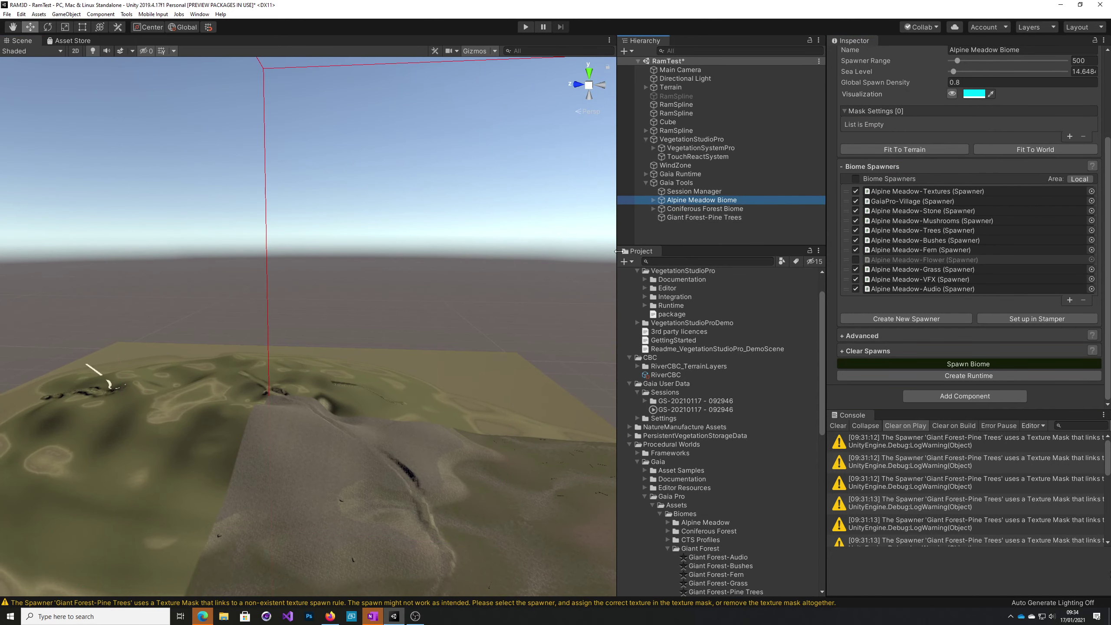
pyautogui.click(888, 149)
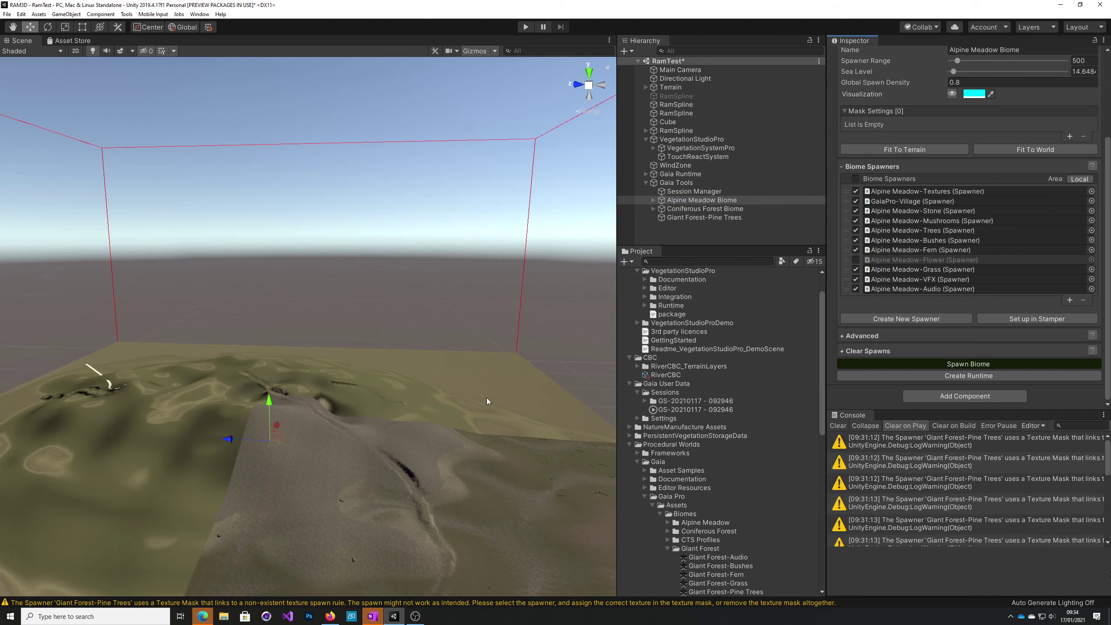
pyautogui.keyDown('alt'); pyautogui.moveTo(486, 398); pyautogui.dragTo(442, 282); pyautogui.keyUp('alt')
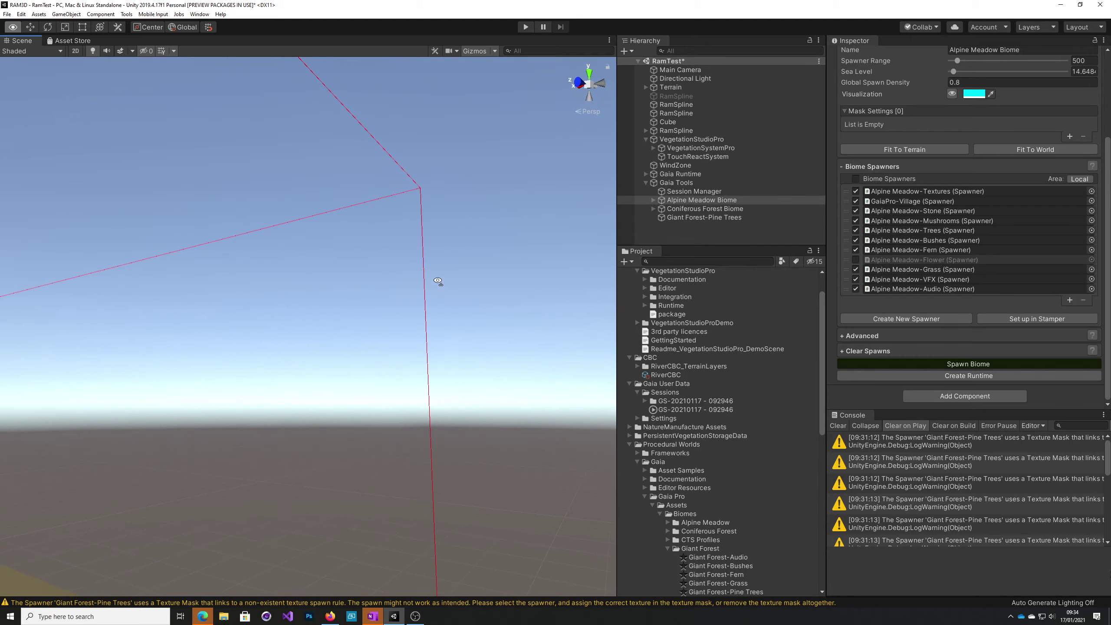
pyautogui.keyDown('alt'); pyautogui.moveTo(217, 279); pyautogui.dragTo(83, 431); pyautogui.keyUp('alt')
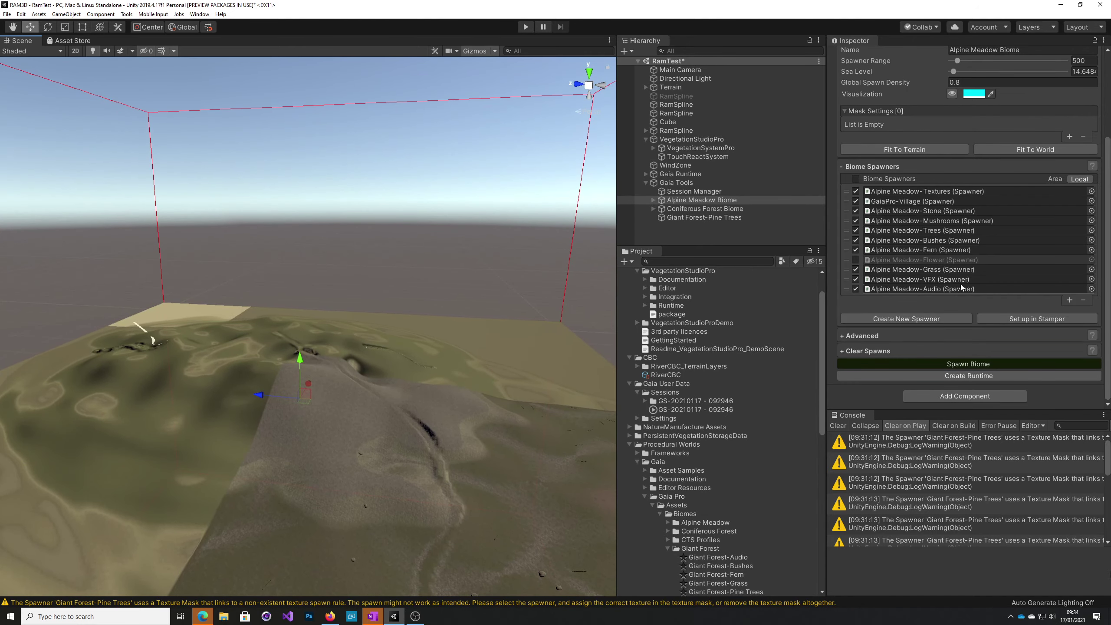
# Spawn Alpine Meadow with Continue Anyways on the Draw Instanced warning, then survey the hill.
pyautogui.click(944, 364)
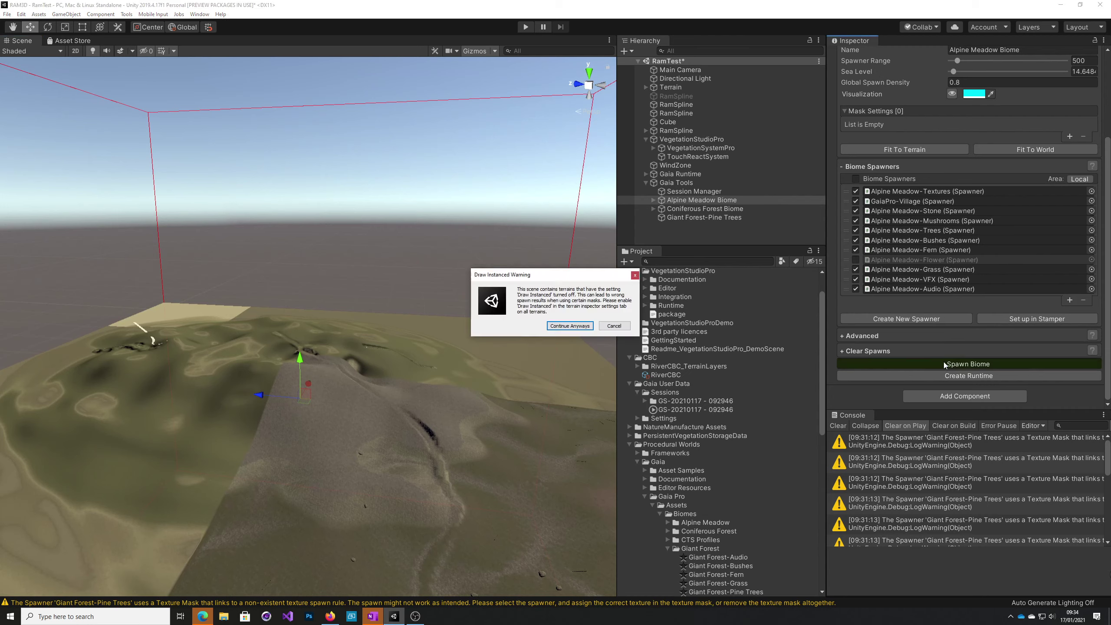
pyautogui.click(552, 327)
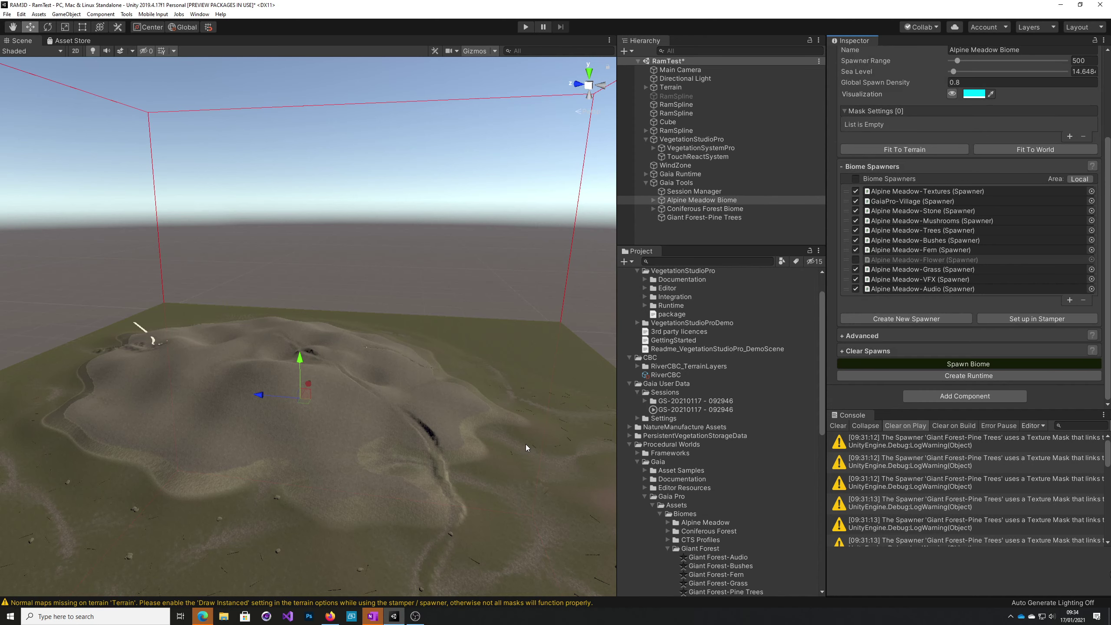
pyautogui.moveTo(495, 520); pyautogui.dragTo(245, 388, button='right')
pyautogui.moveTo(354, 327); pyautogui.dragTo(65, 416, button='right')
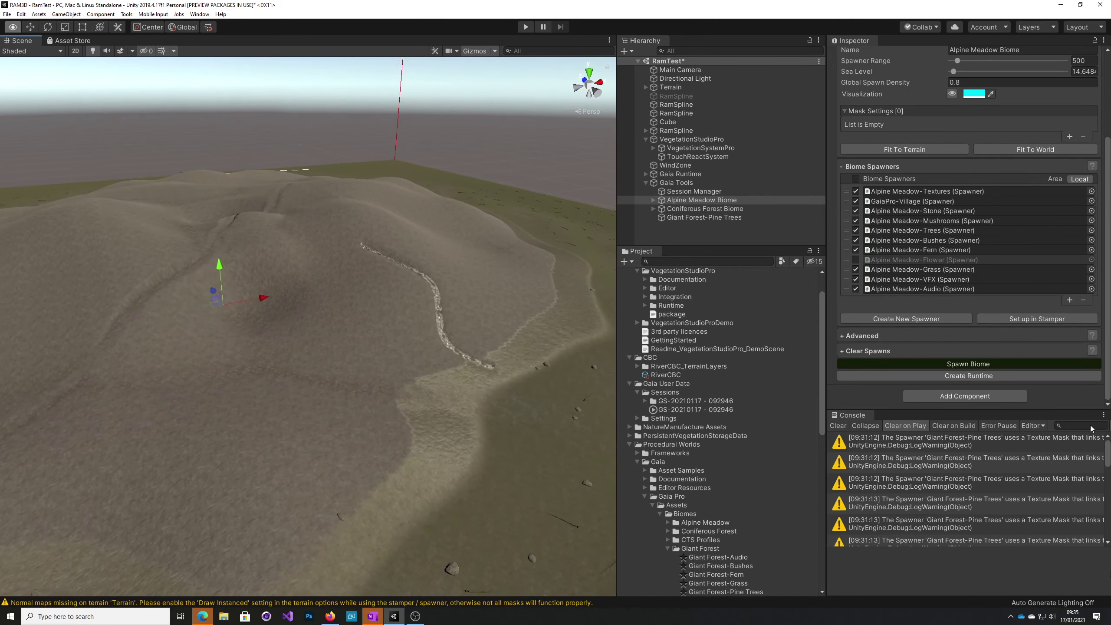
# Turn on the biome's Visualization preview and fly around the covered terrain.
pyautogui.moveTo(1091, 428); pyautogui.dragTo(1063, 430, button='right')
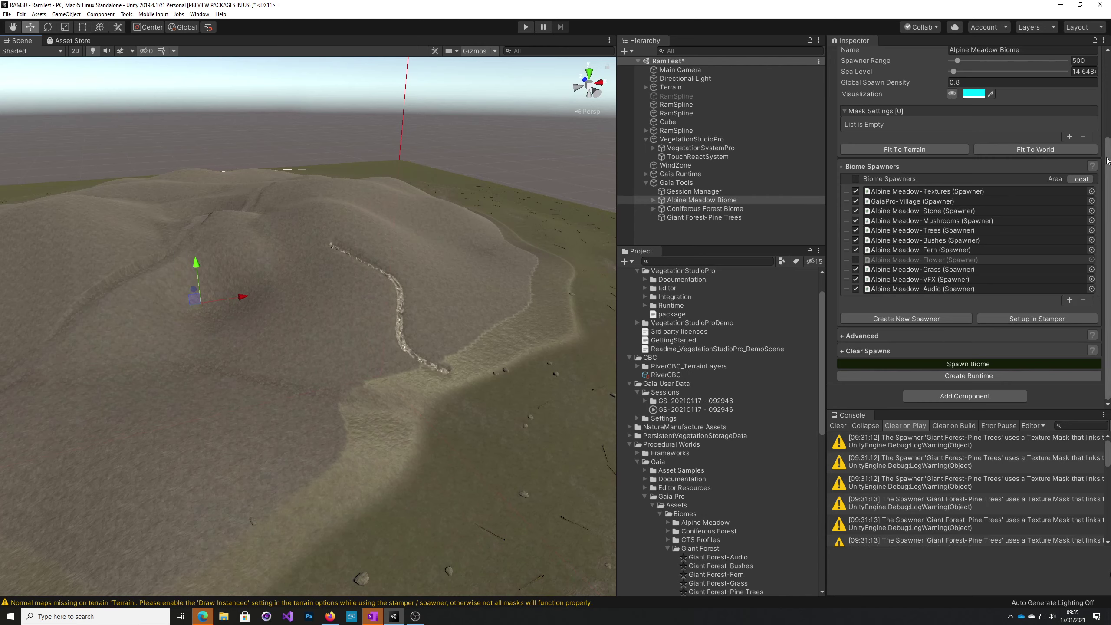
pyautogui.moveTo(1108, 161); pyautogui.dragTo(1108, 75)
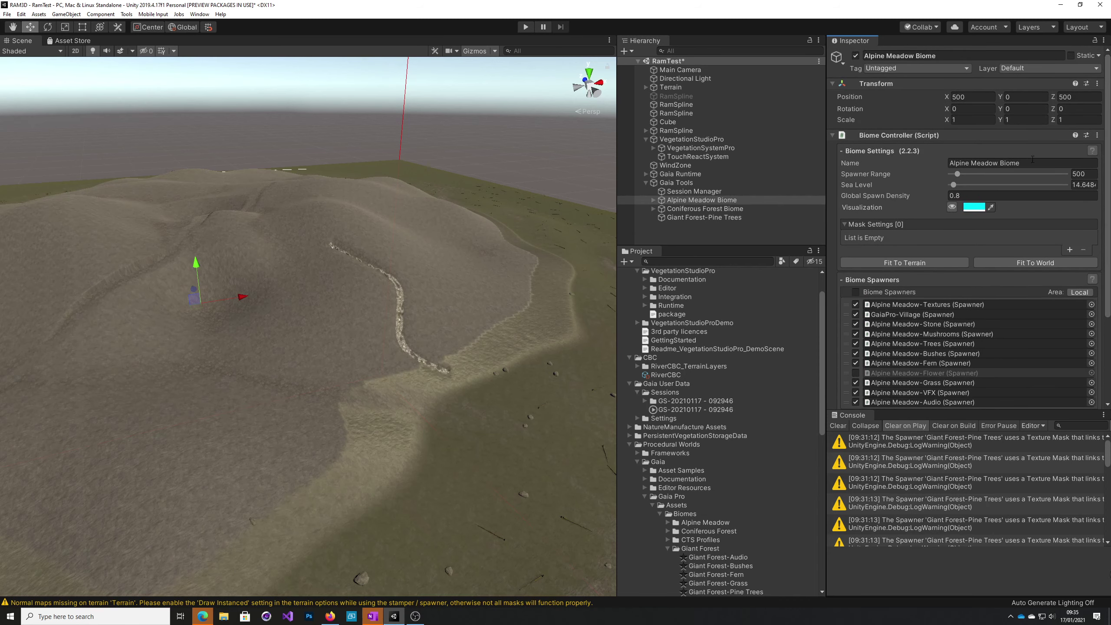
pyautogui.click(952, 208)
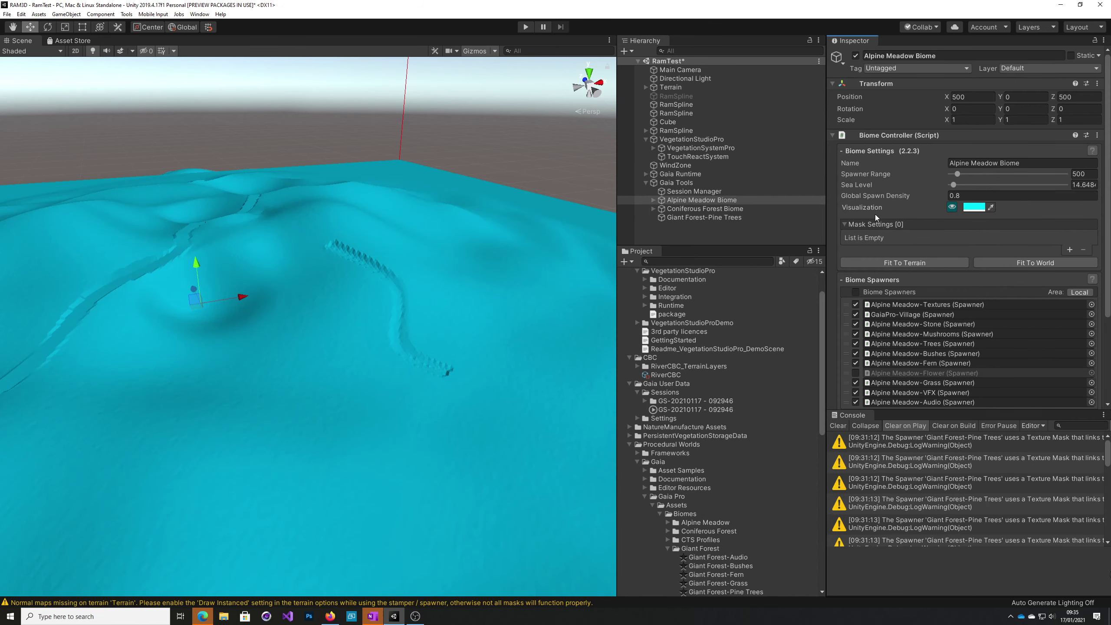
pyautogui.moveTo(533, 361); pyautogui.dragTo(561, 401, button='right')
pyautogui.press('a')
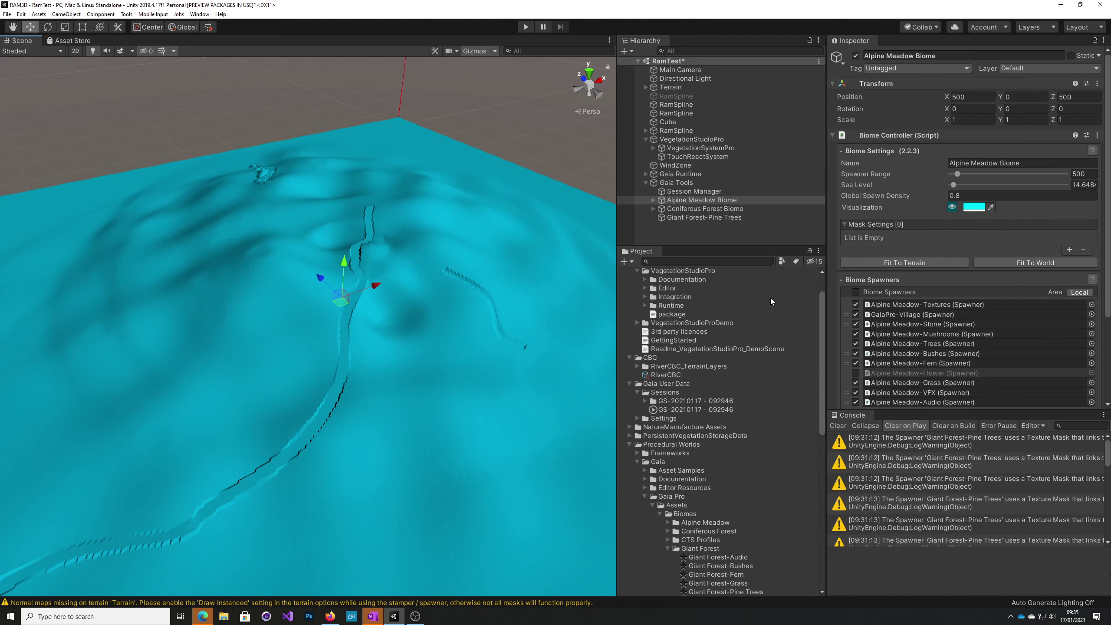
# Hide the coverage preview and locate the Alpine Meadow-Textures spawner in the hierarchy.
pyautogui.click(953, 208)
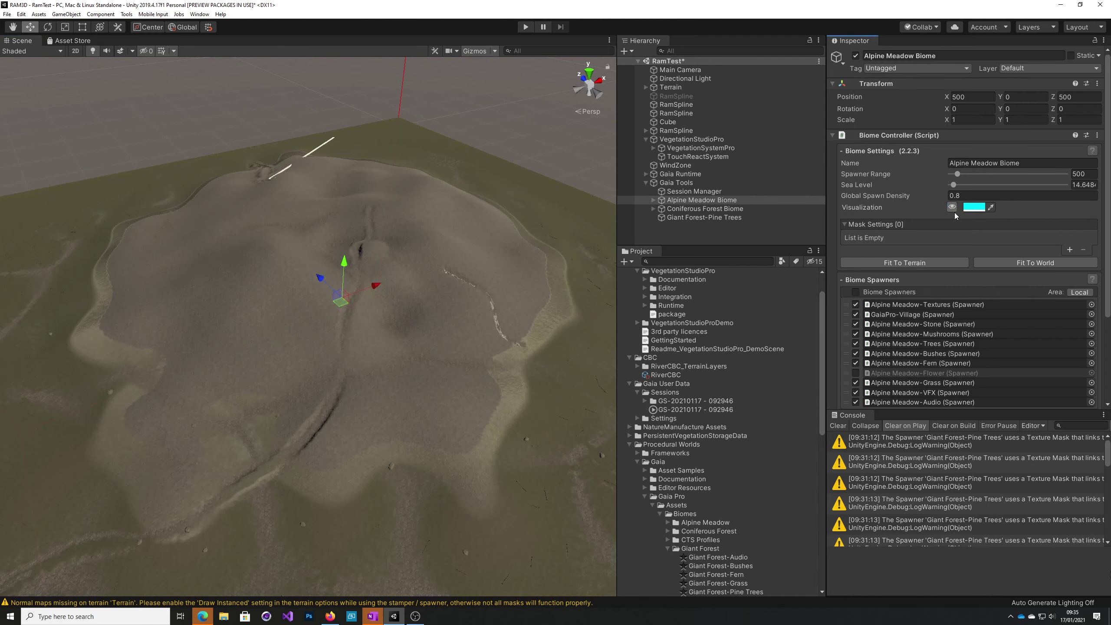
pyautogui.click(965, 306)
pyautogui.scroll(-3, 1023, 279)
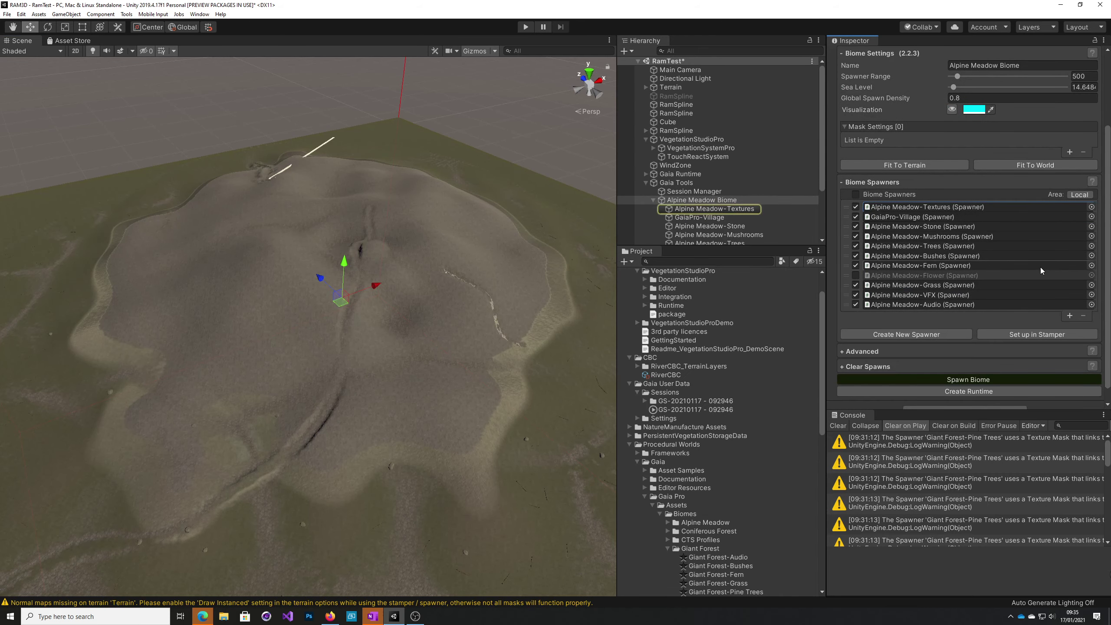
# Select GaiaPro-Village and scroll through its Height, Slope, Collision masks and Small Farm rules.
pyautogui.scroll(-1, 1040, 269)
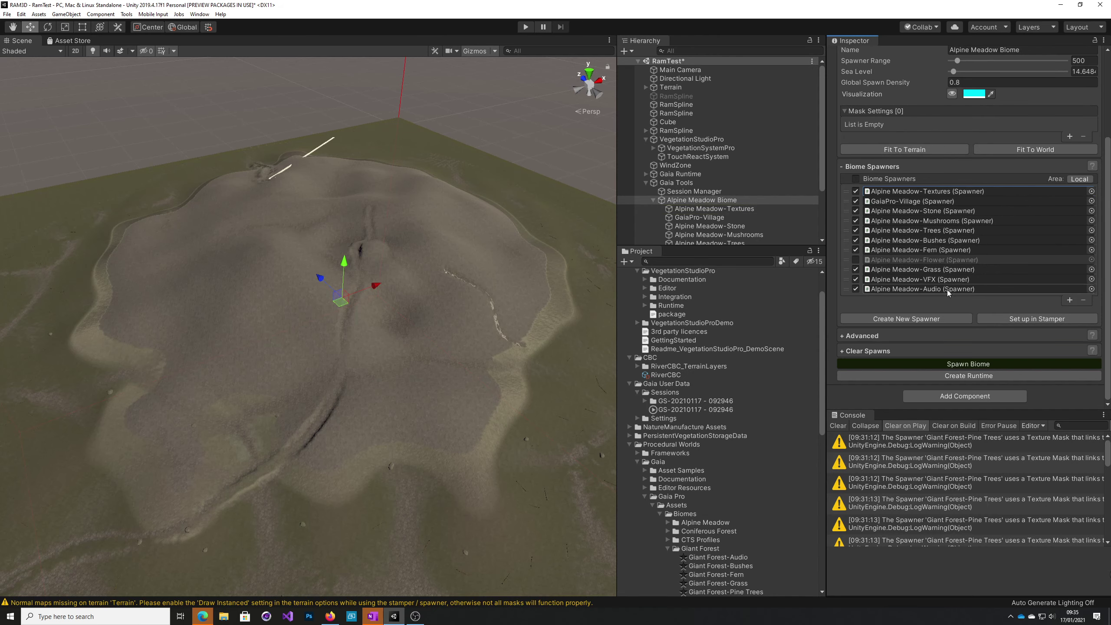
pyautogui.scroll(5, 946, 253)
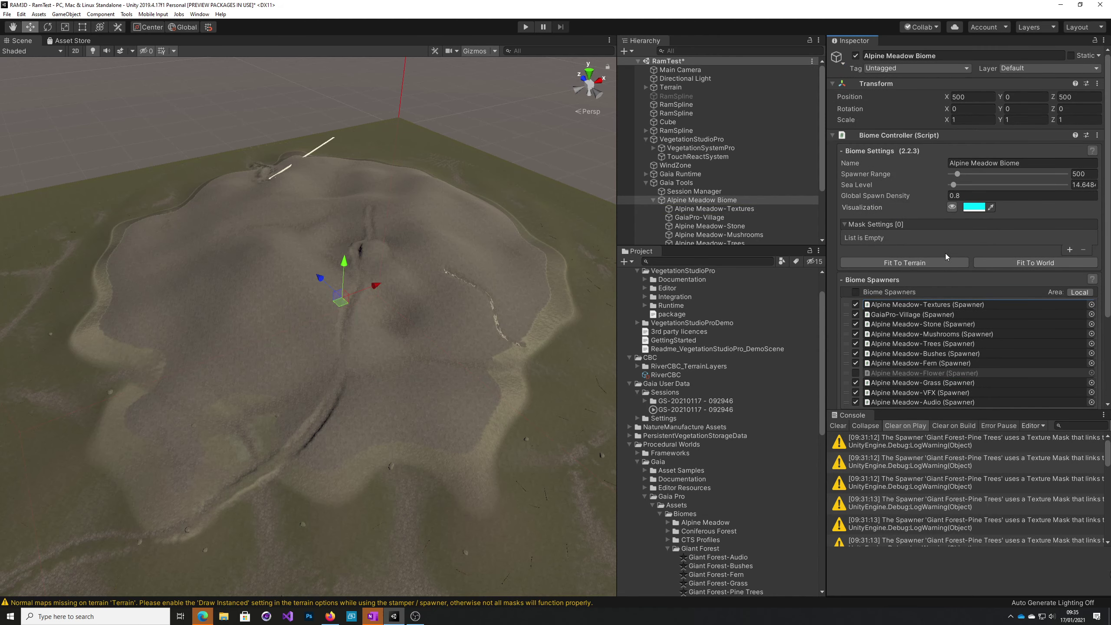
pyautogui.click(718, 218)
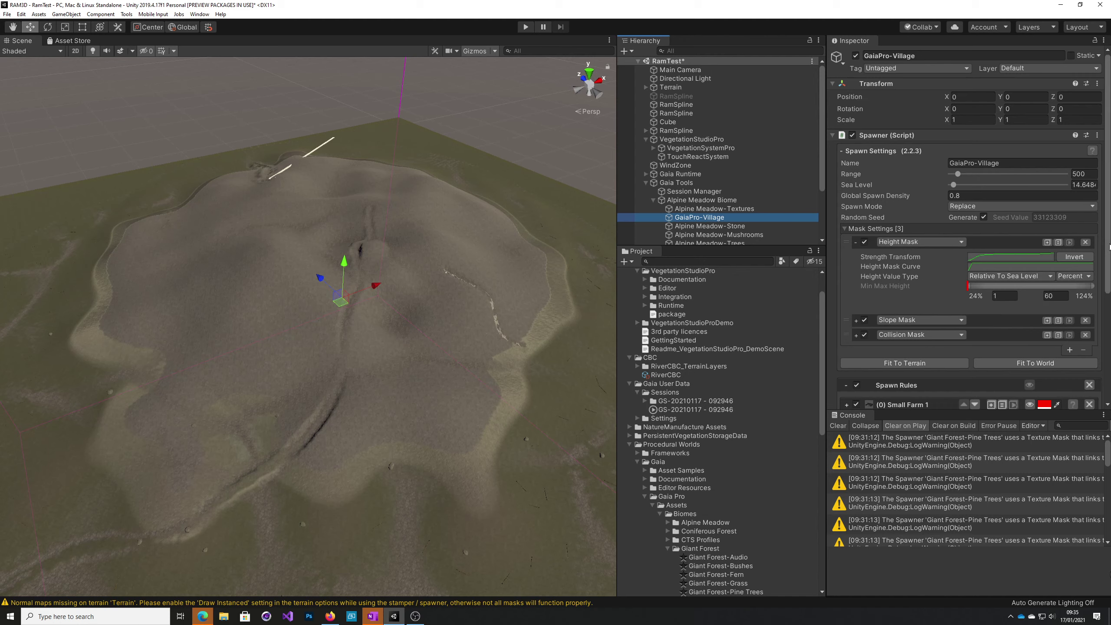
pyautogui.moveTo(1109, 249); pyautogui.dragTo(1109, 292)
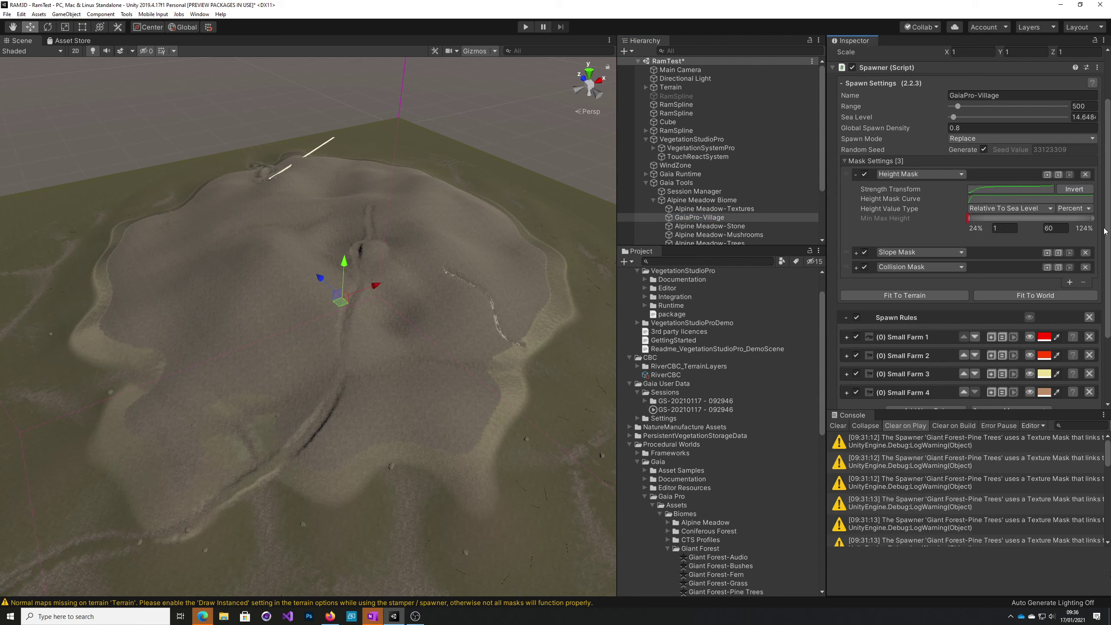
pyautogui.moveTo(1108, 233); pyautogui.dragTo(1110, 298)
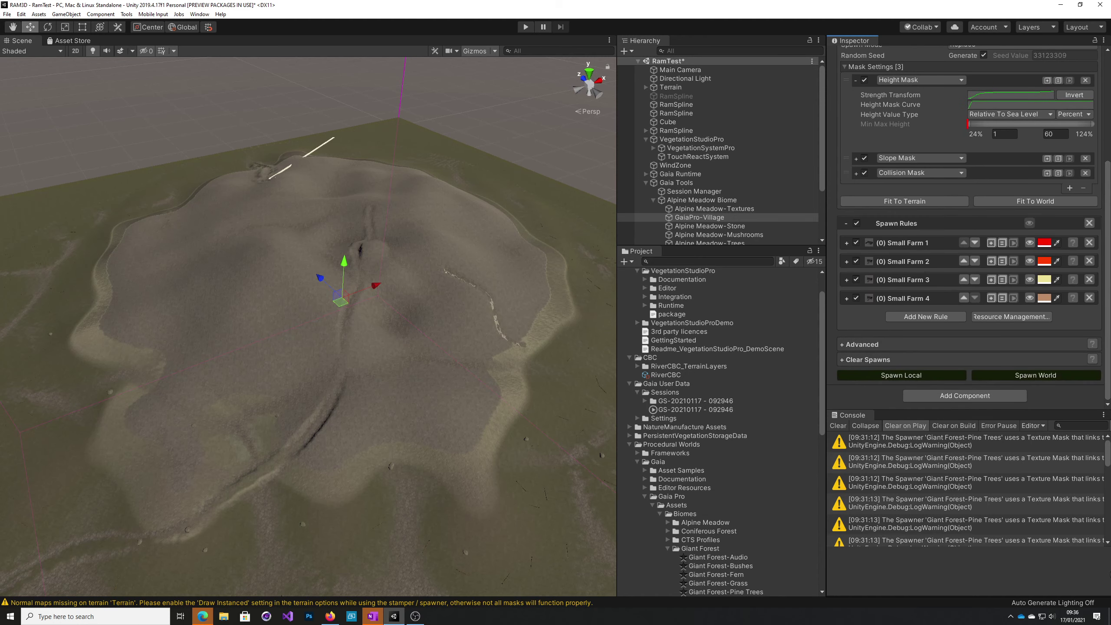
pyautogui.scroll(6, 1096, 213)
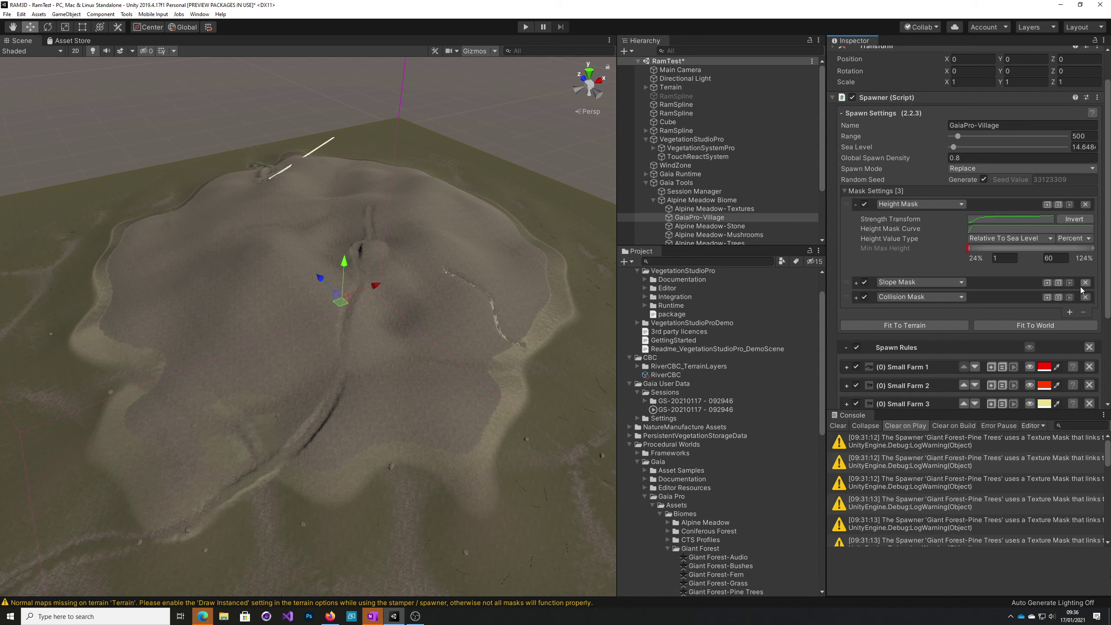
pyautogui.moveTo(1107, 257); pyautogui.dragTo(1109, 346)
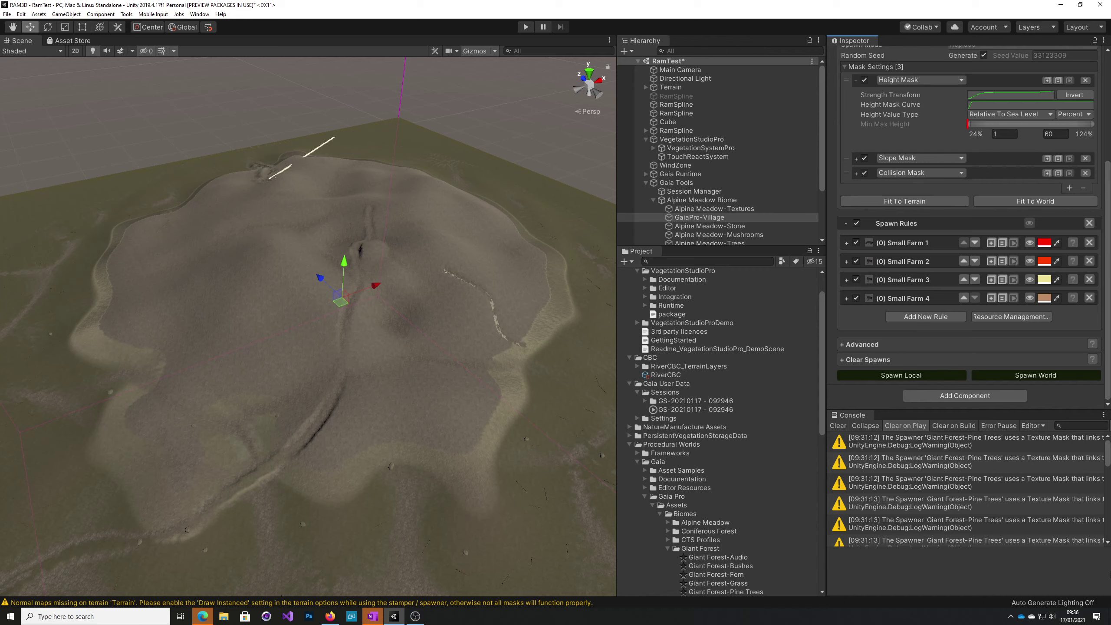
# Preview the Grass, Flowers, Stone Shore and Stone Moss texture rules on the terrain.
pyautogui.doubleClick(714, 208)
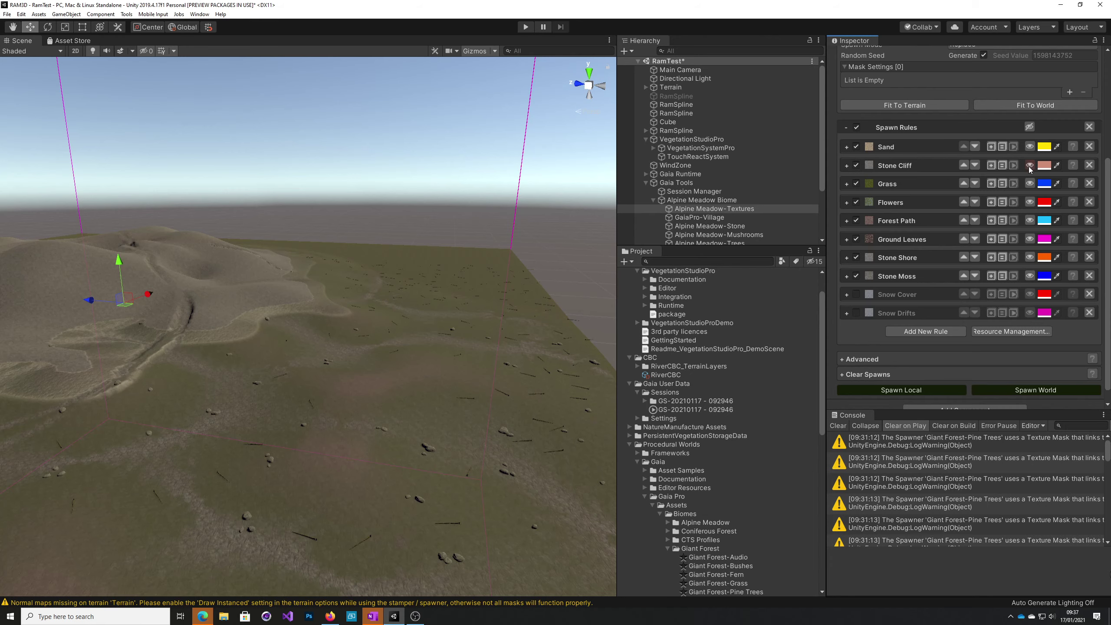
pyautogui.click(1030, 184)
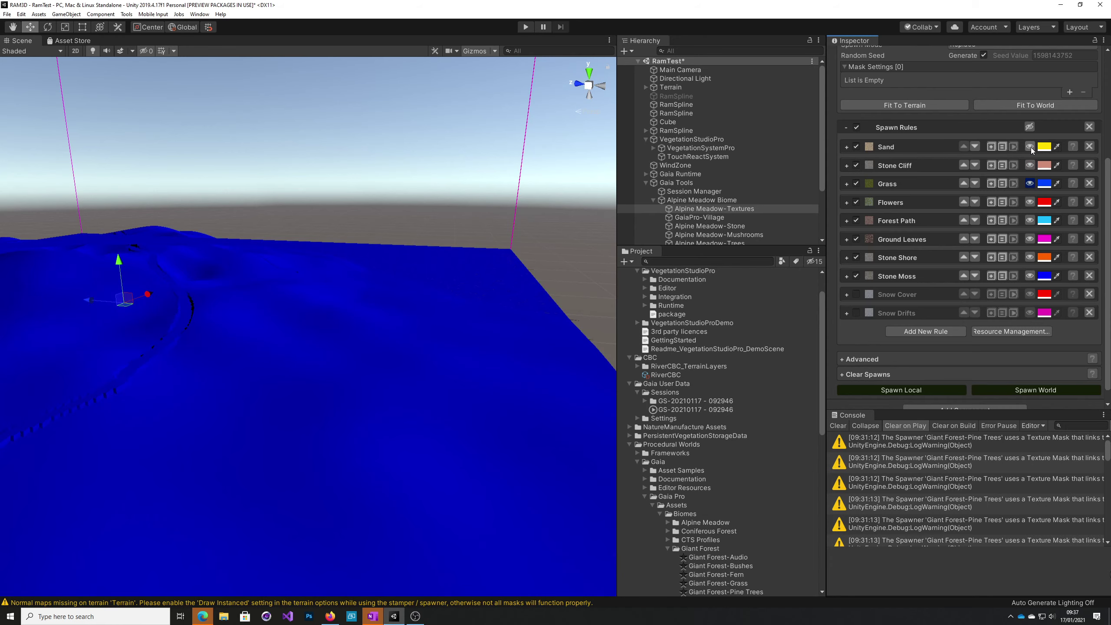
pyautogui.click(1031, 203)
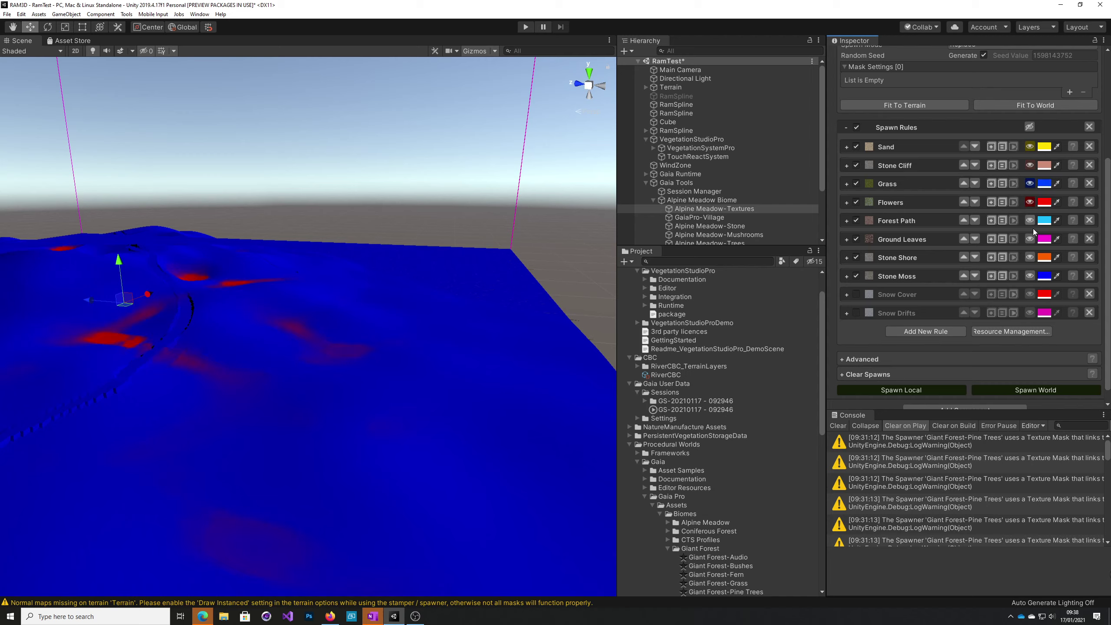
pyautogui.click(1031, 258)
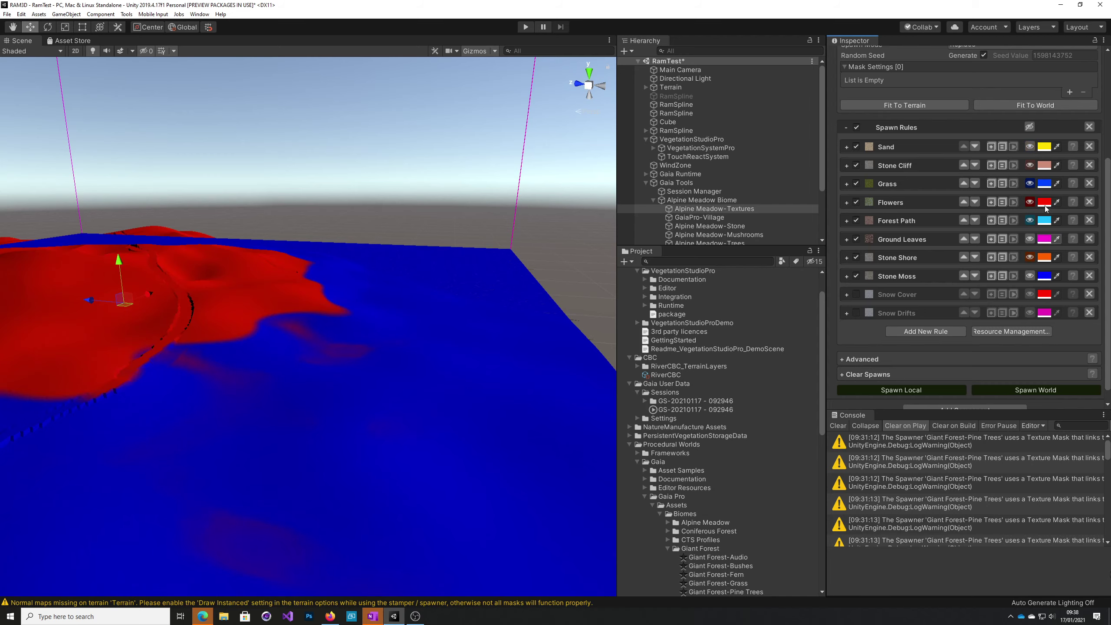
pyautogui.click(1031, 276)
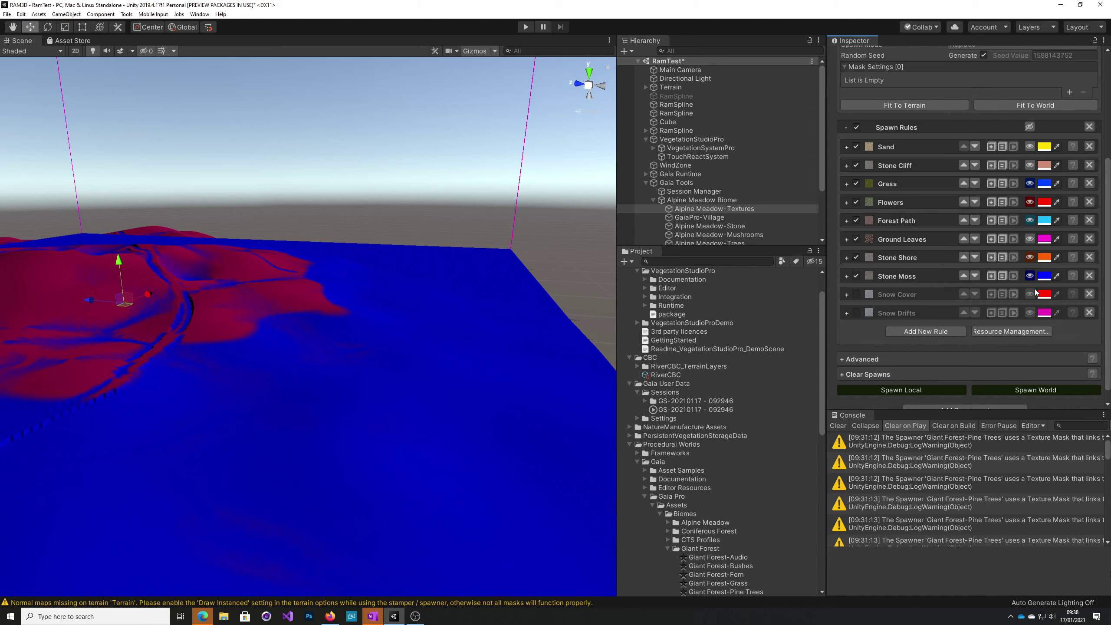
pyautogui.moveTo(1110, 217); pyautogui.dragTo(1109, 226)
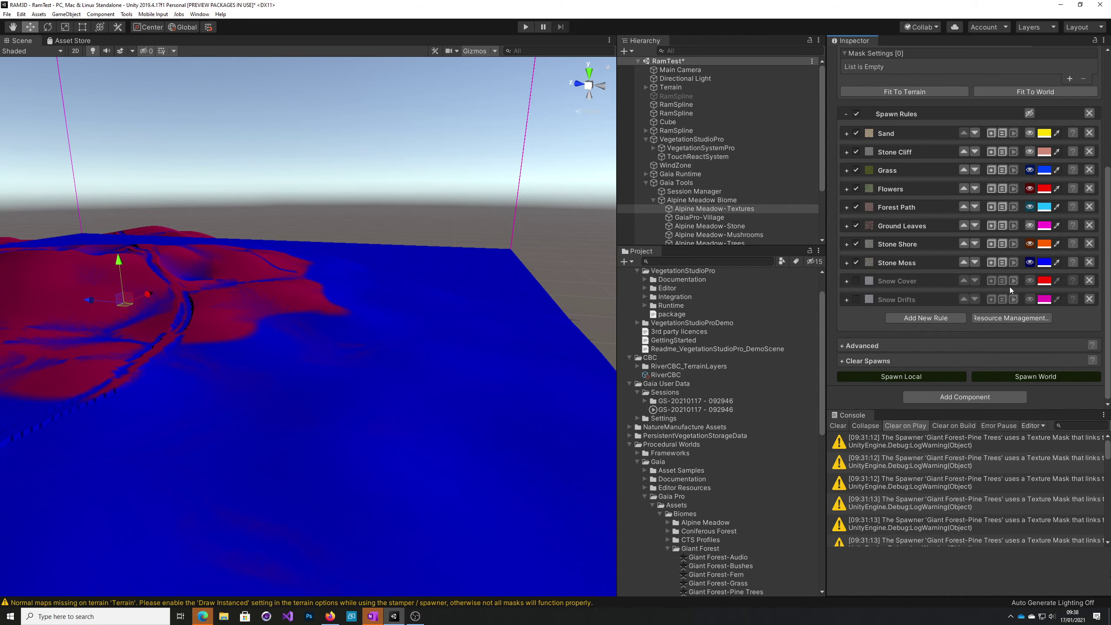
pyautogui.keyDown('alt'); pyautogui.moveTo(534, 399); pyautogui.dragTo(502, 444); pyautogui.keyUp('alt')
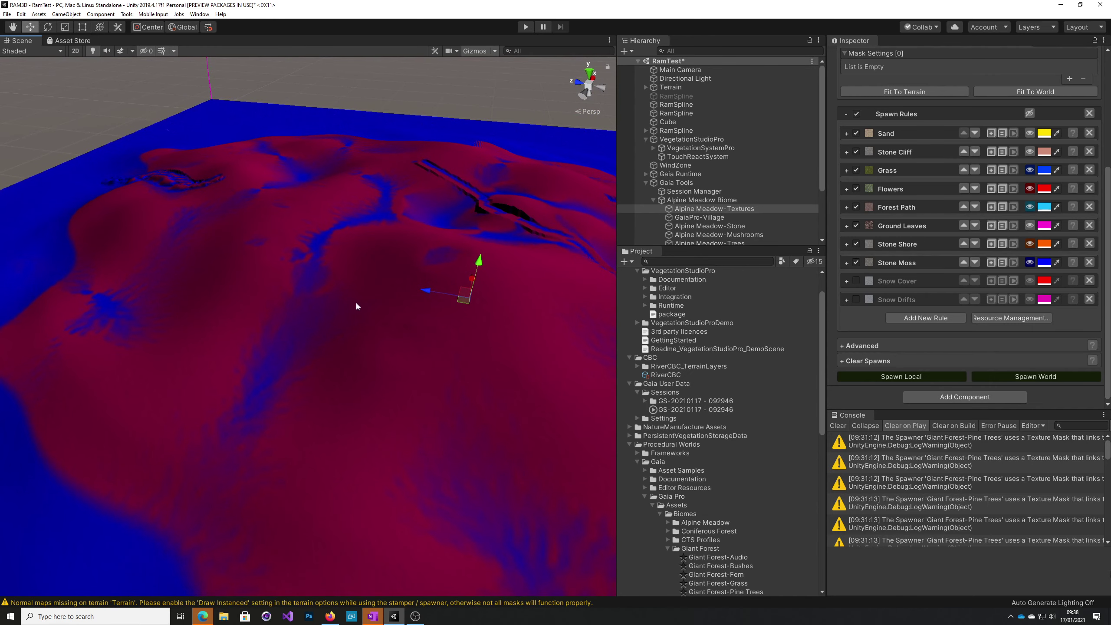
pyautogui.keyDown('alt'); pyautogui.moveTo(464, 363); pyautogui.dragTo(486, 410); pyautogui.keyUp('alt')
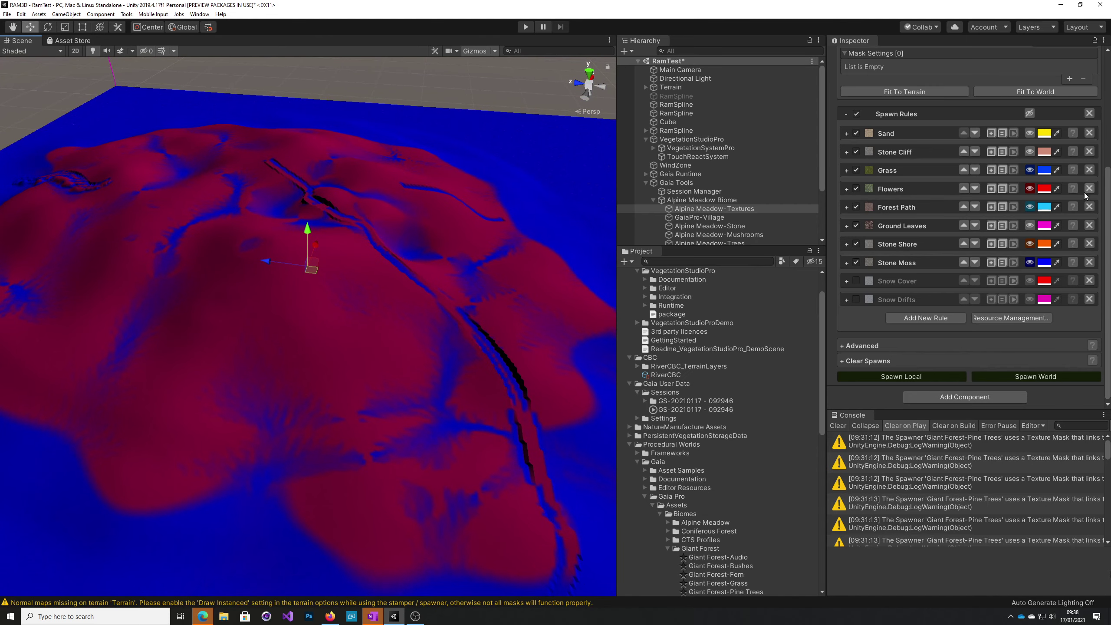
# Compare previews with Stone Moss on and off, then reveal its Slope, Concave Convex and Height masks.
pyautogui.click(1030, 113)
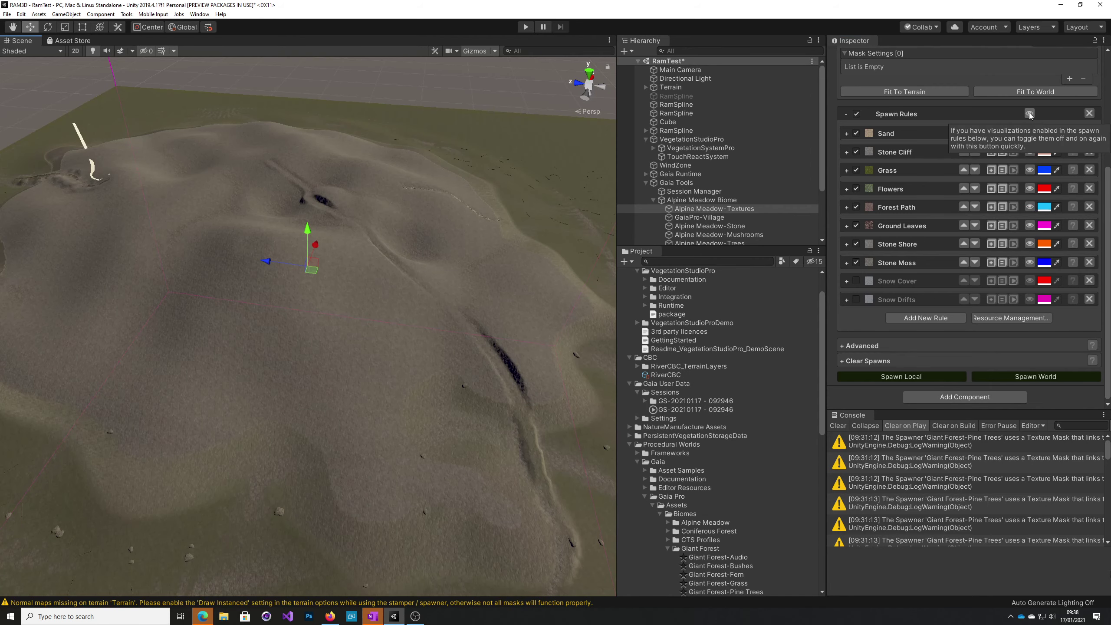
pyautogui.click(1031, 189)
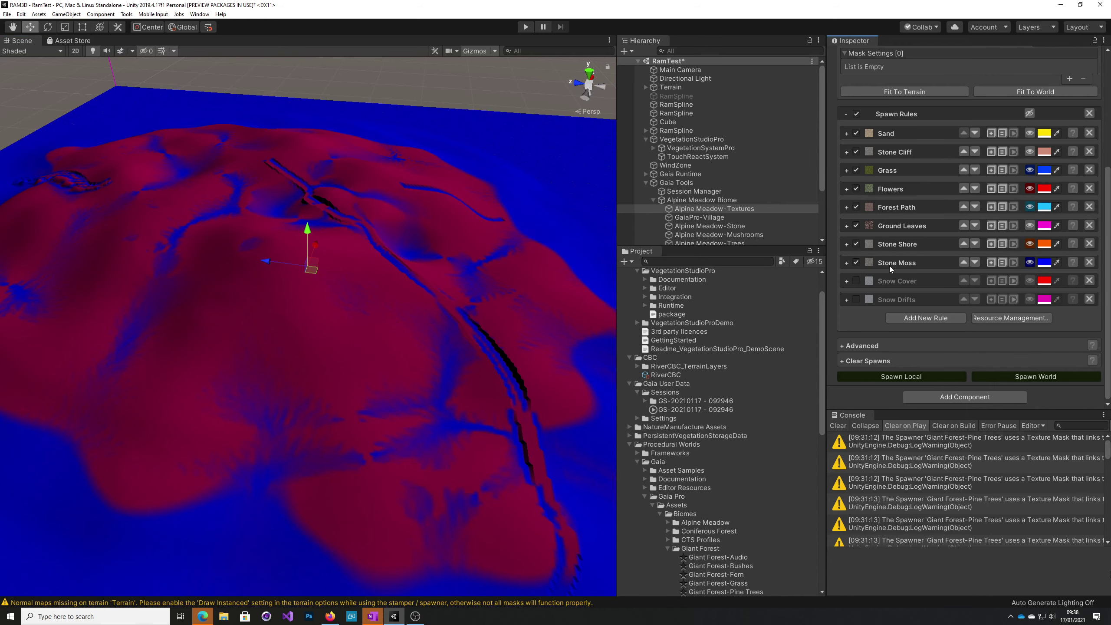
pyautogui.click(1032, 263)
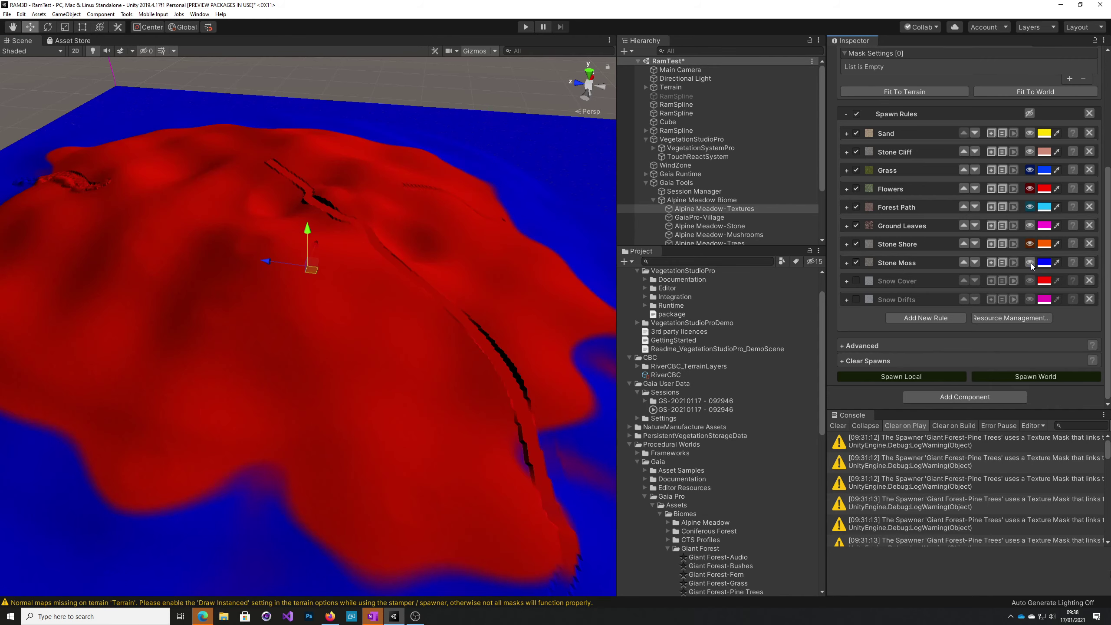
pyautogui.click(1031, 263)
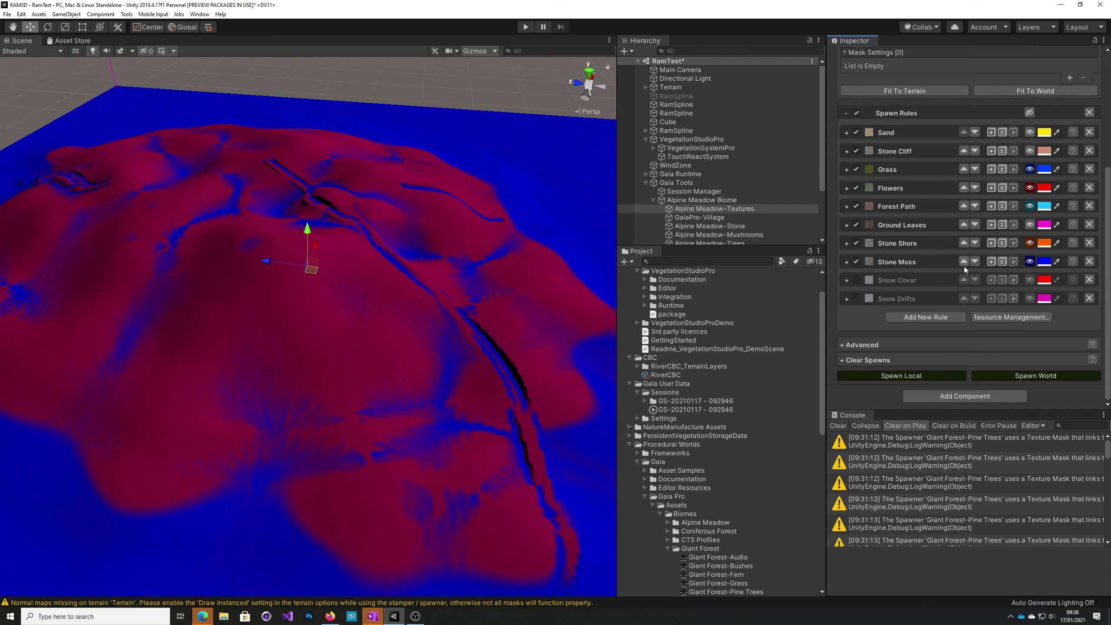
pyautogui.click(847, 262)
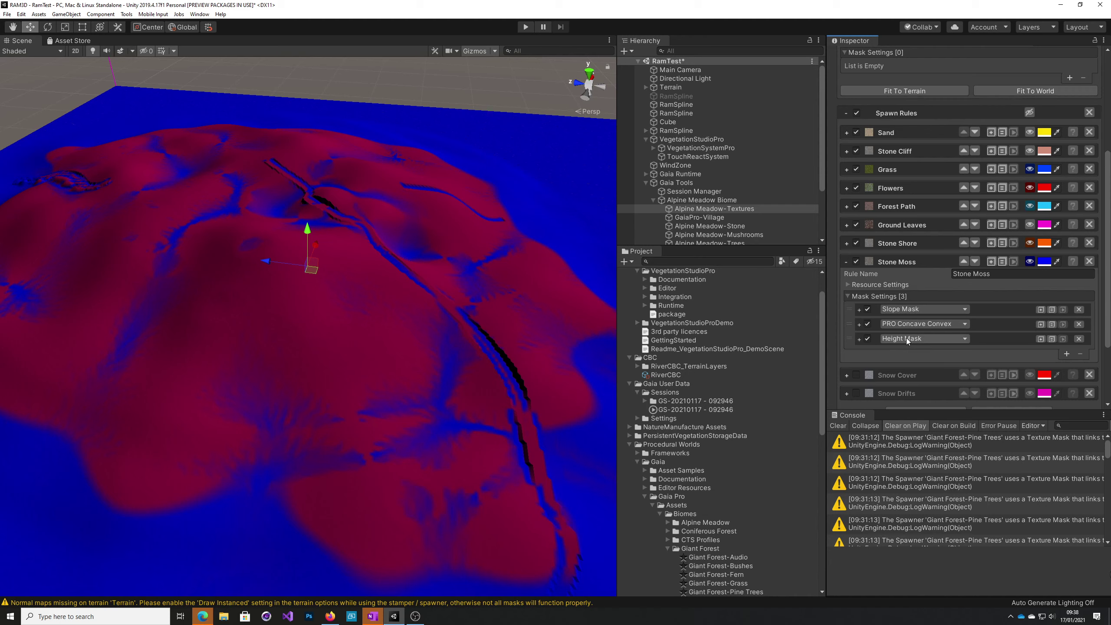
pyautogui.click(968, 340)
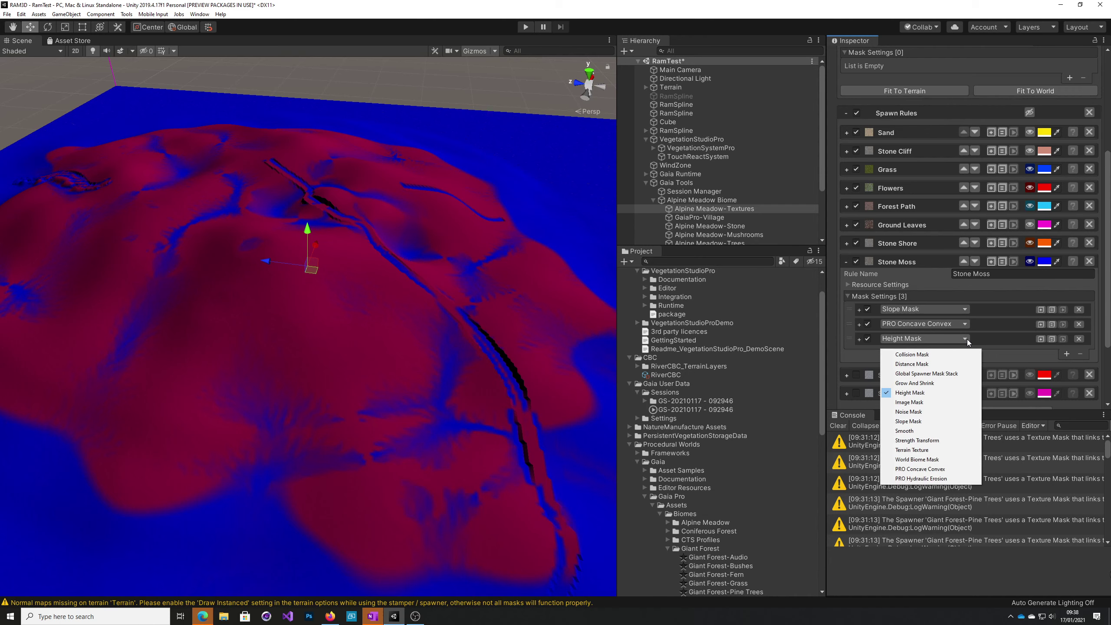
pyautogui.click(858, 341)
pyautogui.click(859, 340)
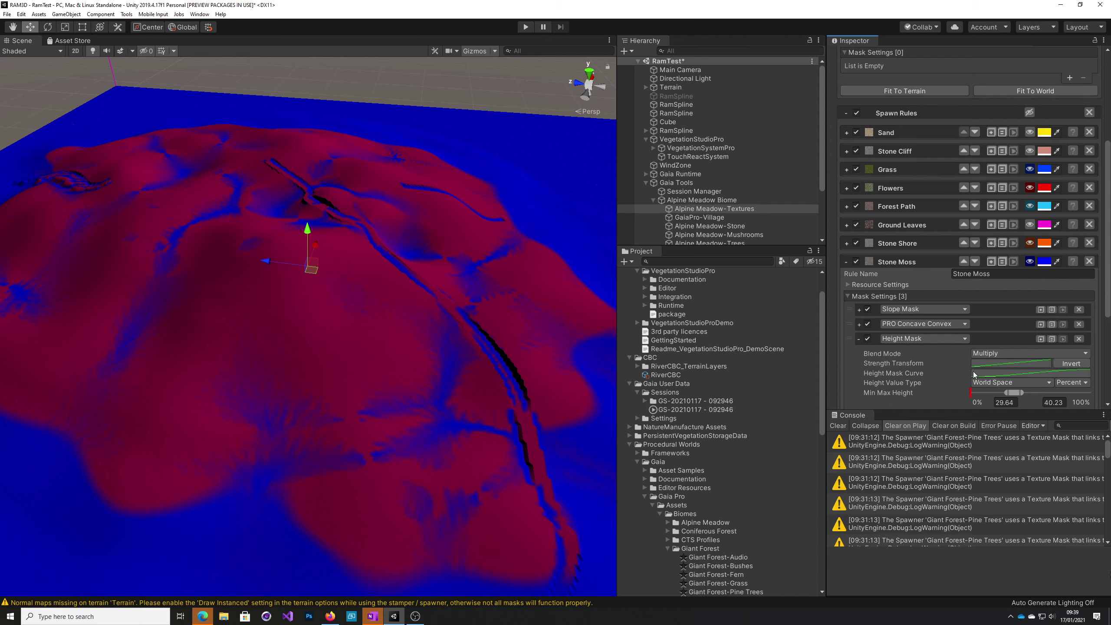
pyautogui.click(858, 340)
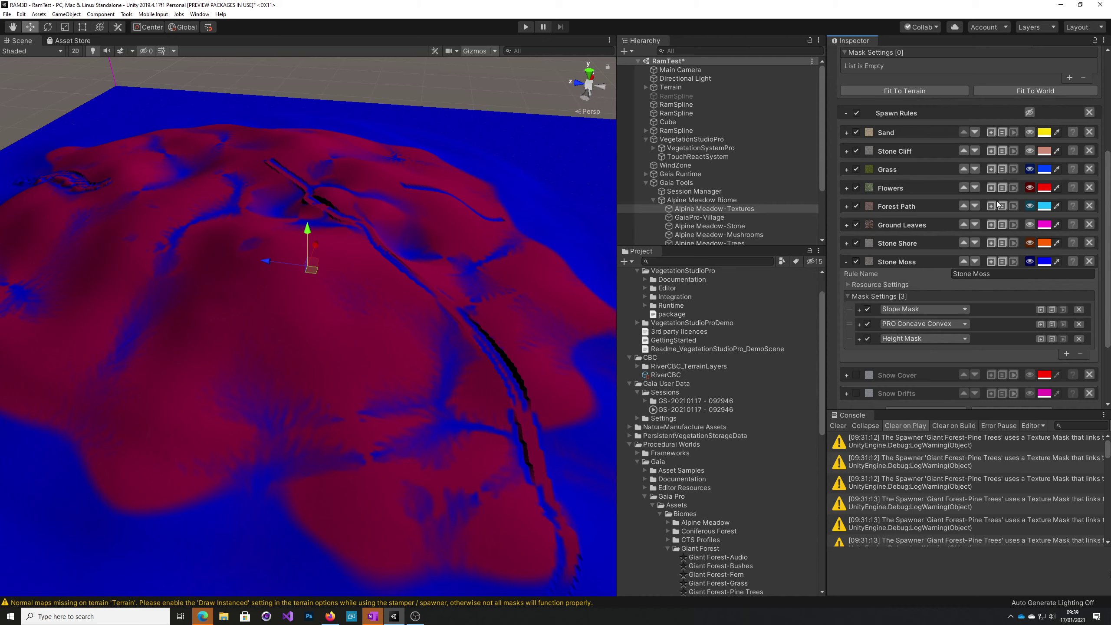
# Return the Stone Moss Slope Mask strength curve to a linear 0-to-1 ramp.
pyautogui.click(859, 309)
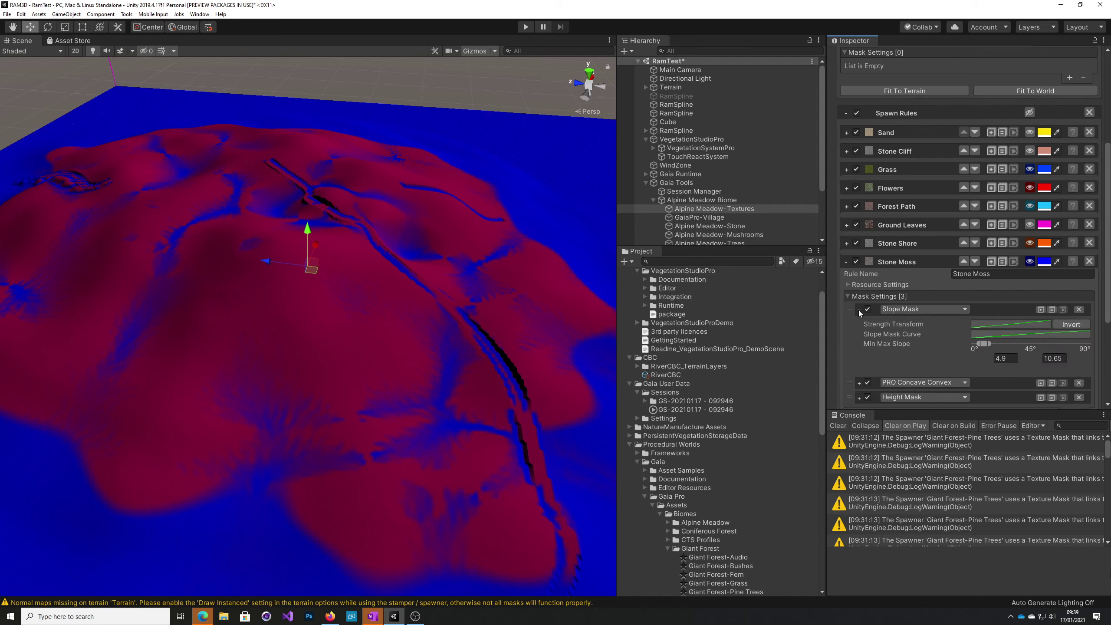
pyautogui.click(985, 328)
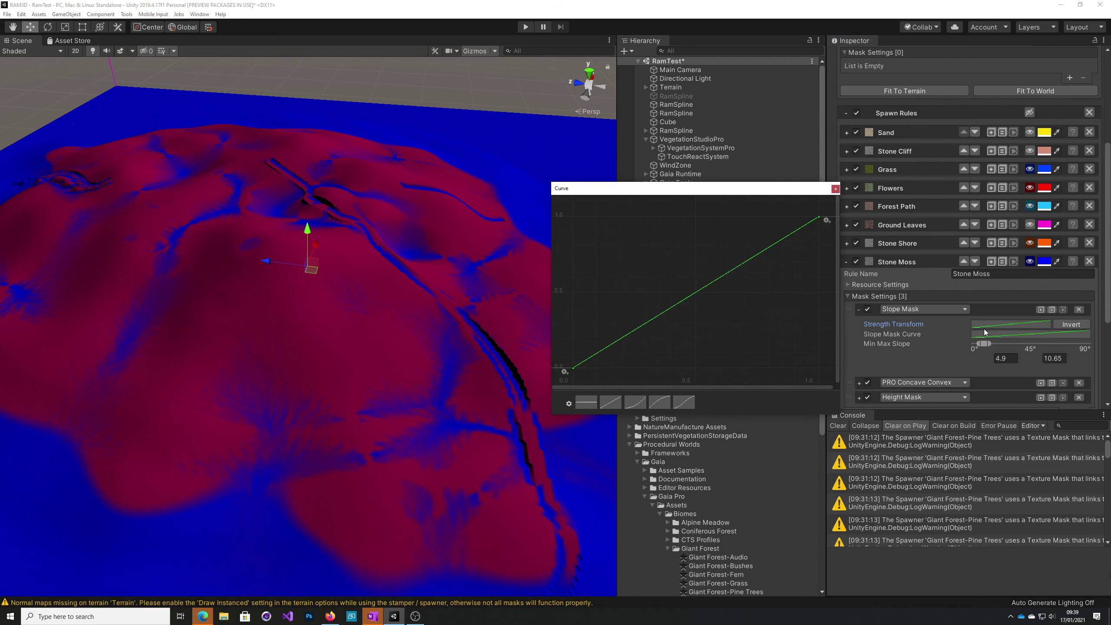
pyautogui.moveTo(573, 370); pyautogui.dragTo(564, 206)
pyautogui.moveTo(568, 302); pyautogui.dragTo(571, 374)
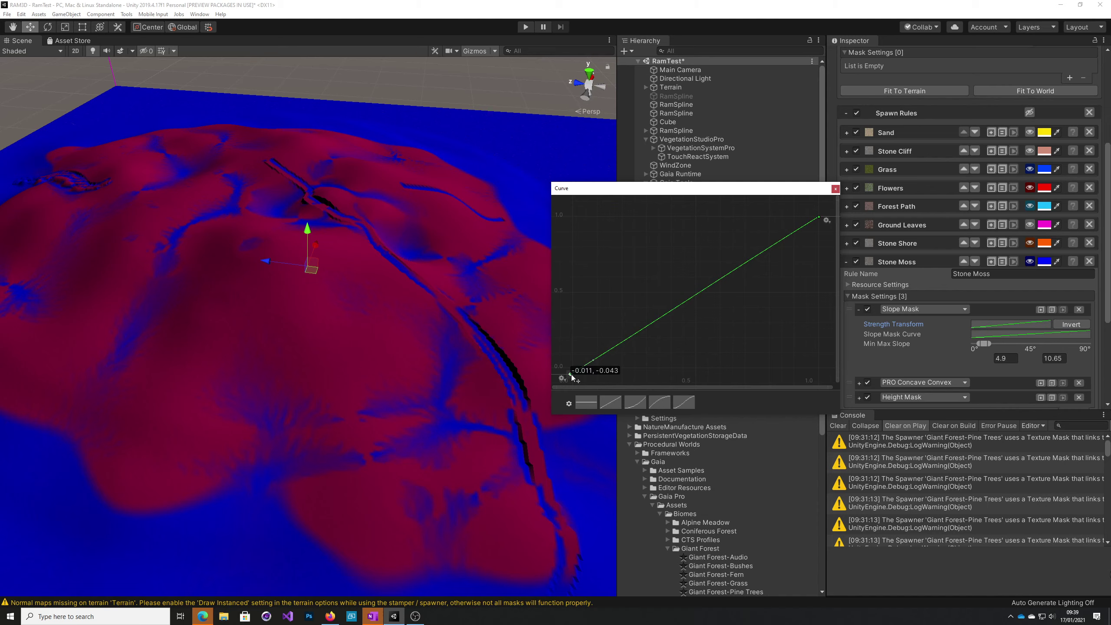
pyautogui.moveTo(571, 374); pyautogui.dragTo(571, 374)
pyautogui.moveTo(820, 219); pyautogui.dragTo(820, 196)
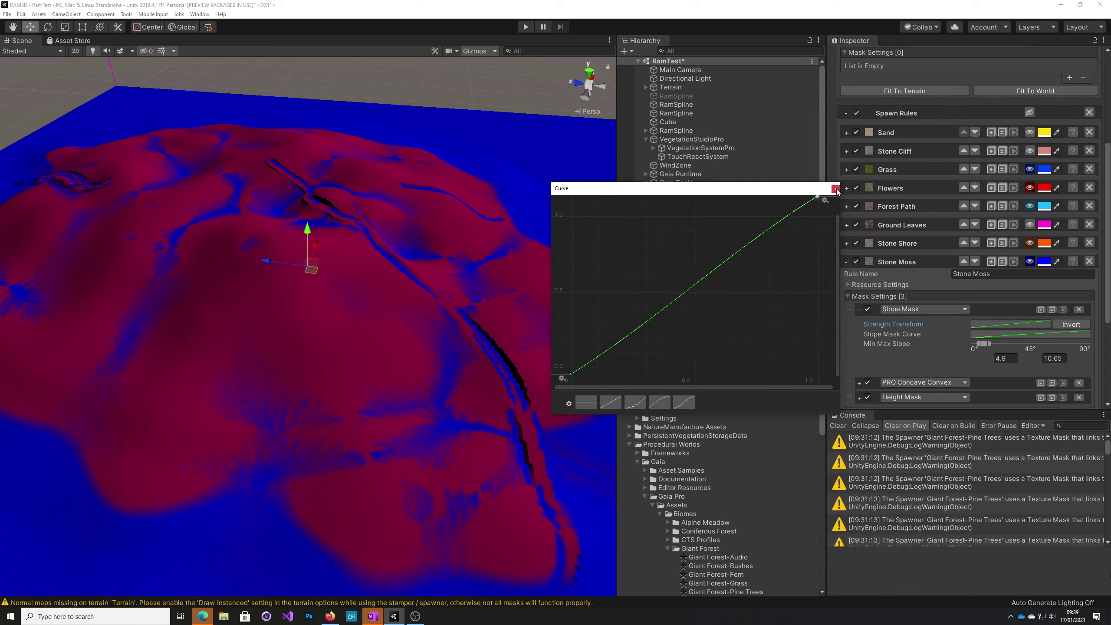
pyautogui.click(836, 189)
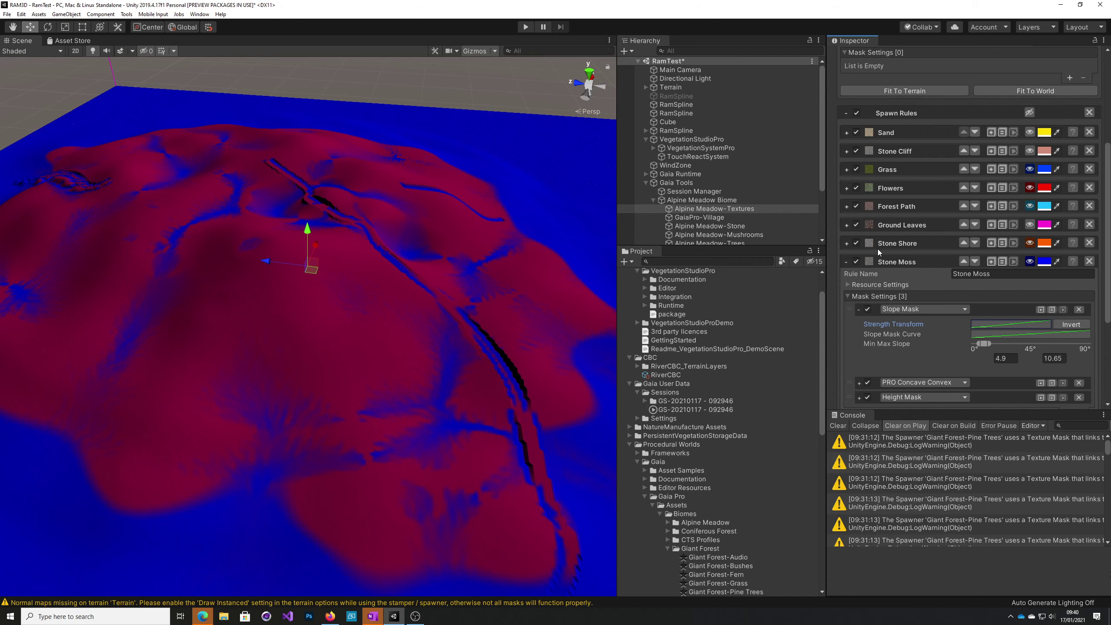
pyautogui.keyDown('alt'); pyautogui.moveTo(541, 408); pyautogui.dragTo(564, 403); pyautogui.keyUp('alt')
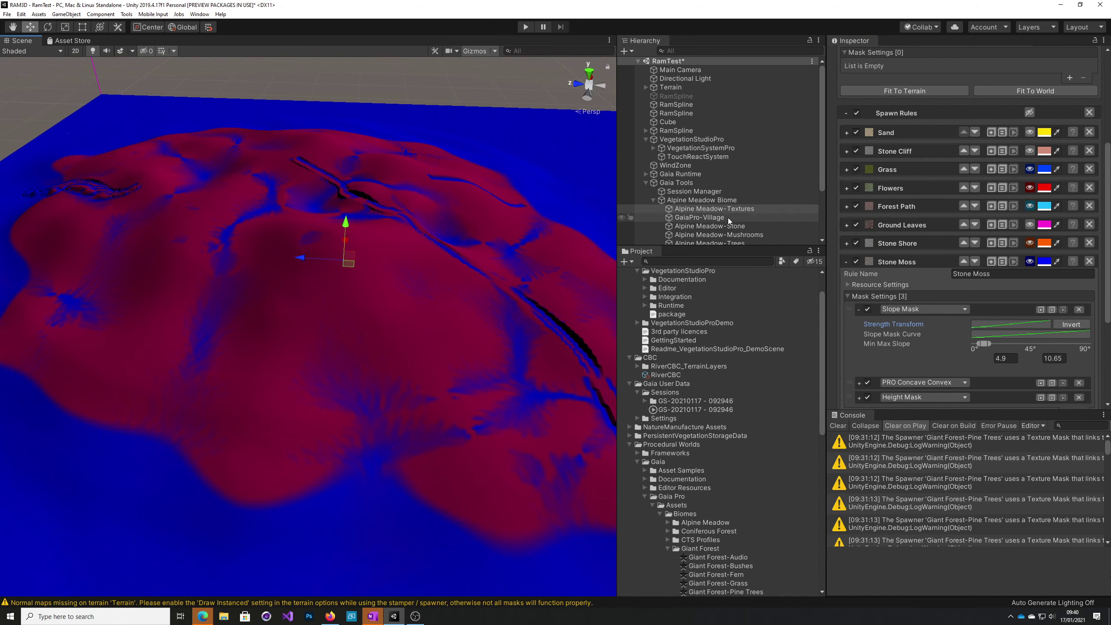
# Turn off the texture preview and check the Alpine Meadow-Stone PW_Stone_01 spawn preview.
pyautogui.click(1030, 112)
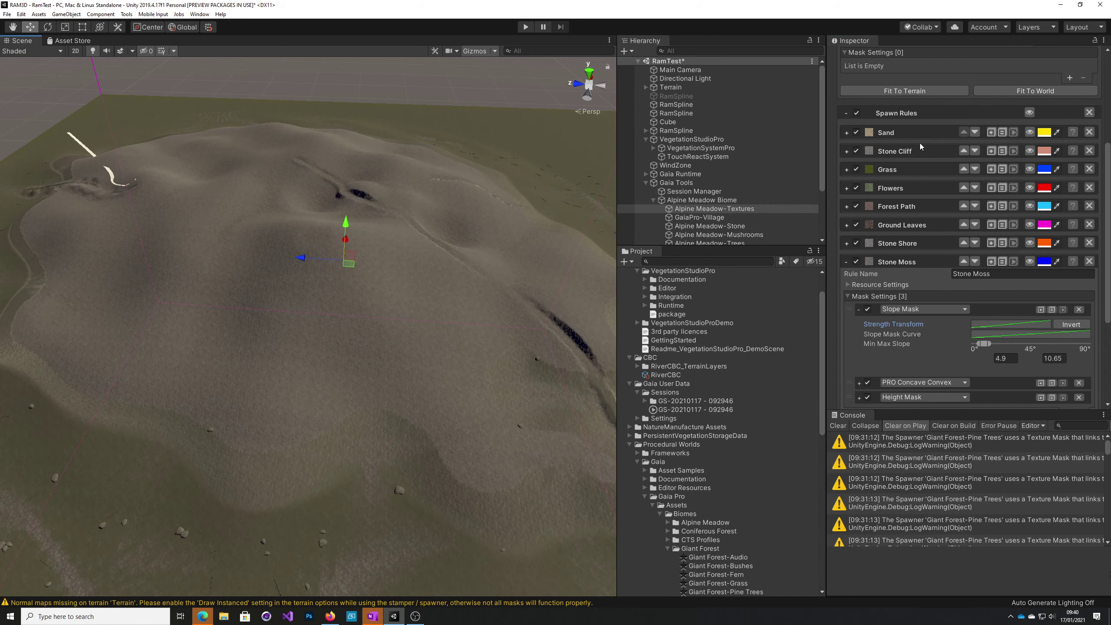
pyautogui.click(710, 226)
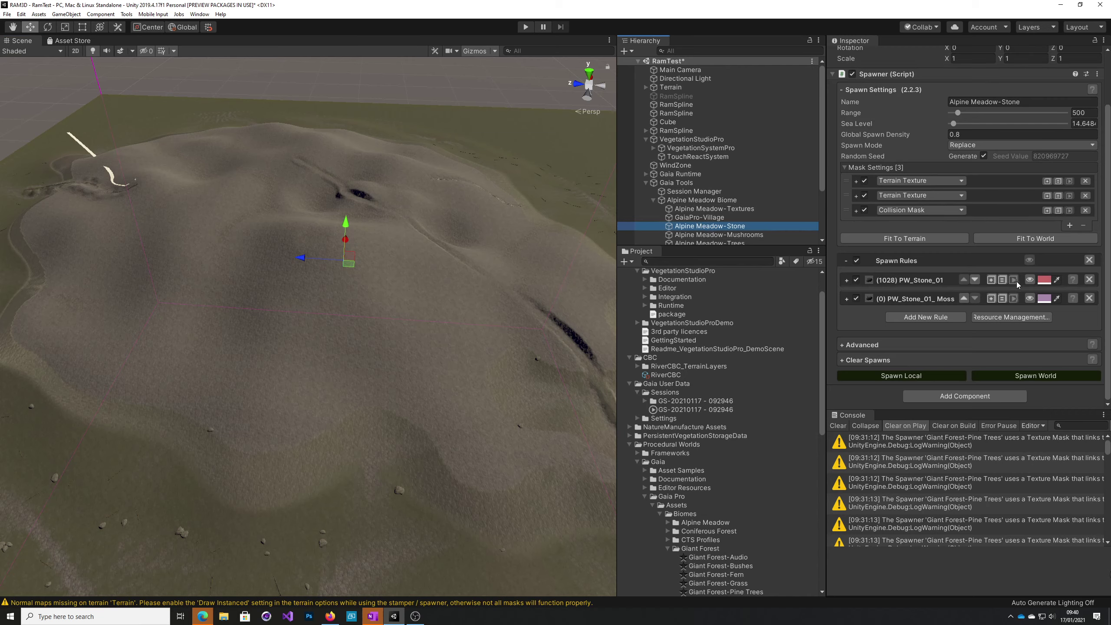
pyautogui.click(1031, 280)
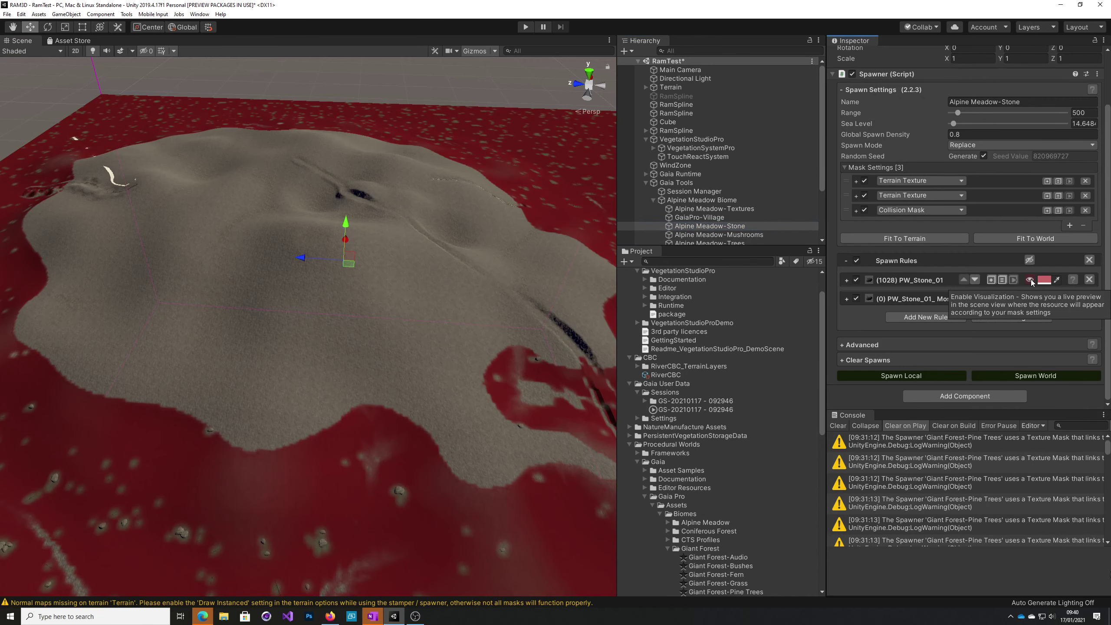
pyautogui.click(1031, 280)
pyautogui.click(1030, 280)
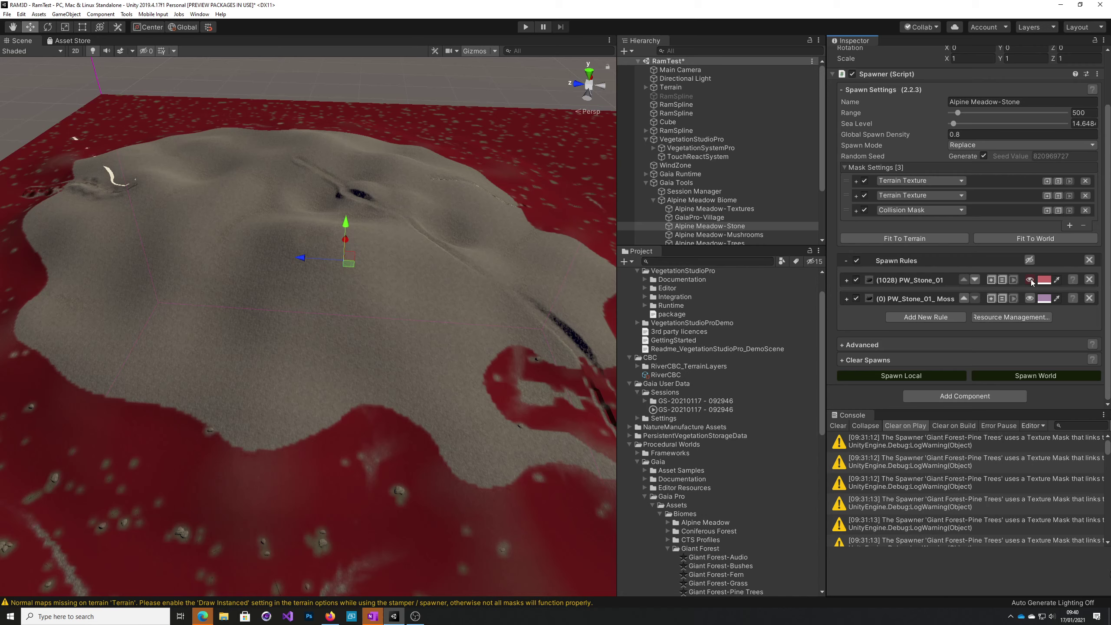
pyautogui.click(1031, 280)
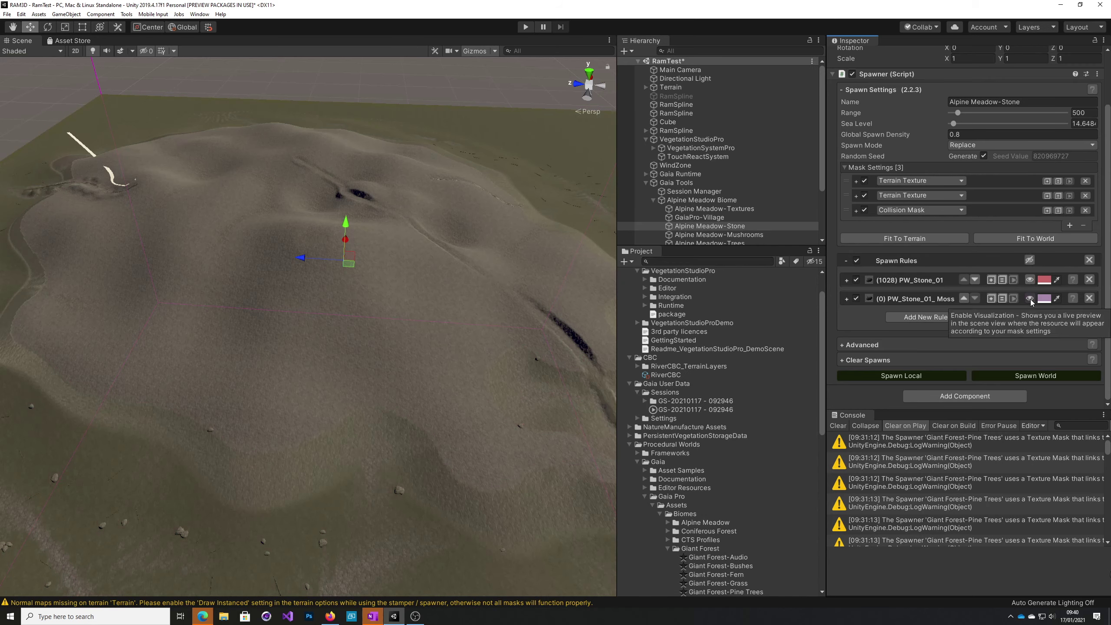
pyautogui.click(1031, 300)
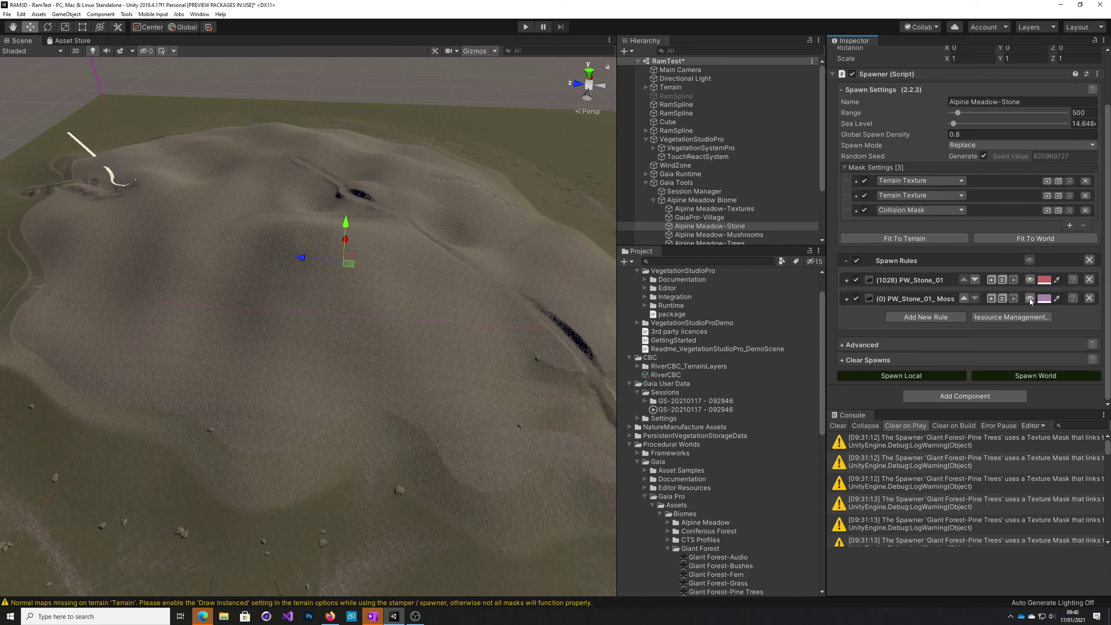
# Compare the PW_Stone_01_Moss and PW_Stone_01 spawn previews up close on the terrain.
pyautogui.keyDown('alt'); pyautogui.moveTo(289, 333); pyautogui.dragTo(632, 388); pyautogui.keyUp('alt')
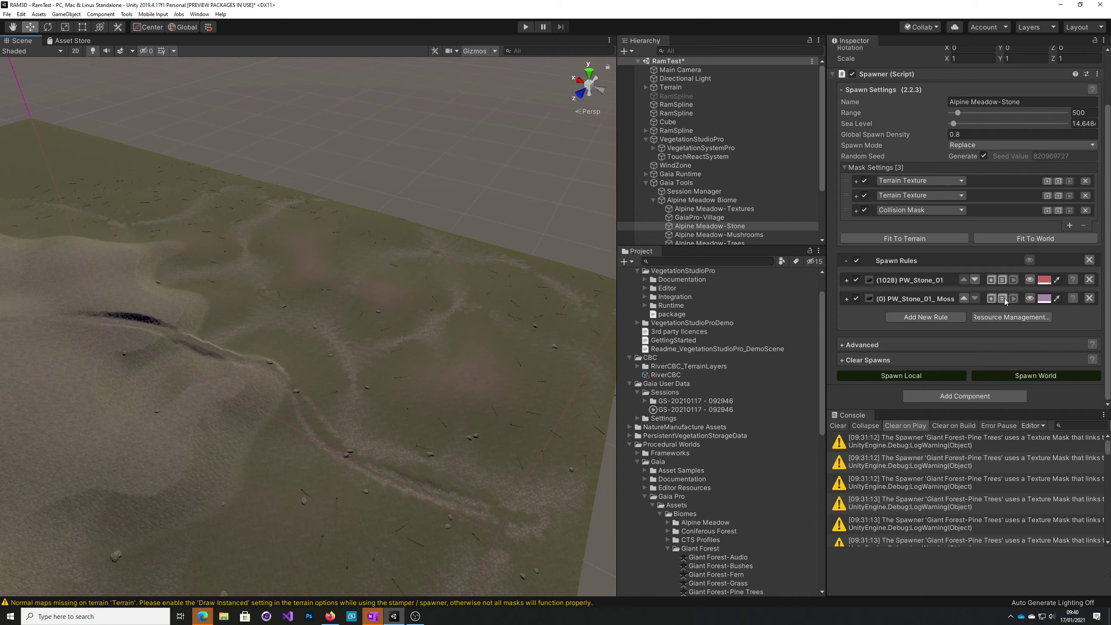
pyautogui.click(1030, 299)
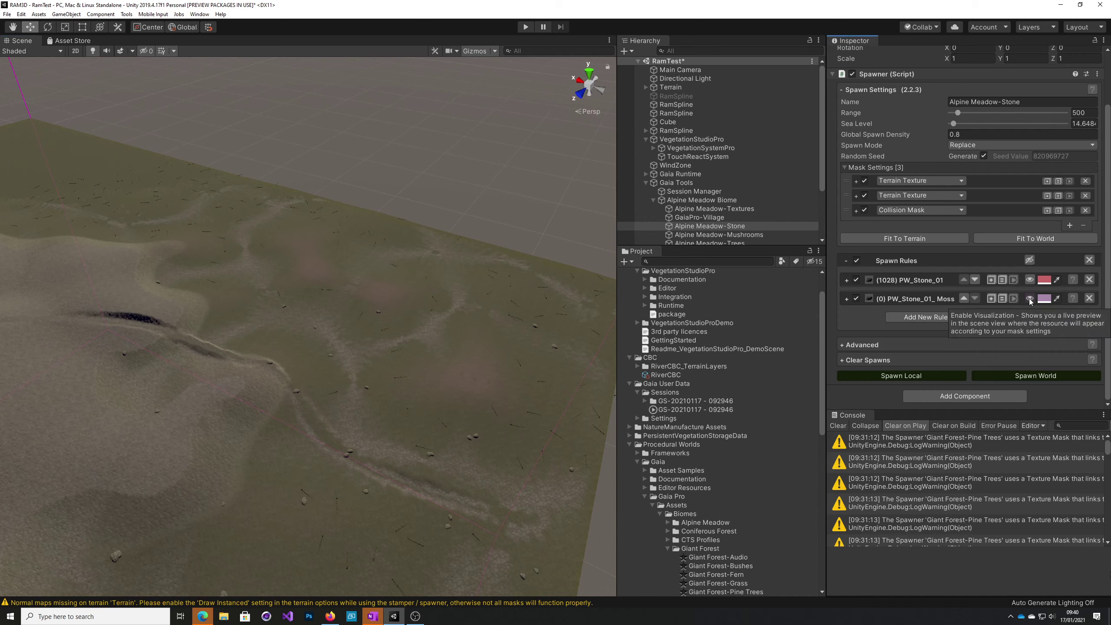
pyautogui.click(1030, 299)
pyautogui.click(1030, 299)
pyautogui.click(1030, 300)
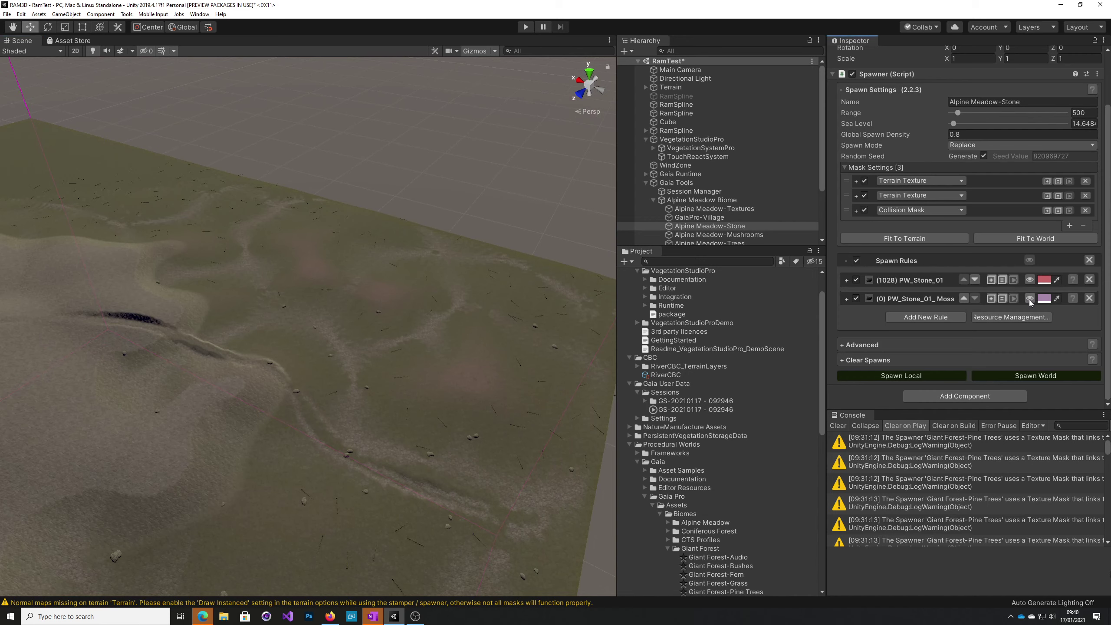
pyautogui.click(1031, 280)
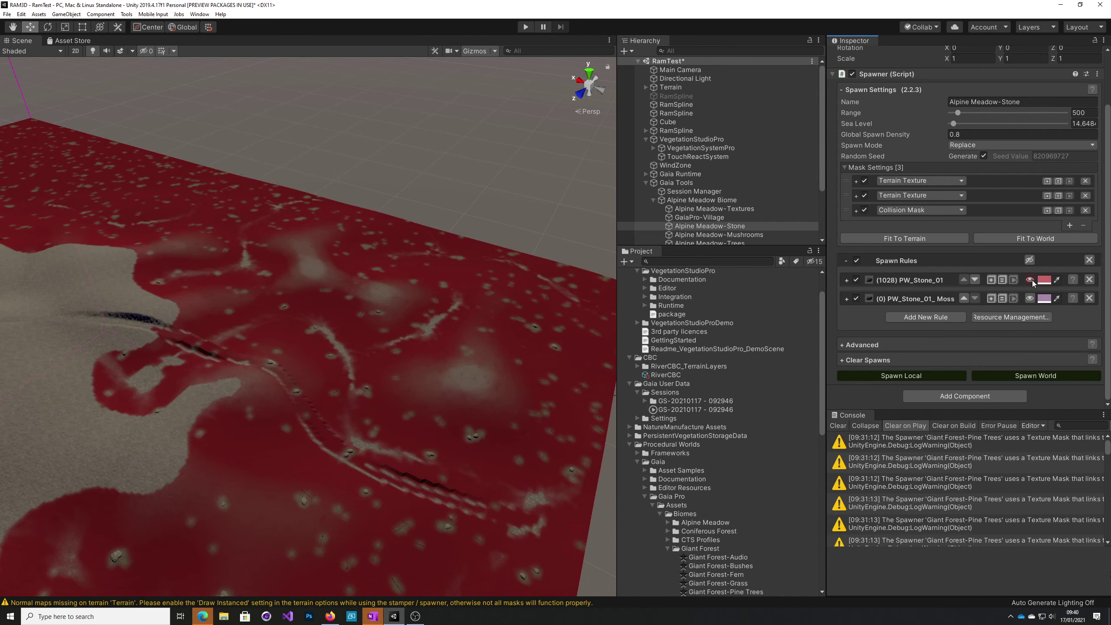
pyautogui.click(1031, 280)
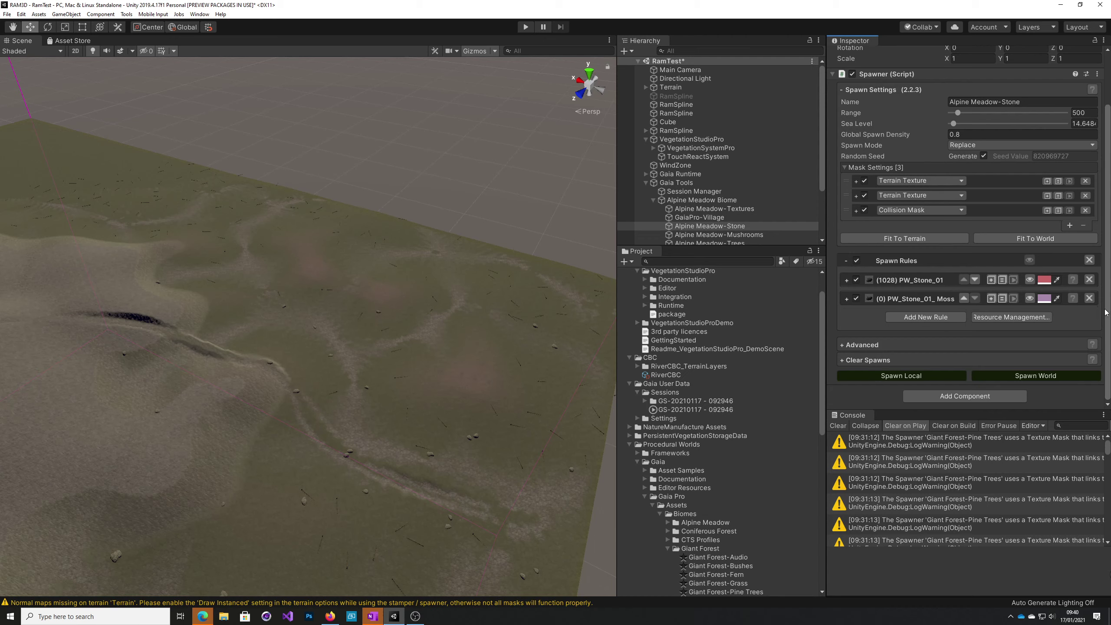
# Spawn the 1000 PW_Stone_01 stones locally past the warning, then select Alpine Meadow-Trees.
pyautogui.click(924, 375)
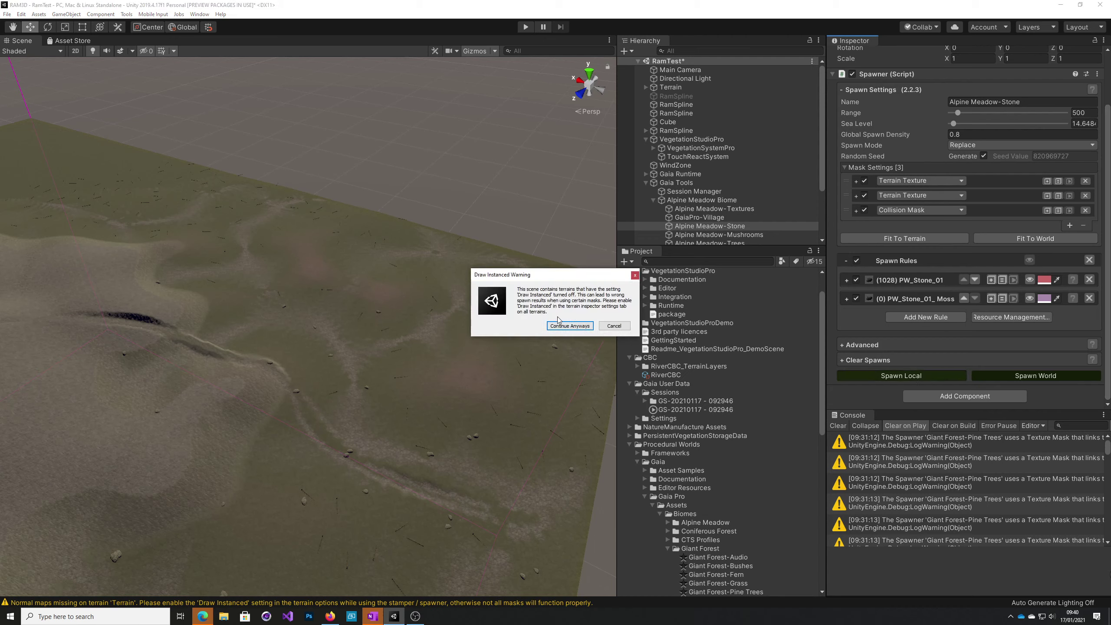
pyautogui.click(551, 328)
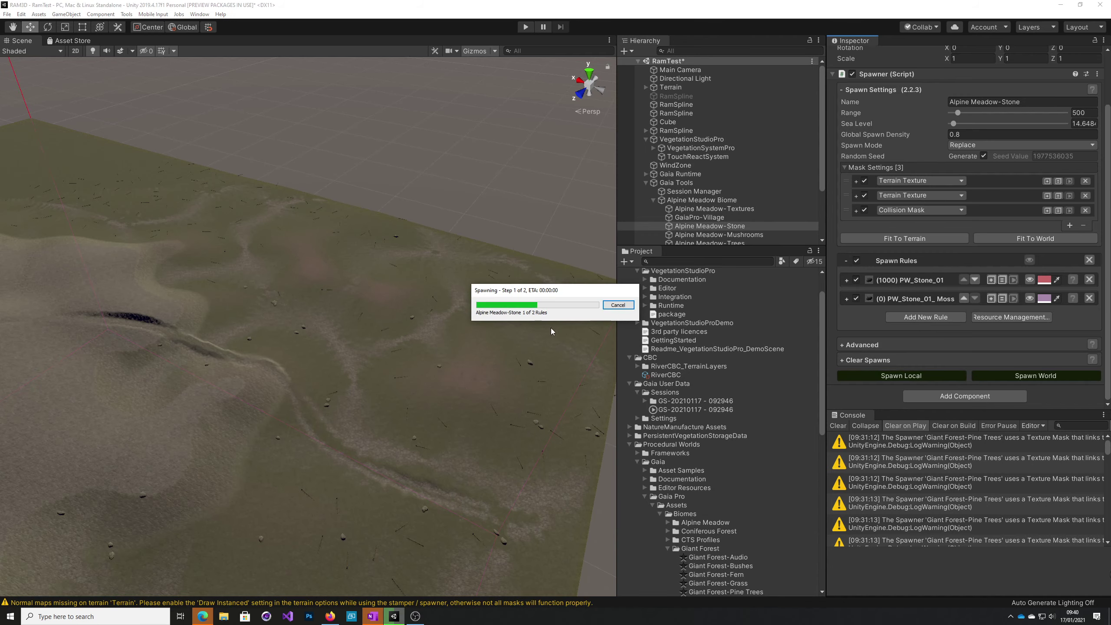
pyautogui.moveTo(473, 370); pyautogui.dragTo(328, 397, button='right')
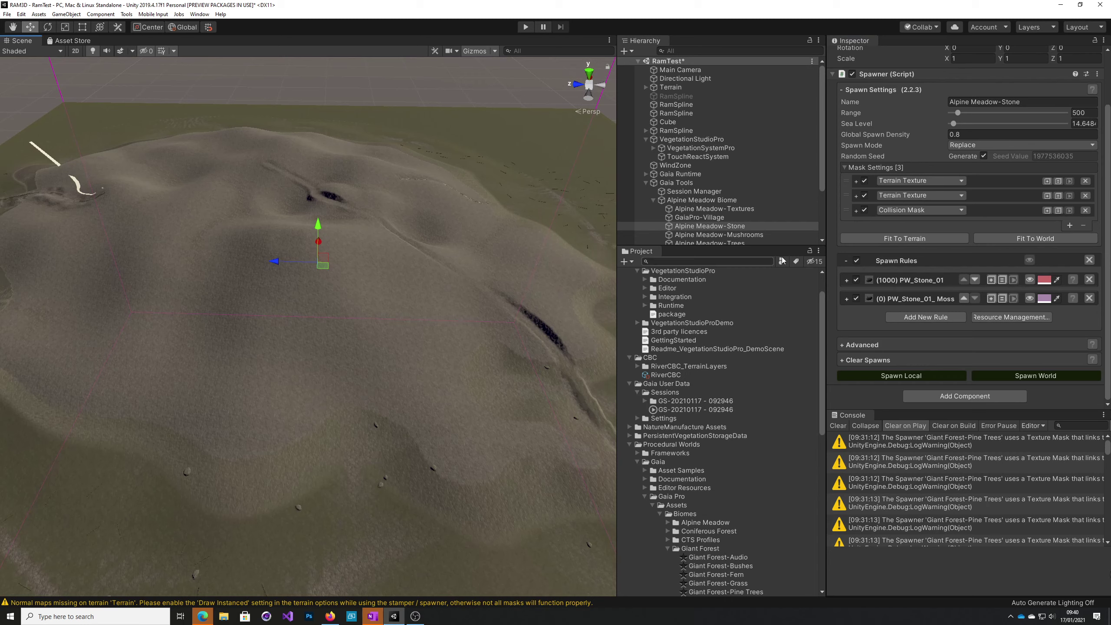
pyautogui.scroll(-3, 766, 193)
pyautogui.click(708, 214)
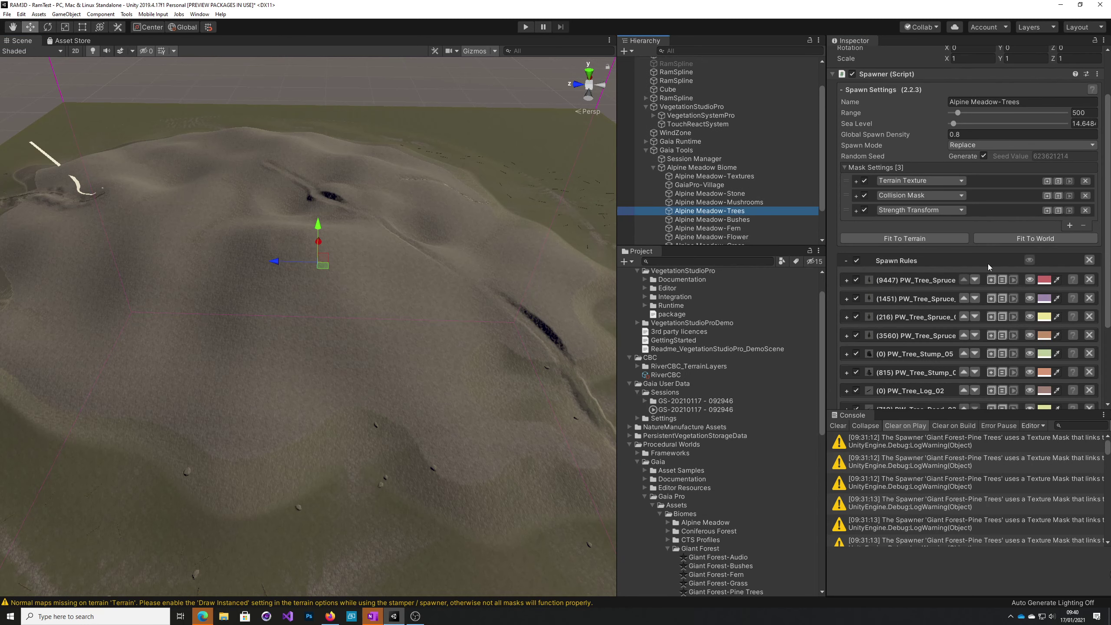
# Abandon a local tree spawn and enable Draw Instanced in the Terrain settings.
pyautogui.scroll(-5, 1023, 289)
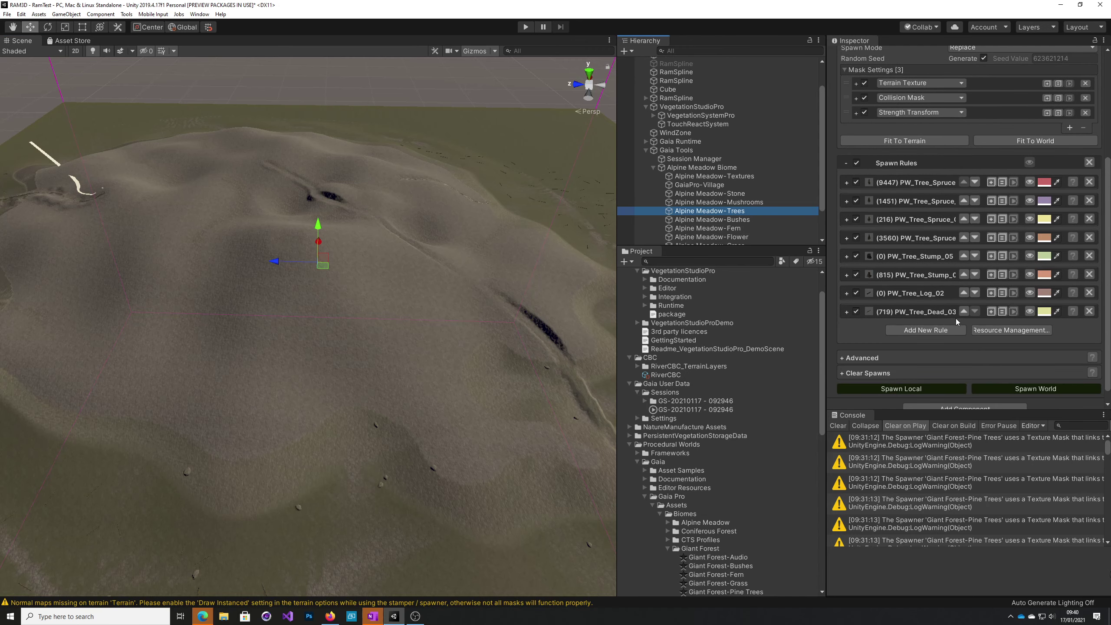
pyautogui.click(895, 374)
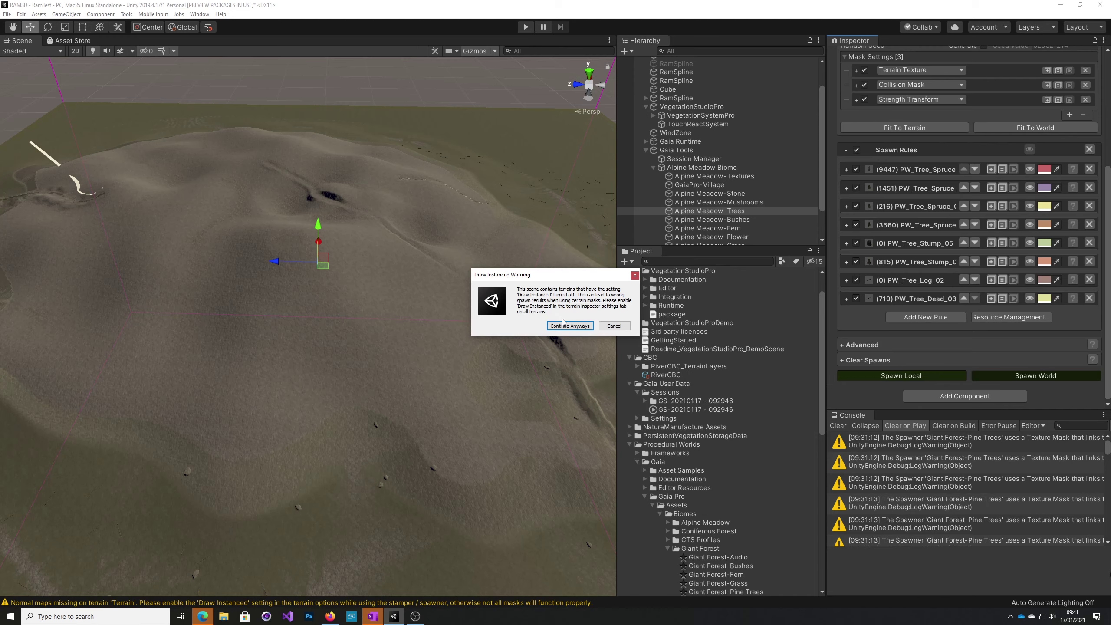
pyautogui.click(634, 275)
pyautogui.scroll(3, 702, 159)
pyautogui.click(671, 87)
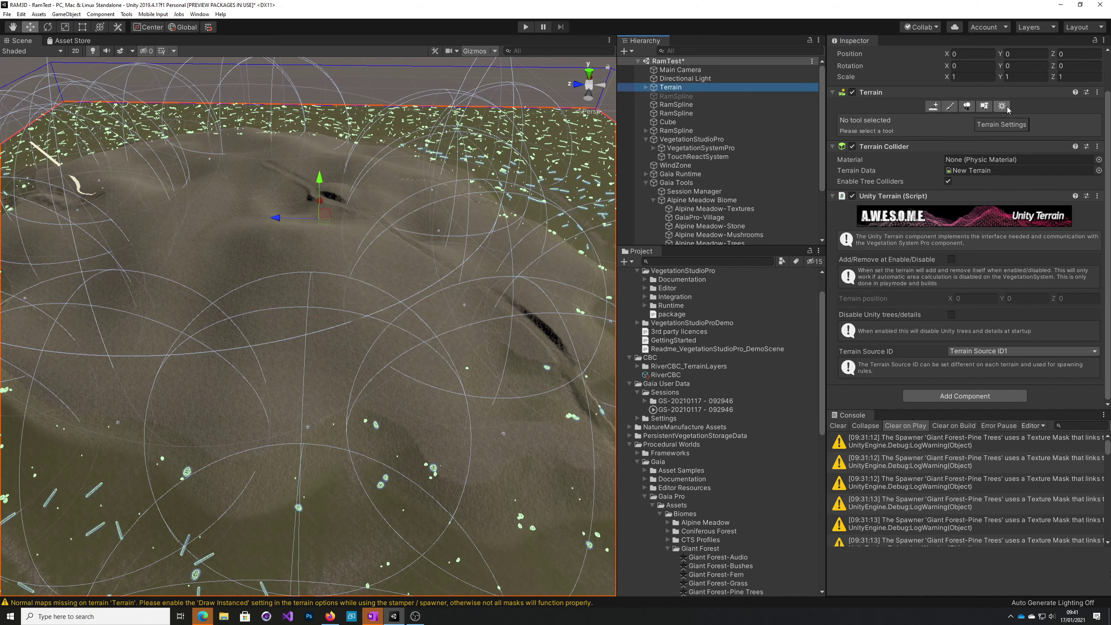
pyautogui.click(1004, 108)
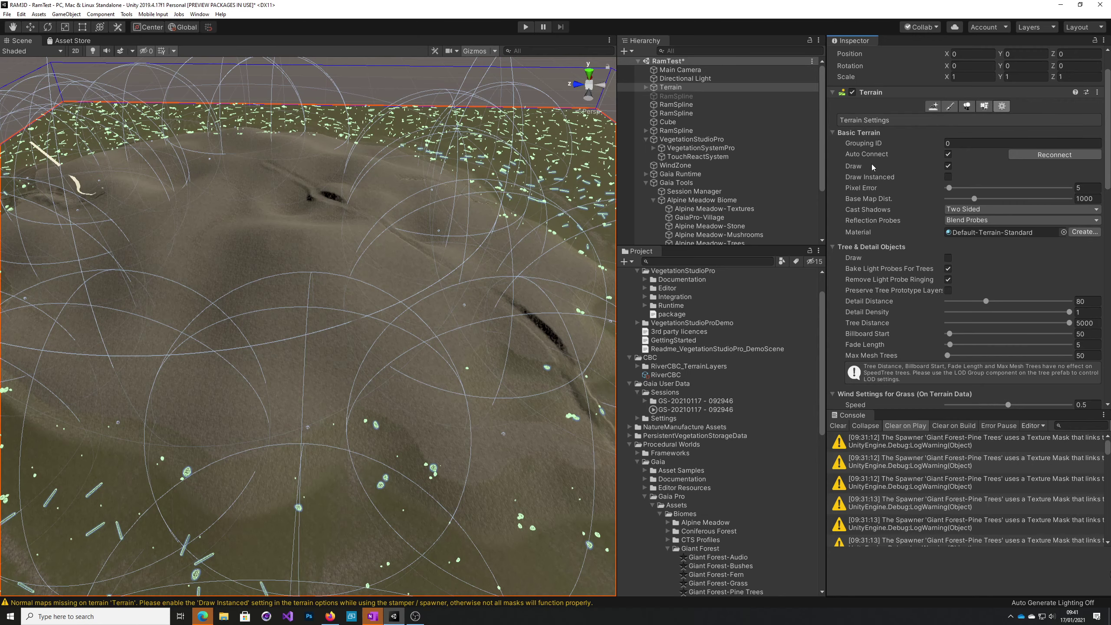
pyautogui.click(948, 177)
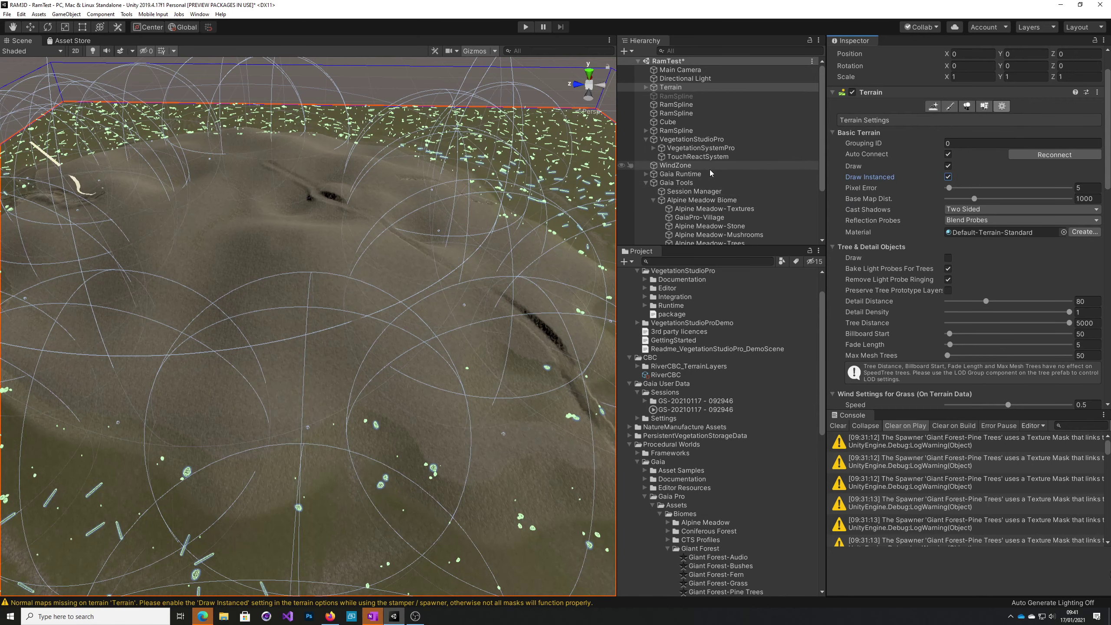
# Rerun the Alpine Meadow-Trees spawner and preview the first spruce rule over the terrain.
pyautogui.click(710, 227)
pyautogui.scroll(-3, 710, 228)
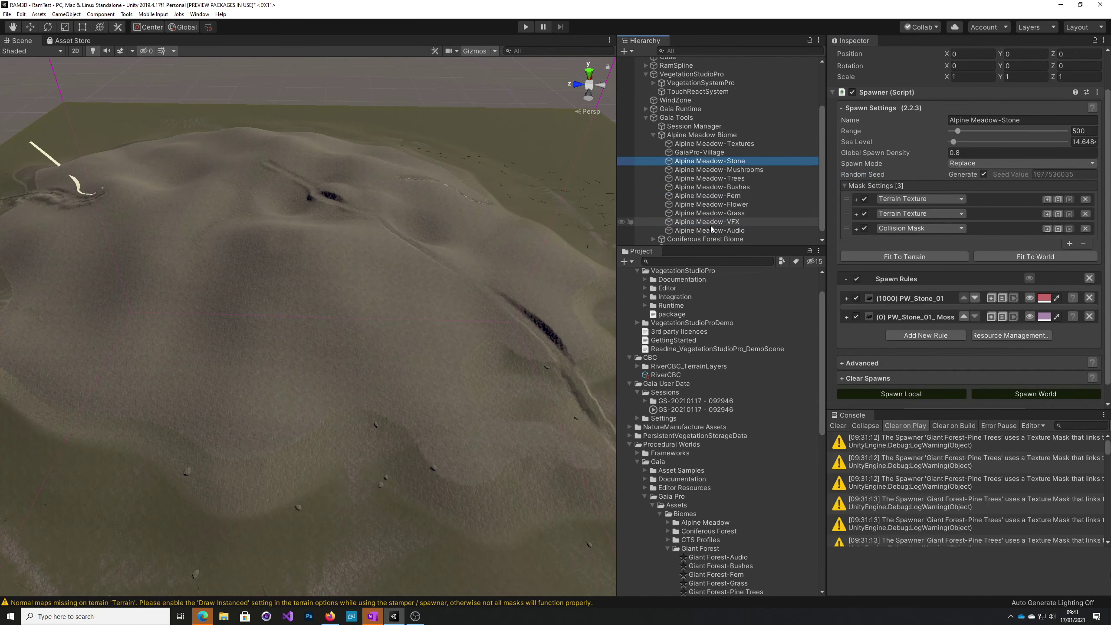
pyautogui.click(727, 178)
pyautogui.scroll(-5, 956, 280)
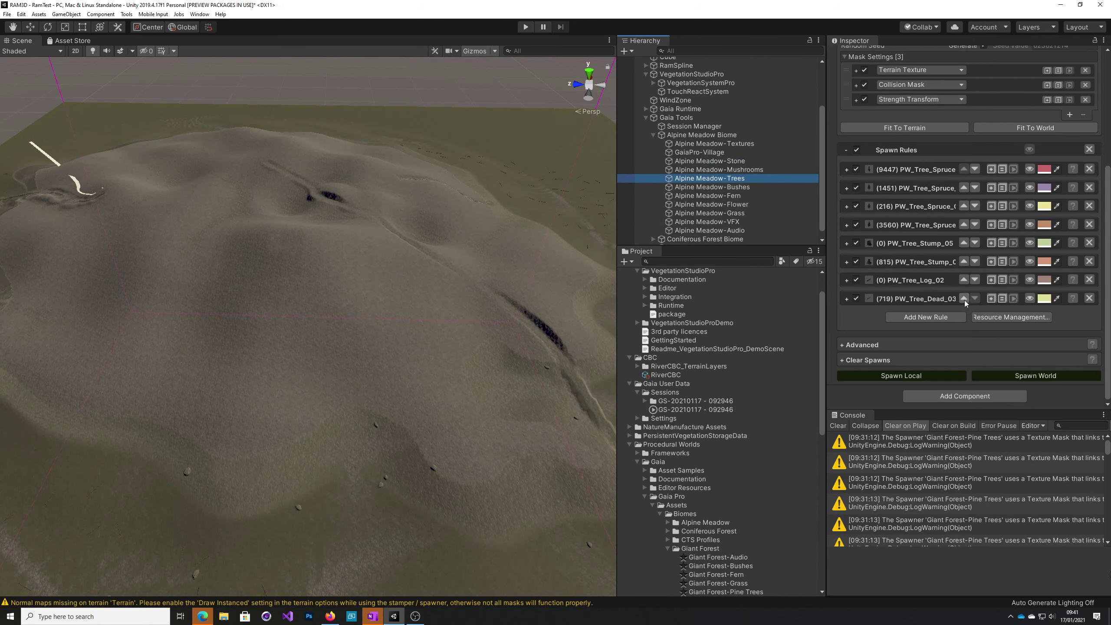
pyautogui.click(933, 377)
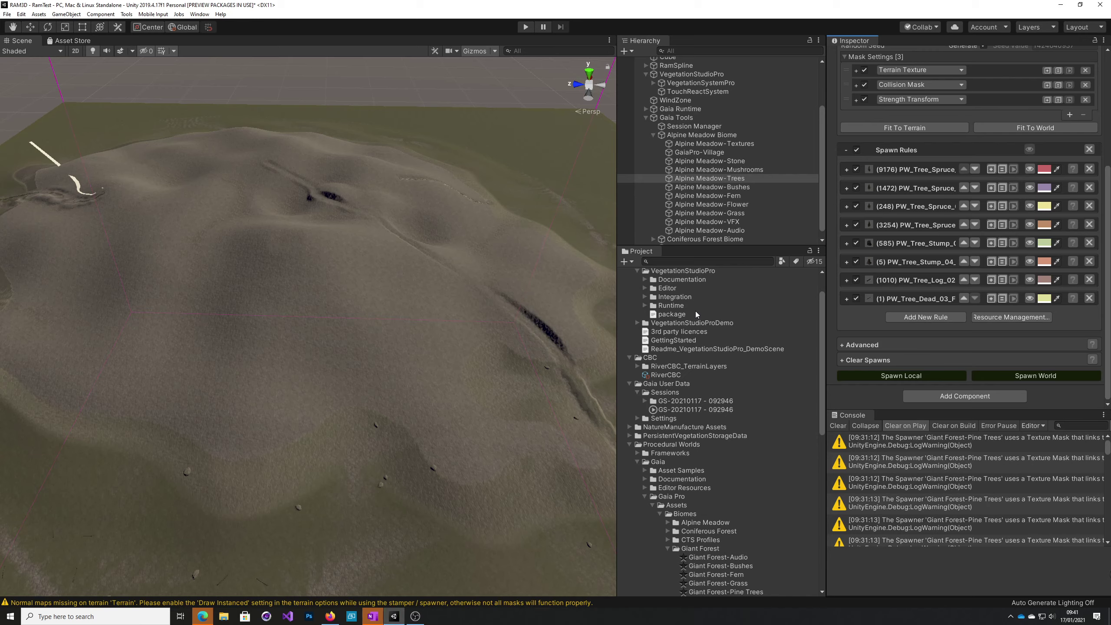
pyautogui.moveTo(568, 422)
pyautogui.mouseDown(button='right')
pyautogui.moveTo(660, 527)
pyautogui.moveTo(368, 457)
pyautogui.moveTo(295, 417)
pyautogui.moveTo(390, 417)
pyautogui.moveTo(511, 363)
pyautogui.moveTo(613, 358)
pyautogui.mouseUp(button='right')
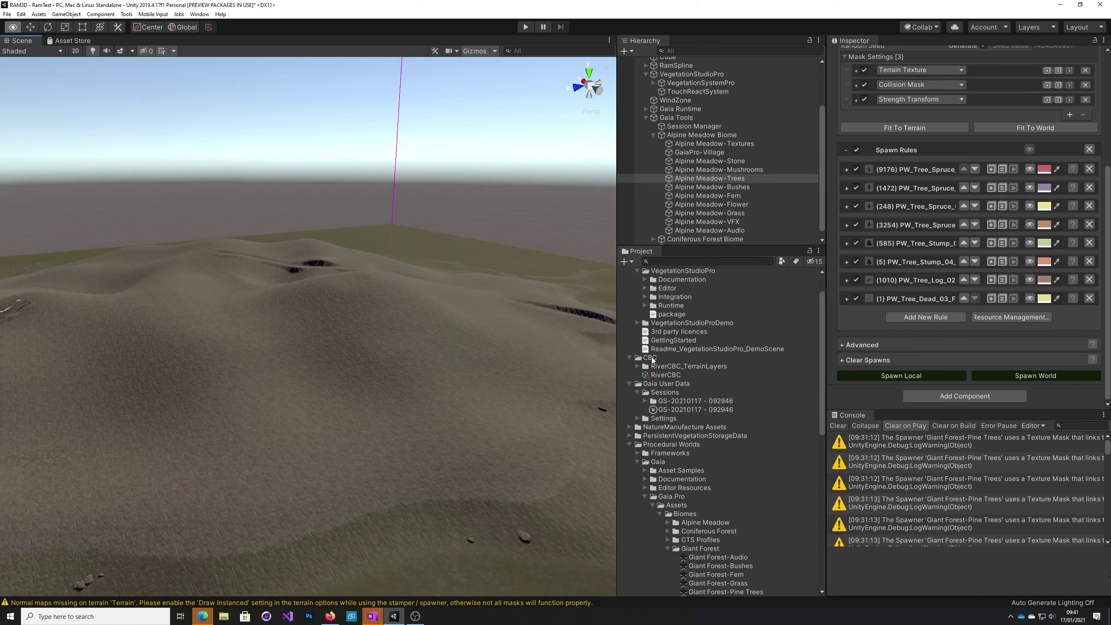
pyautogui.click(1031, 169)
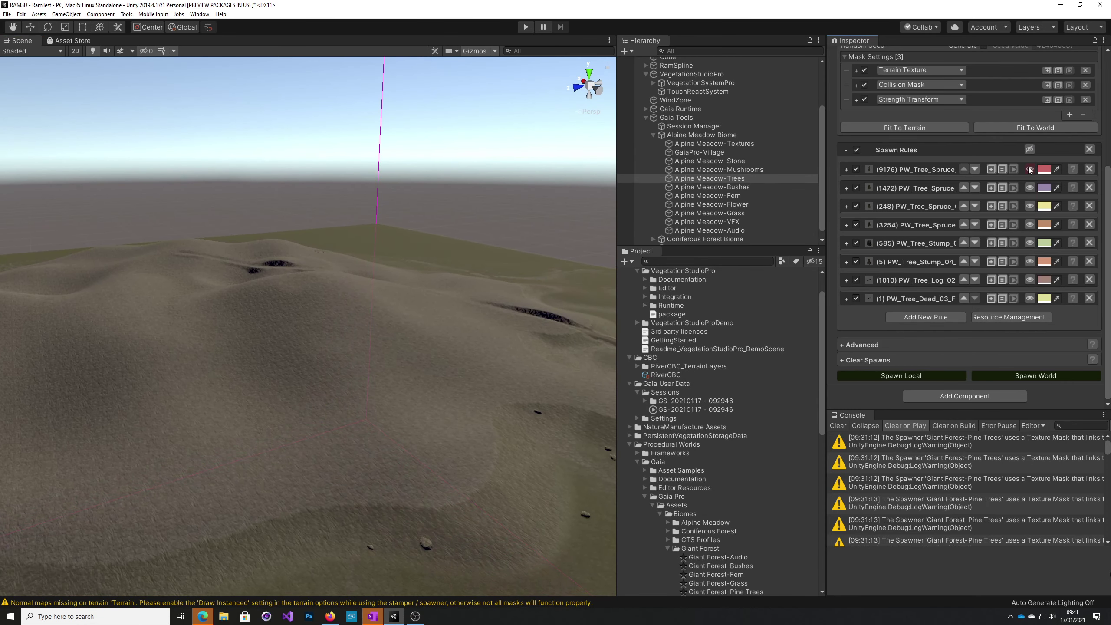
pyautogui.moveTo(511, 333); pyautogui.dragTo(601, 416, button='right')
pyautogui.moveTo(601, 416); pyautogui.dragTo(529, 414, button='right')
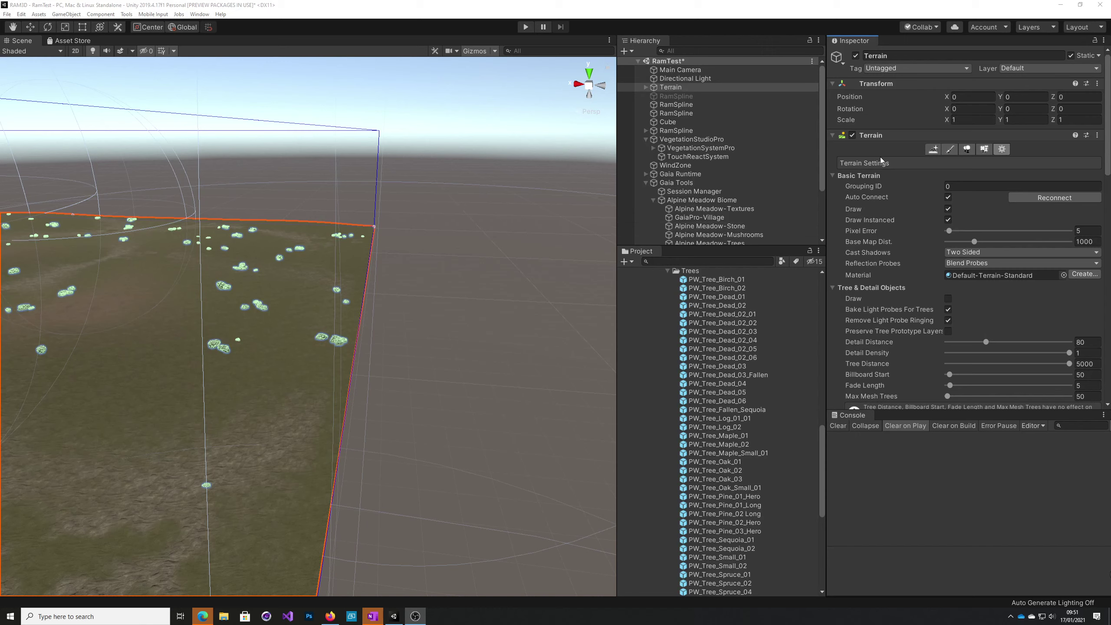
# Open the Terrain's Paint Trees tool and read the Firefox article on unpaintable trees.
pyautogui.click(967, 149)
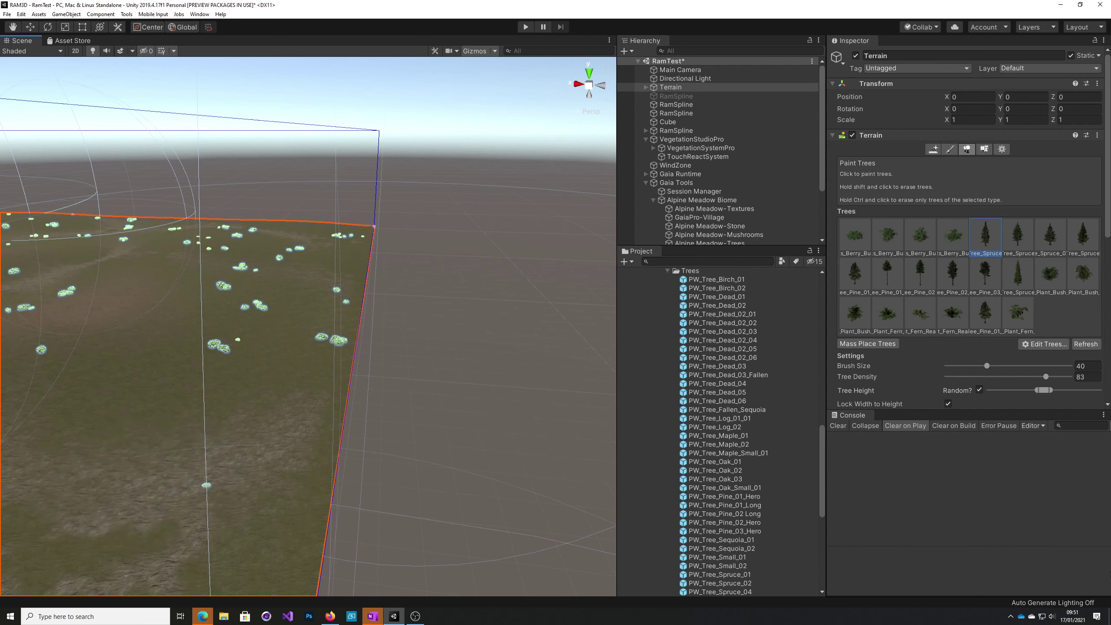
pyautogui.hotkey('alt', 'Tab')
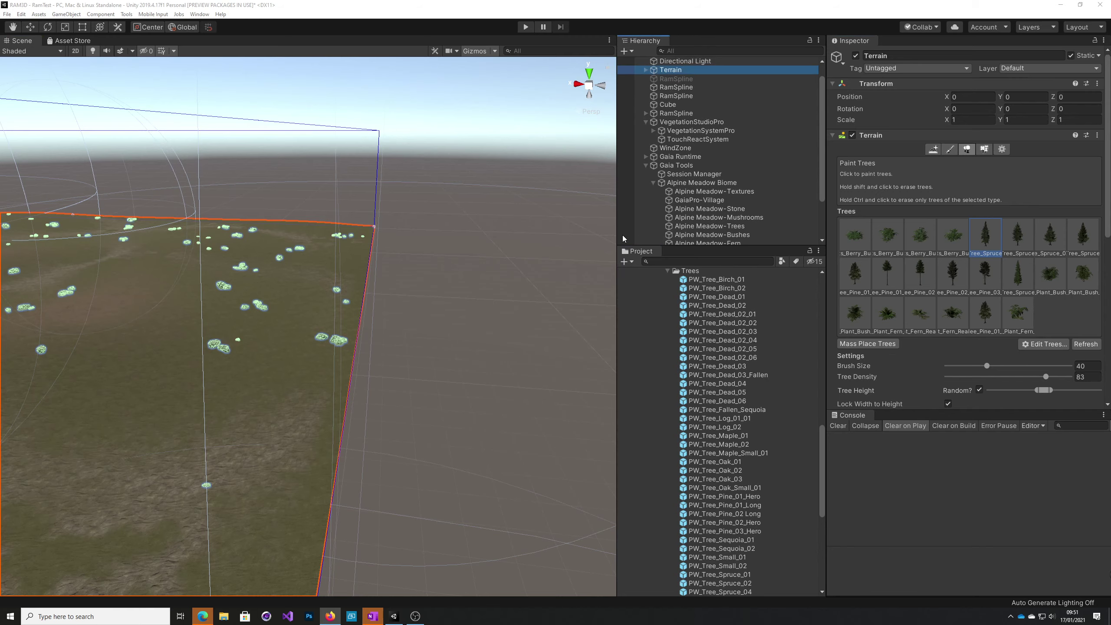
pyautogui.hotkey('alt', 'Tab')
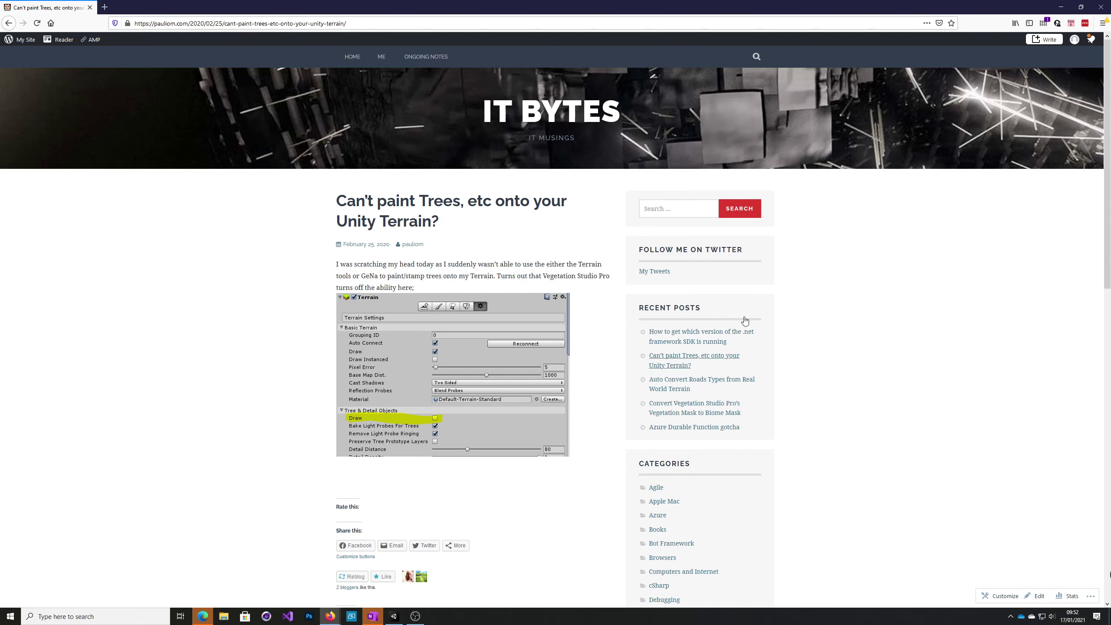
pyautogui.click(1062, 8)
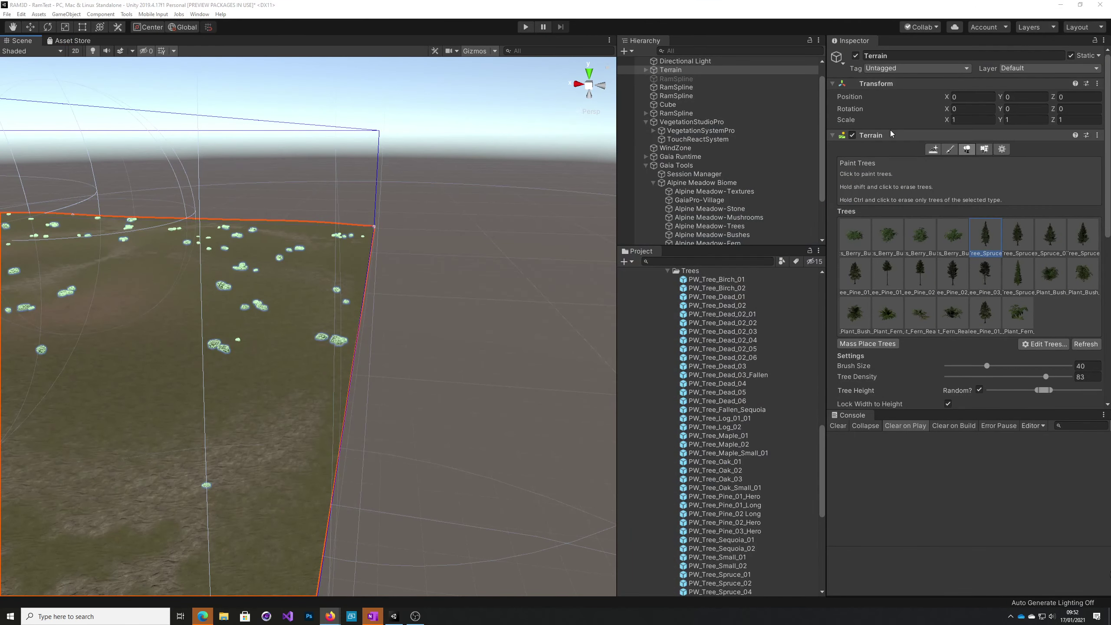
# Enable tree drawing in Terrain Settings to reveal the spruce forest, then select Alpine Meadow-Trees.
pyautogui.click(1002, 149)
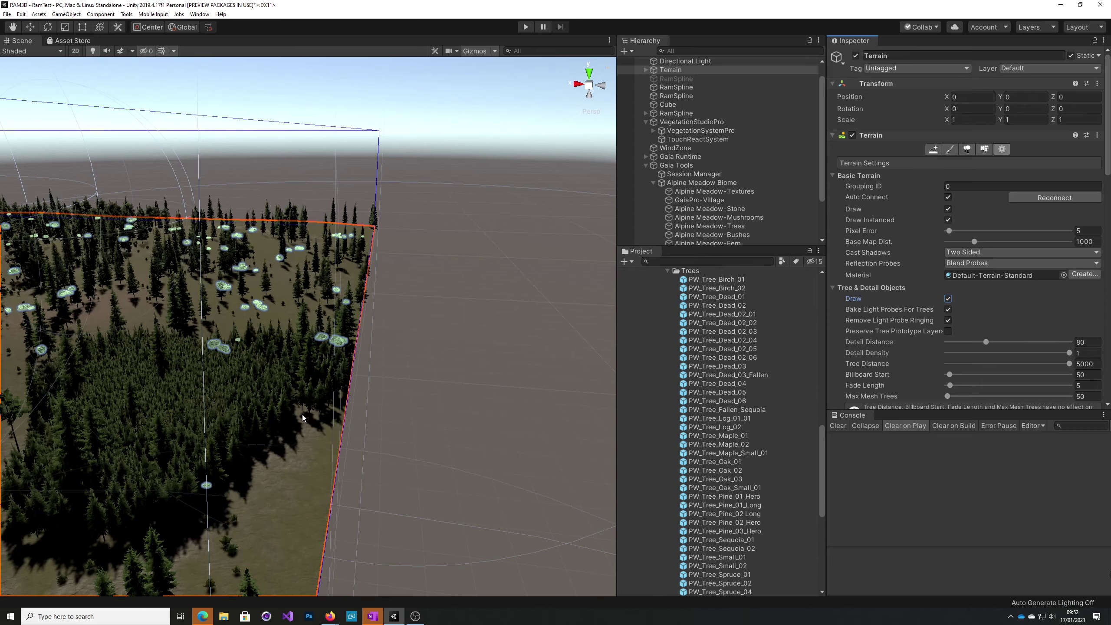
pyautogui.moveTo(440, 466); pyautogui.dragTo(455, 442, button='right')
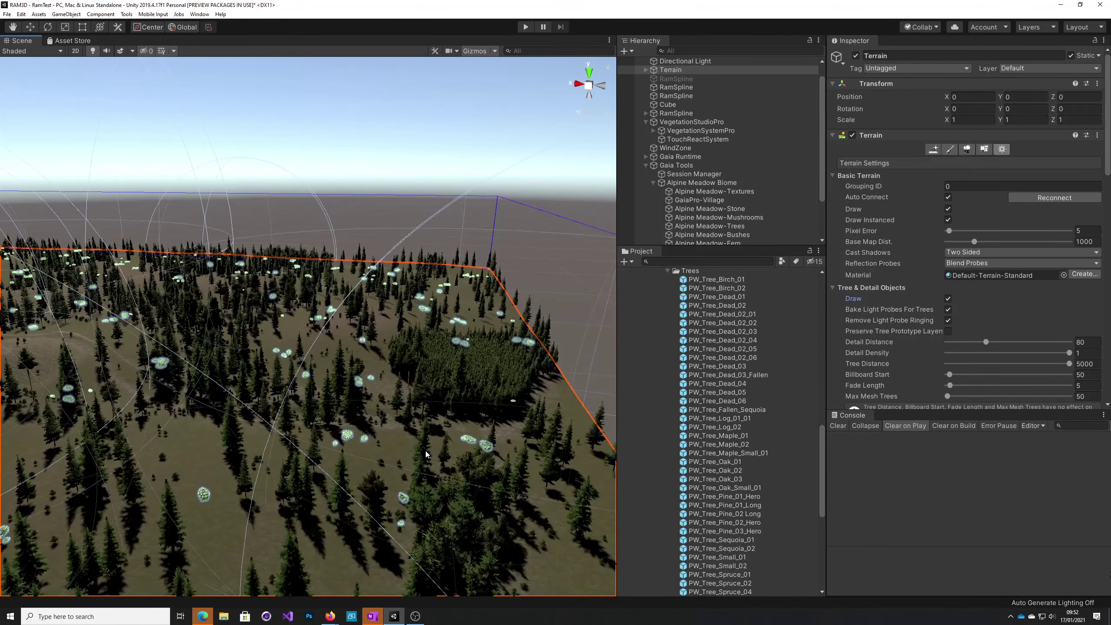
pyautogui.click(709, 227)
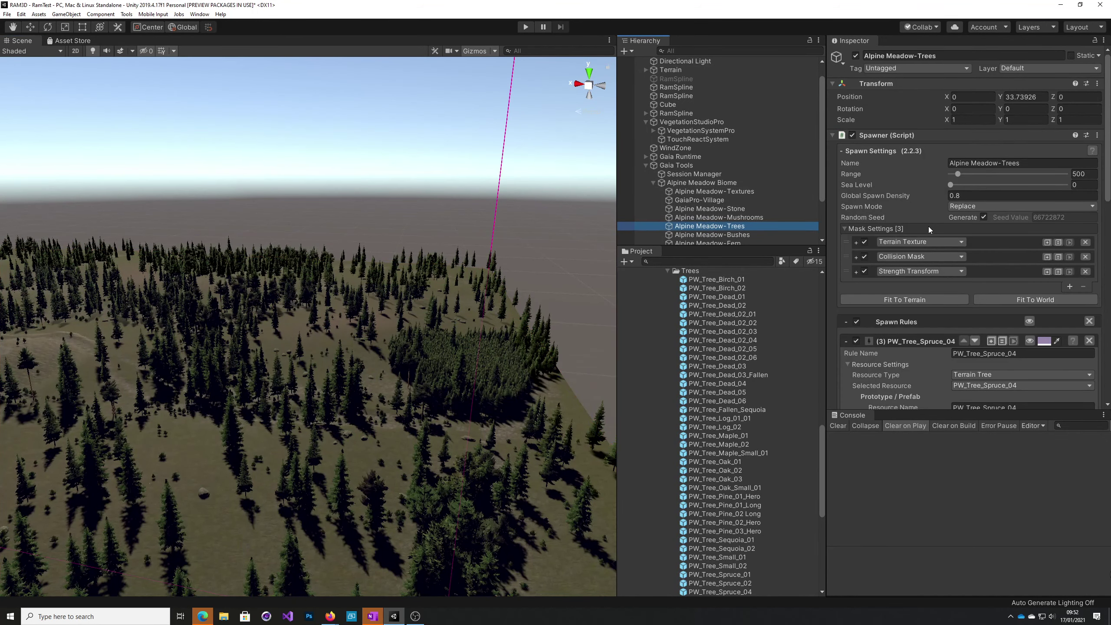
# Hide the purple tree spawn preview from the terrain and look over the forest.
pyautogui.scroll(-3, 928, 230)
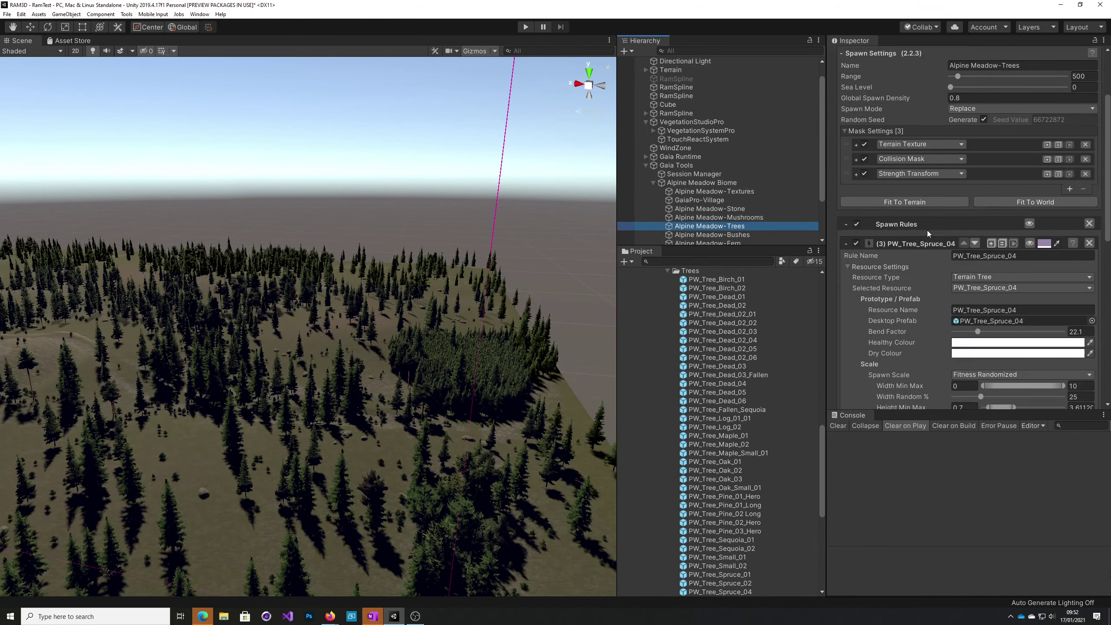
pyautogui.click(1029, 244)
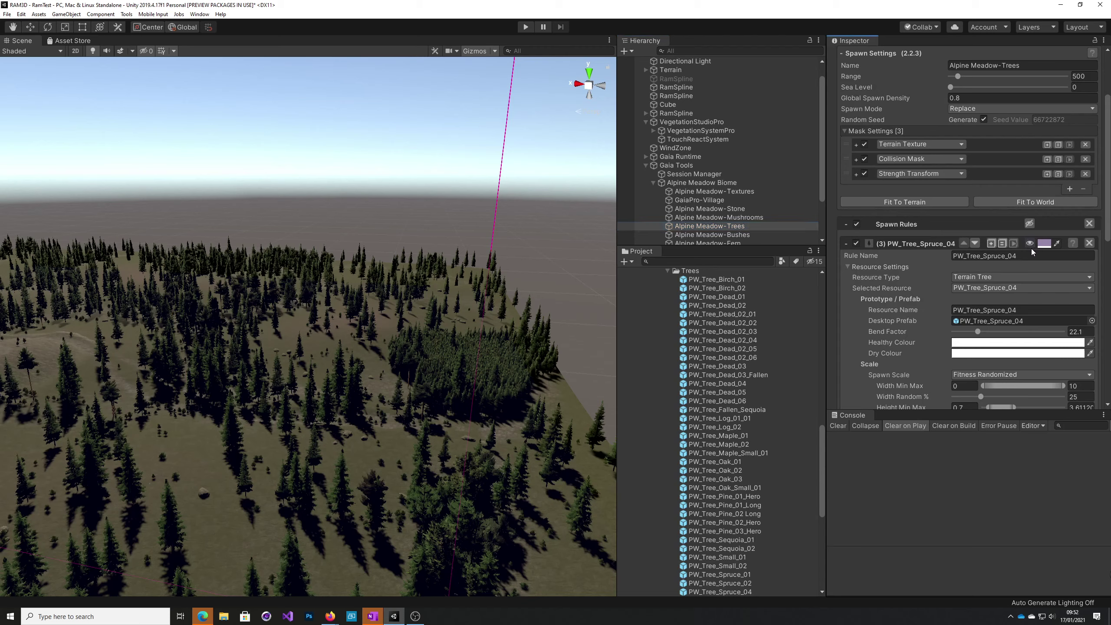
pyautogui.click(1031, 244)
pyautogui.keyDown('alt'); pyautogui.moveTo(580, 372); pyautogui.dragTo(394, 394); pyautogui.keyUp('alt')
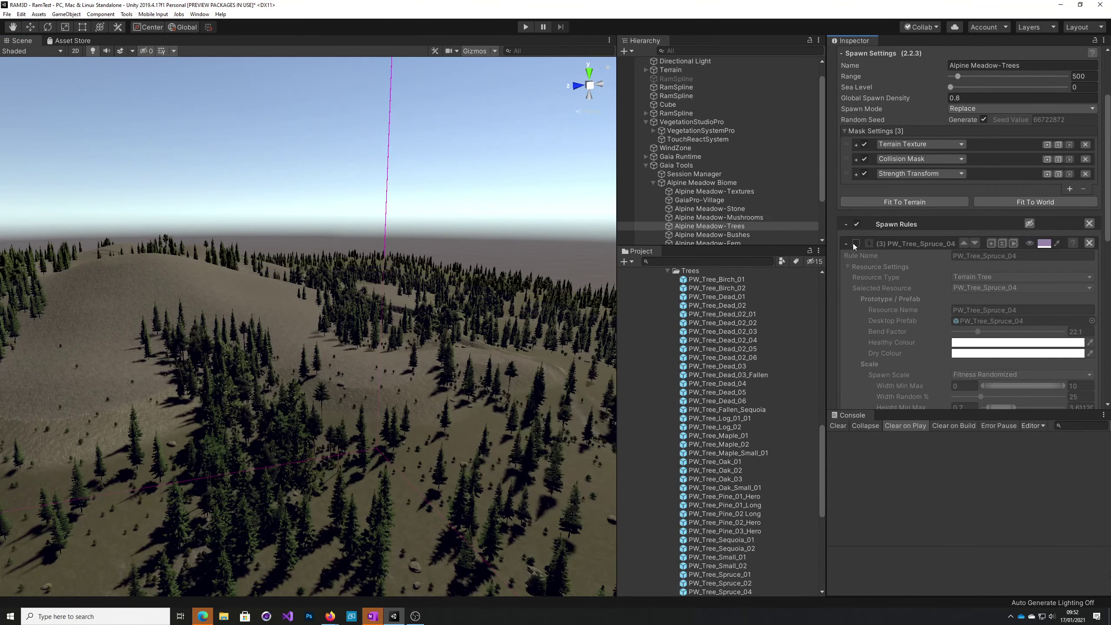
# Select Alpine Meadow-Textures, then the GaiaPro-Village spawner with its four Small Farm rules.
pyautogui.click(721, 192)
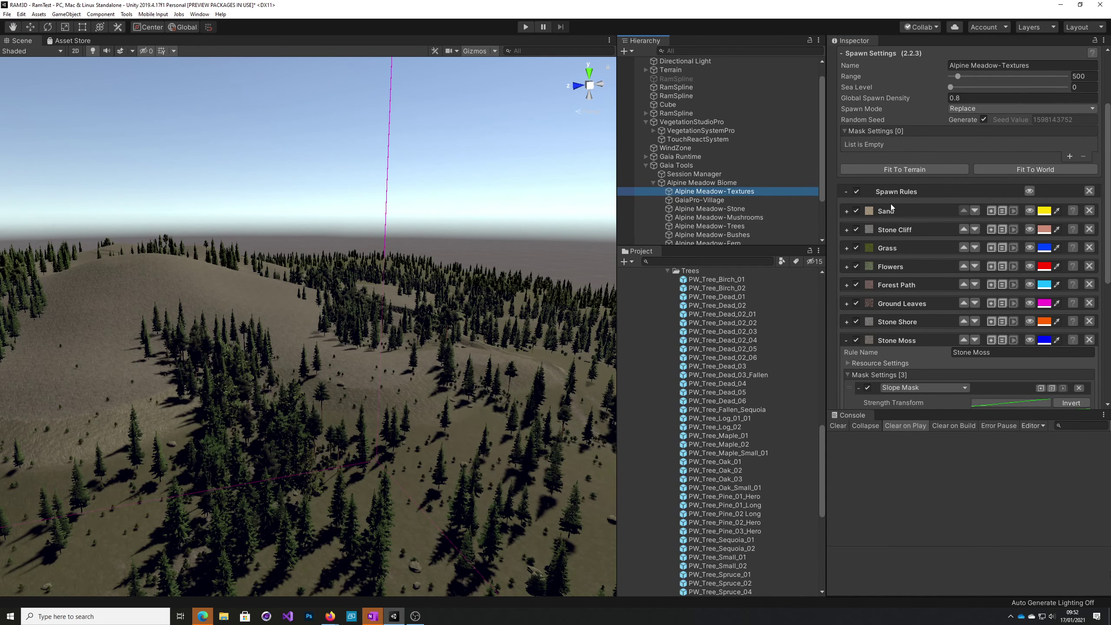
pyautogui.scroll(-5, 941, 221)
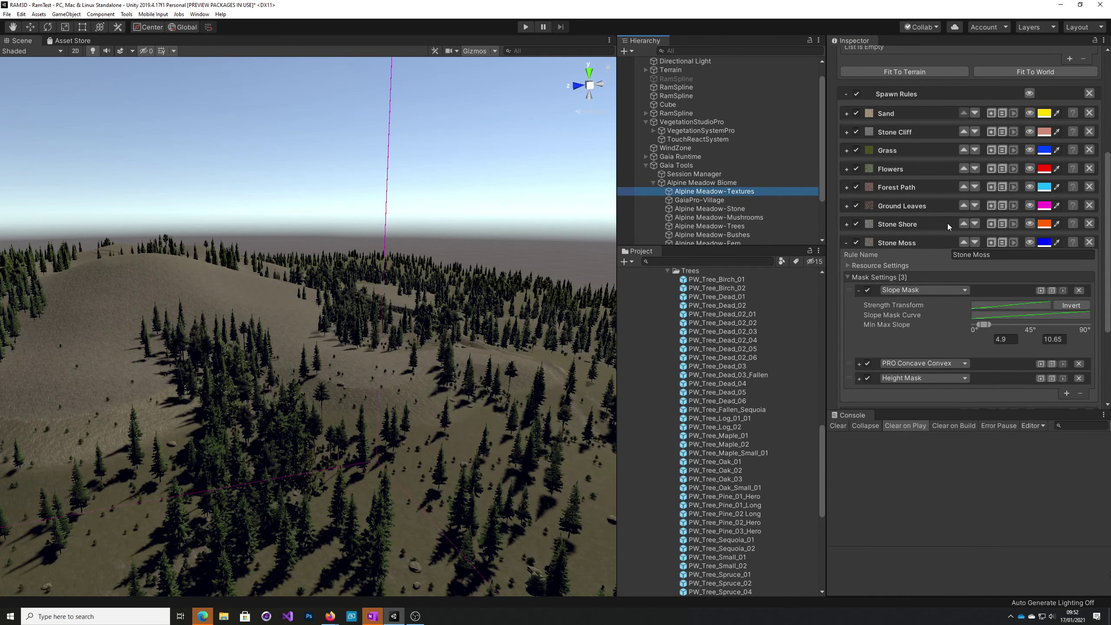
pyautogui.click(681, 199)
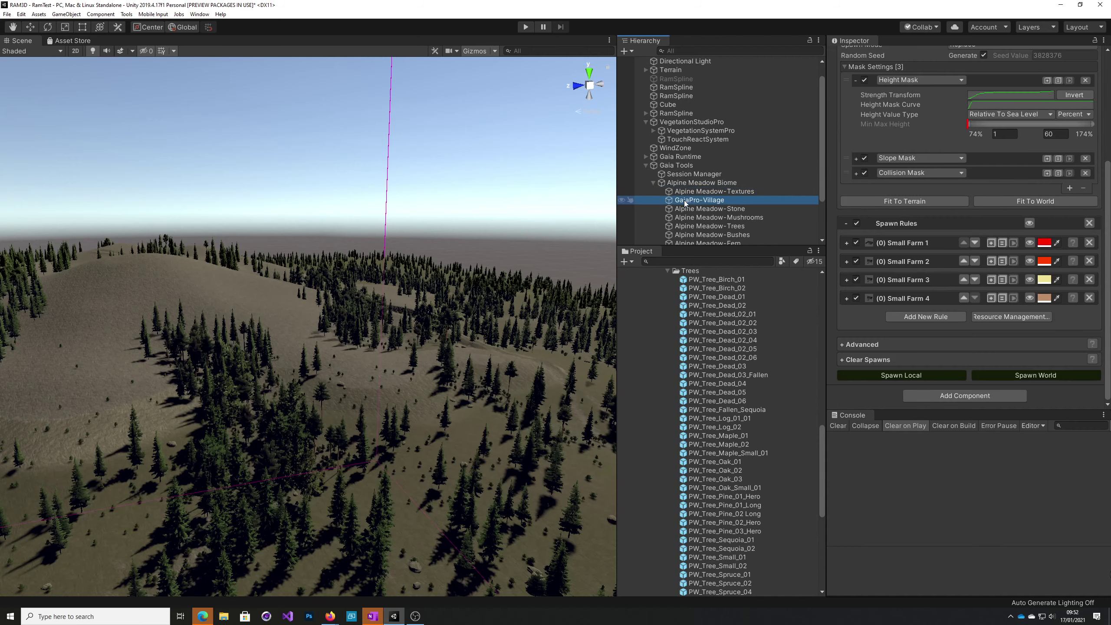
# Spawn 30 Small Farm 1 and 29 Small Farm 2 locally, inspect the hills, then select Alpine Meadow-Stone.
pyautogui.click(895, 375)
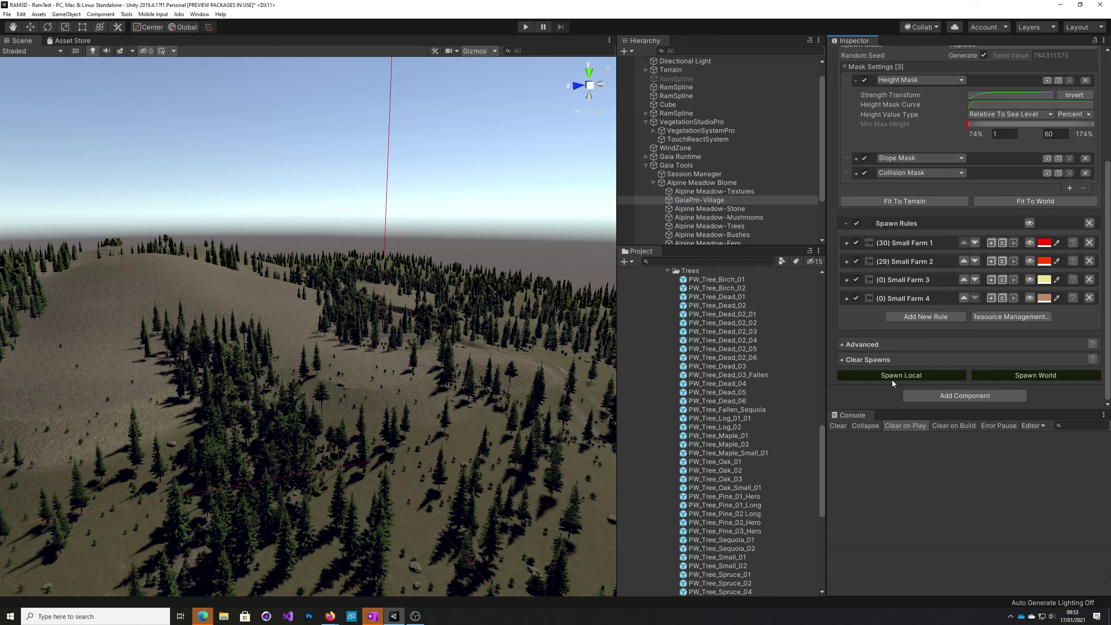
pyautogui.moveTo(530, 399); pyautogui.dragTo(717, 422, button='right')
pyautogui.moveTo(525, 421); pyautogui.dragTo(297, 426, button='right')
pyautogui.moveTo(1096, 426); pyautogui.dragTo(740, 405, button='right')
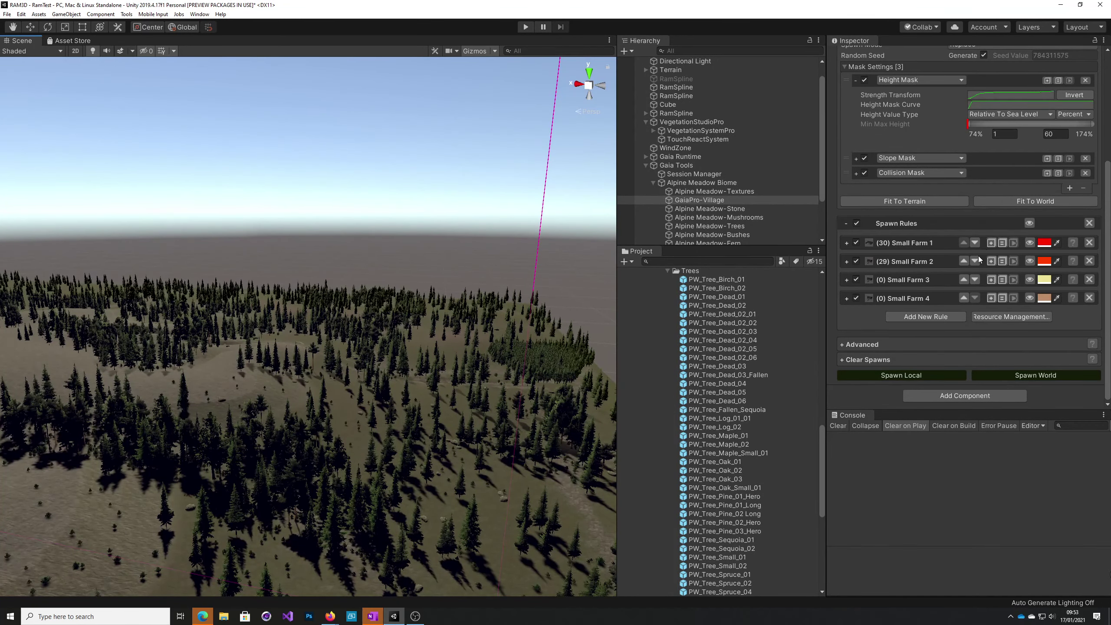
pyautogui.click(726, 210)
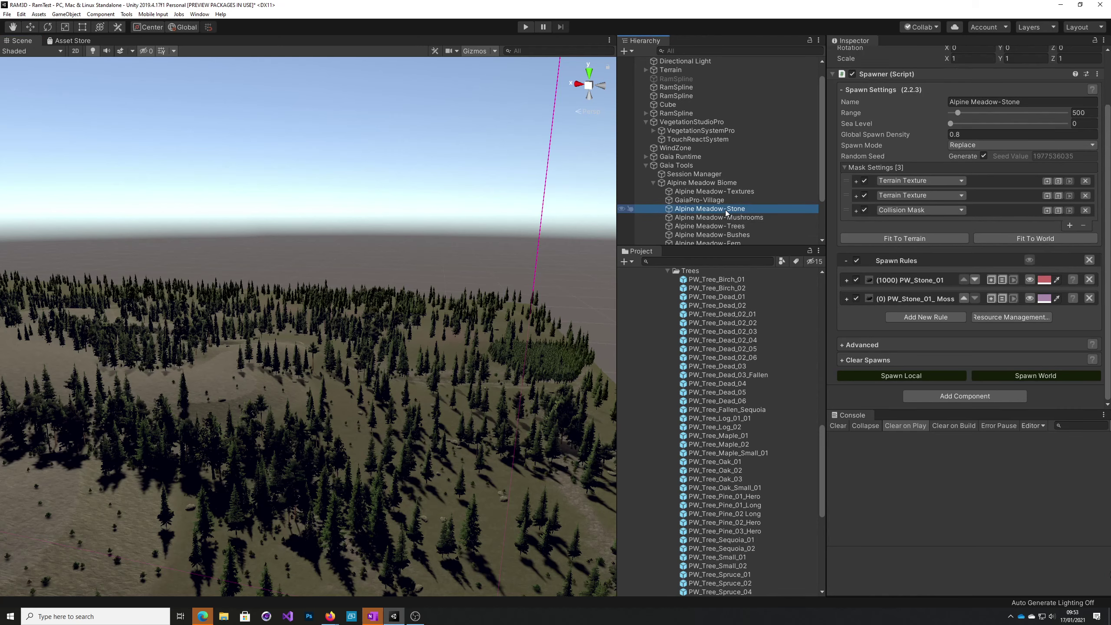
# Spawn the Alpine Meadow-Bushes berry bushes locally, then select the Alpine Meadow-Fern spawner.
pyautogui.scroll(-3, 764, 230)
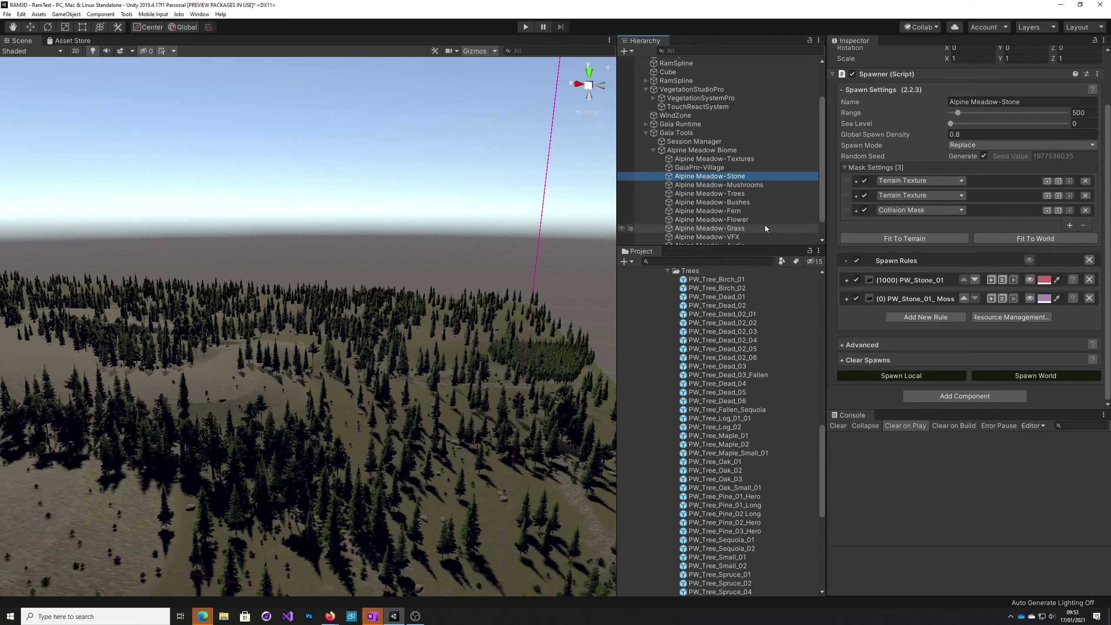
pyautogui.click(742, 203)
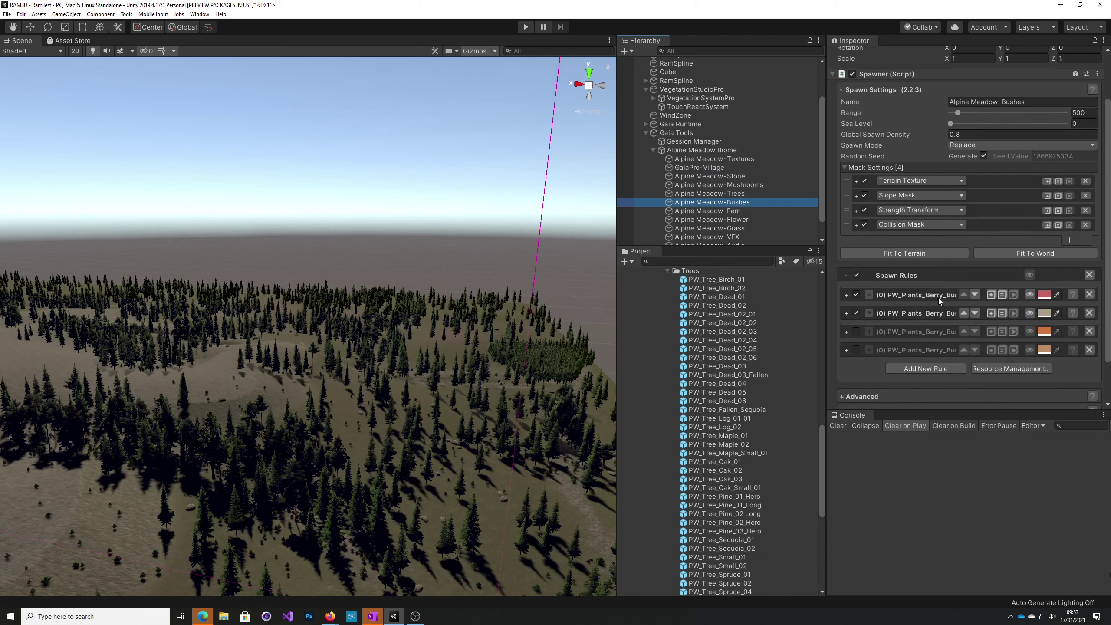
pyautogui.scroll(-3, 938, 300)
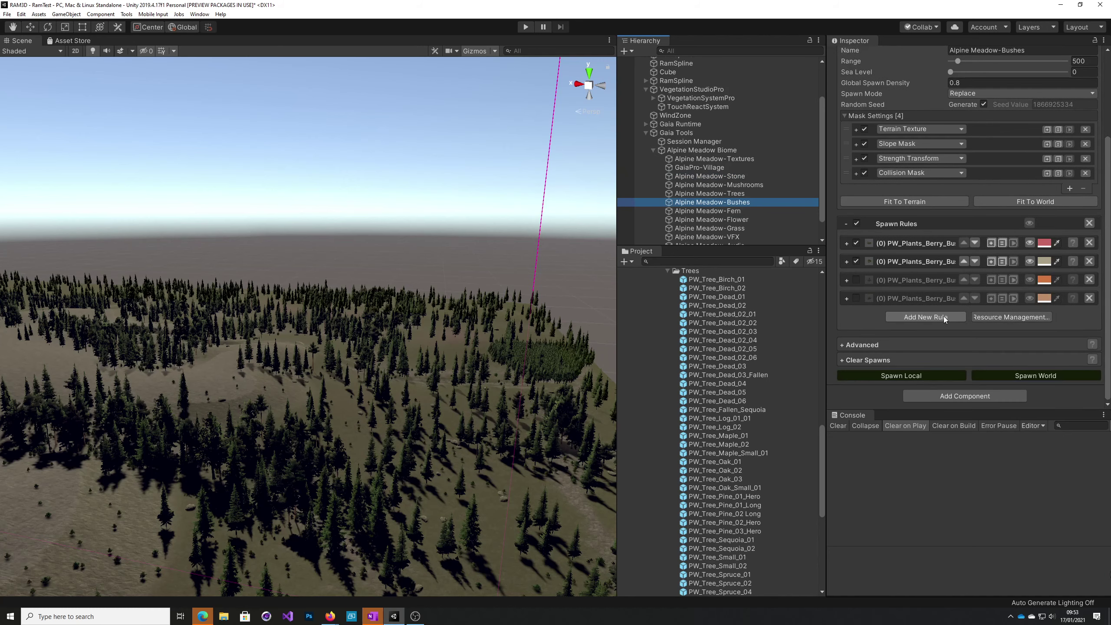
pyautogui.click(901, 375)
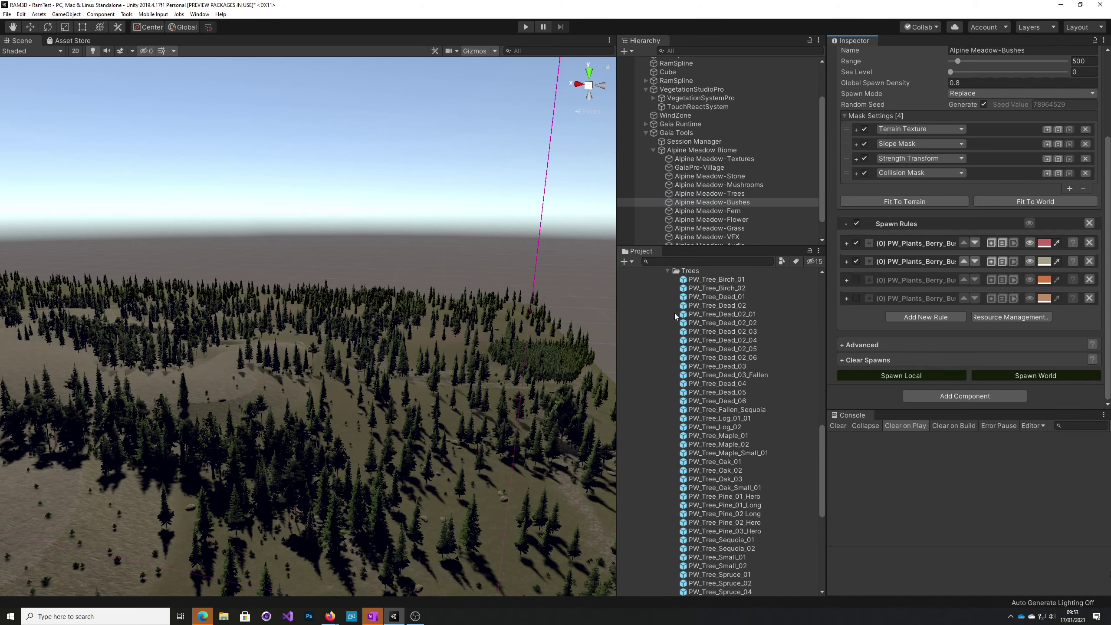
pyautogui.keyDown('alt'); pyautogui.moveTo(599, 364); pyautogui.dragTo(516, 397); pyautogui.keyUp('alt')
pyautogui.click(728, 212)
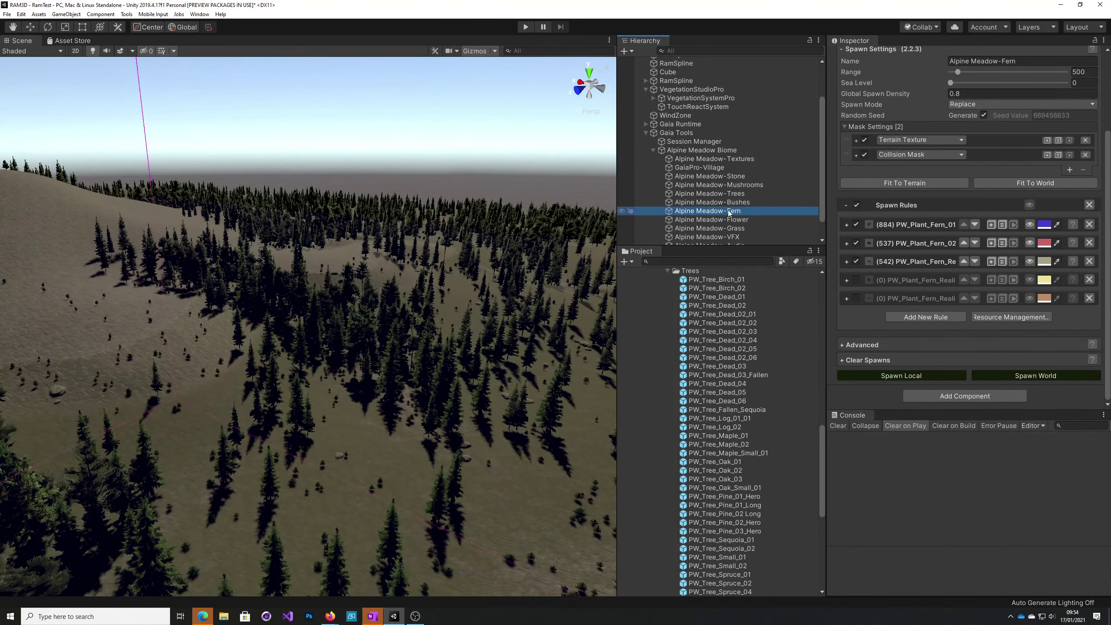
# Preview the fern rules' placement on the hillside, then turn those spawn previews off.
pyautogui.click(1031, 225)
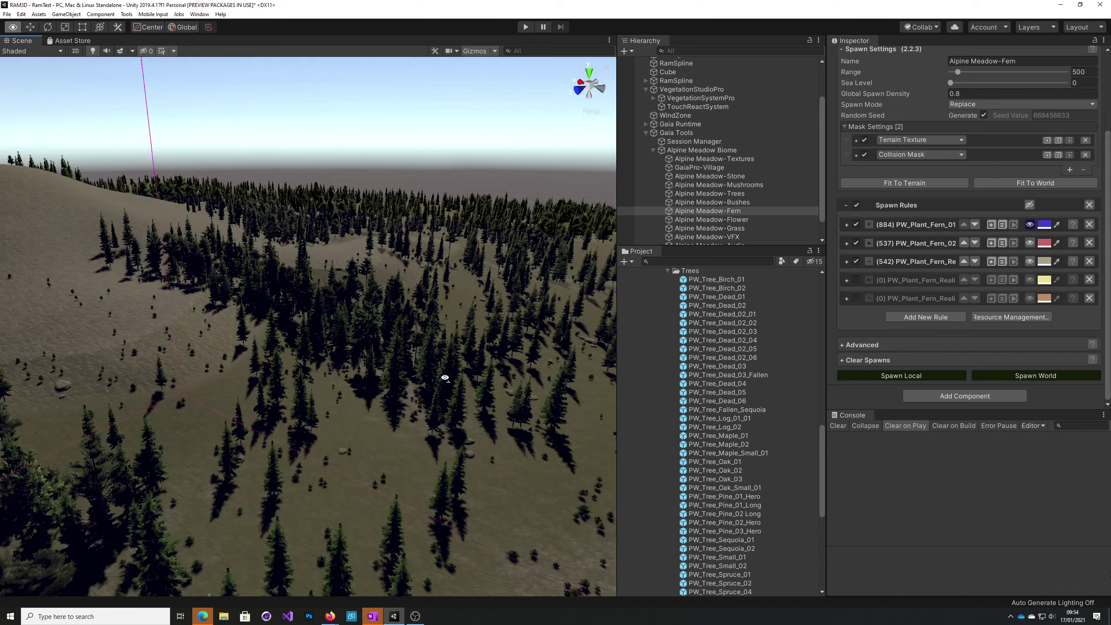
pyautogui.keyDown('alt'); pyautogui.moveTo(441, 378); pyautogui.dragTo(520, 410); pyautogui.keyUp('alt')
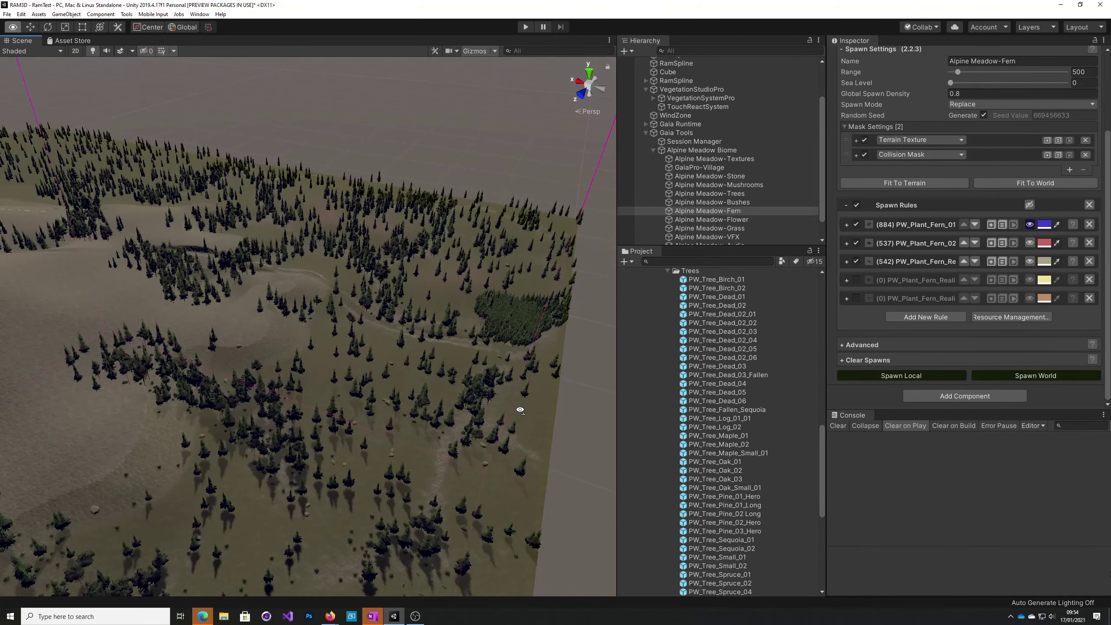
pyautogui.scroll(5, 519, 413)
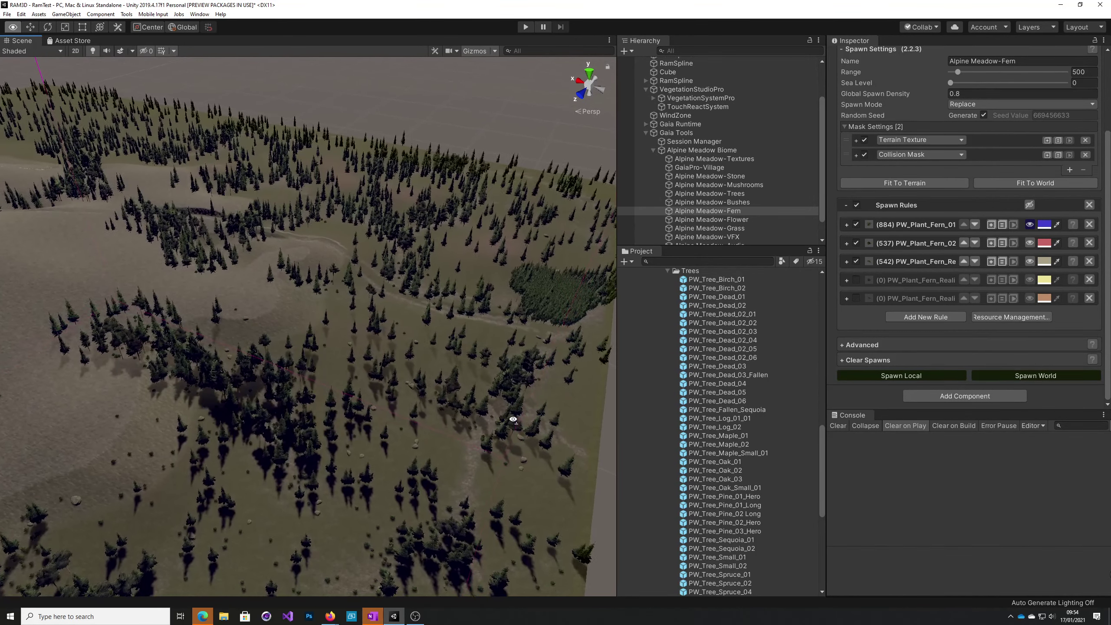
pyautogui.scroll(1, 513, 419)
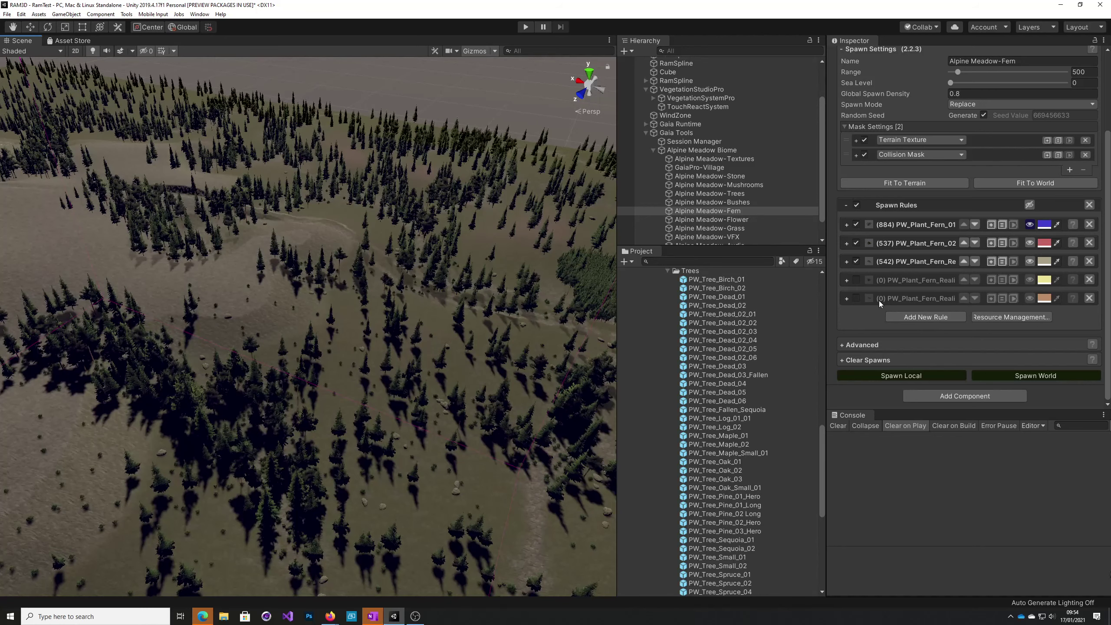
pyautogui.click(1032, 224)
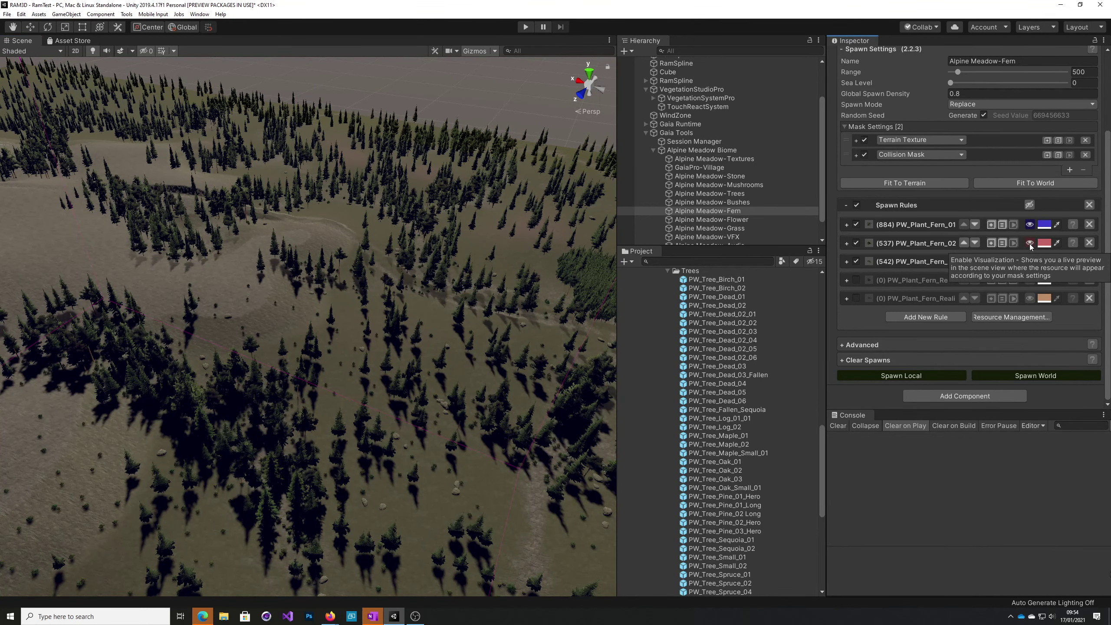
pyautogui.click(1031, 262)
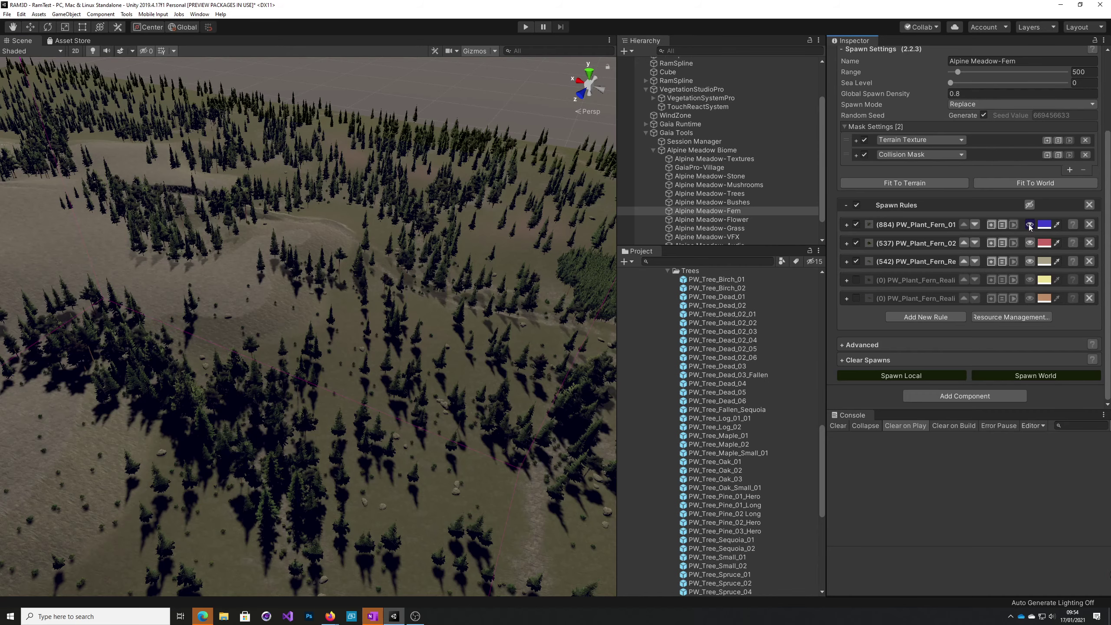
pyautogui.keyDown('alt'); pyautogui.moveTo(468, 321); pyautogui.dragTo(614, 344); pyautogui.keyUp('alt')
# Select Alpine Meadow-Fern and spawn the ferns on the local terrain area.
pyautogui.scroll(-2, 754, 210)
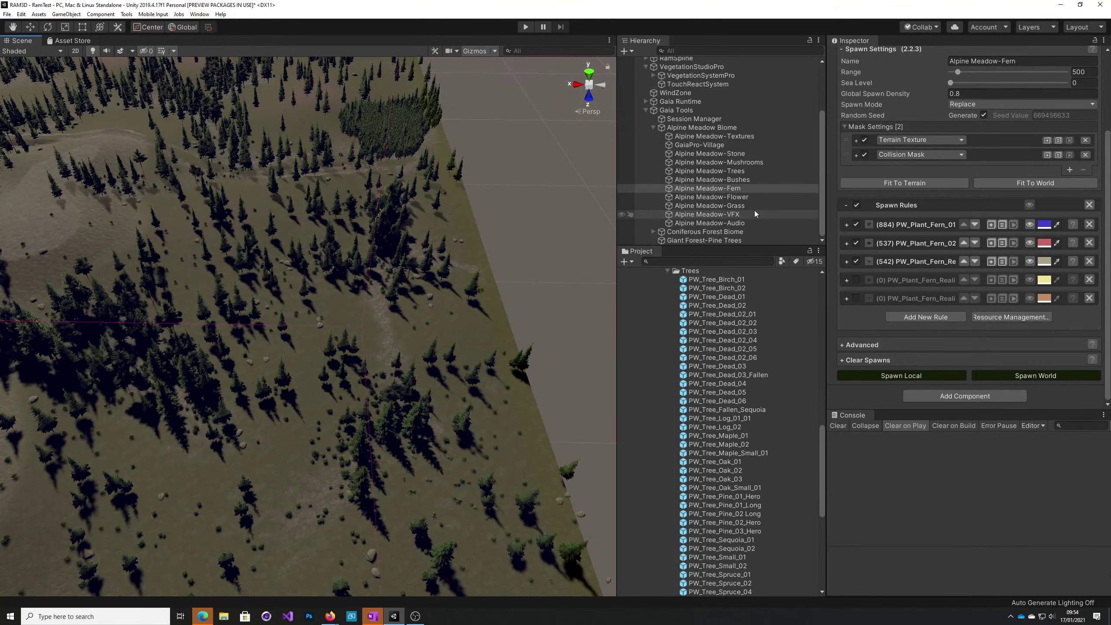
pyautogui.click(727, 189)
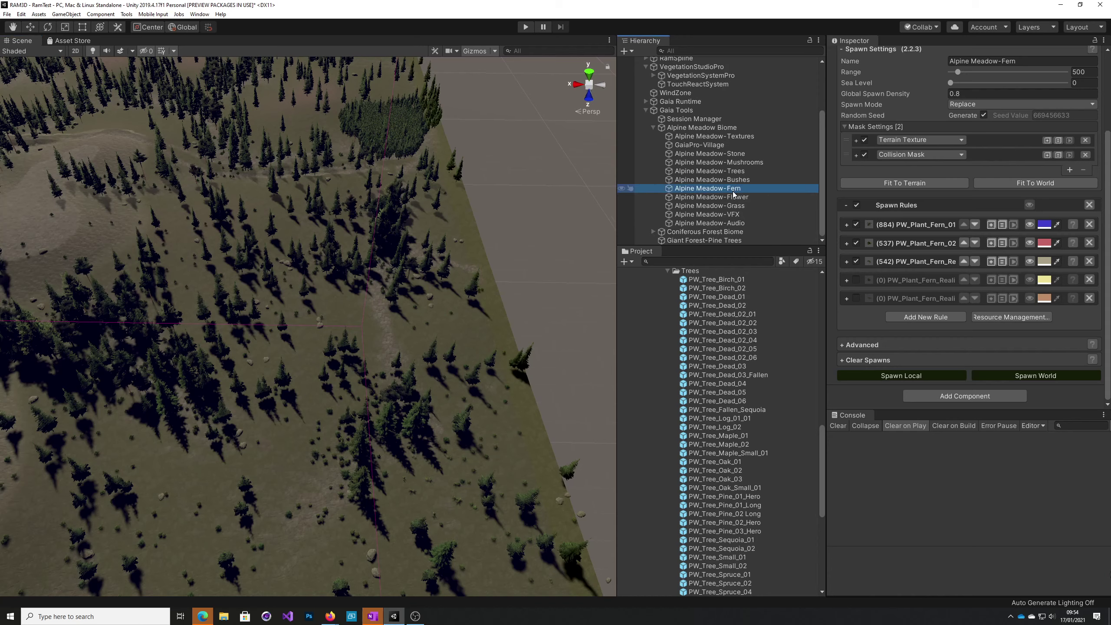
pyautogui.click(898, 376)
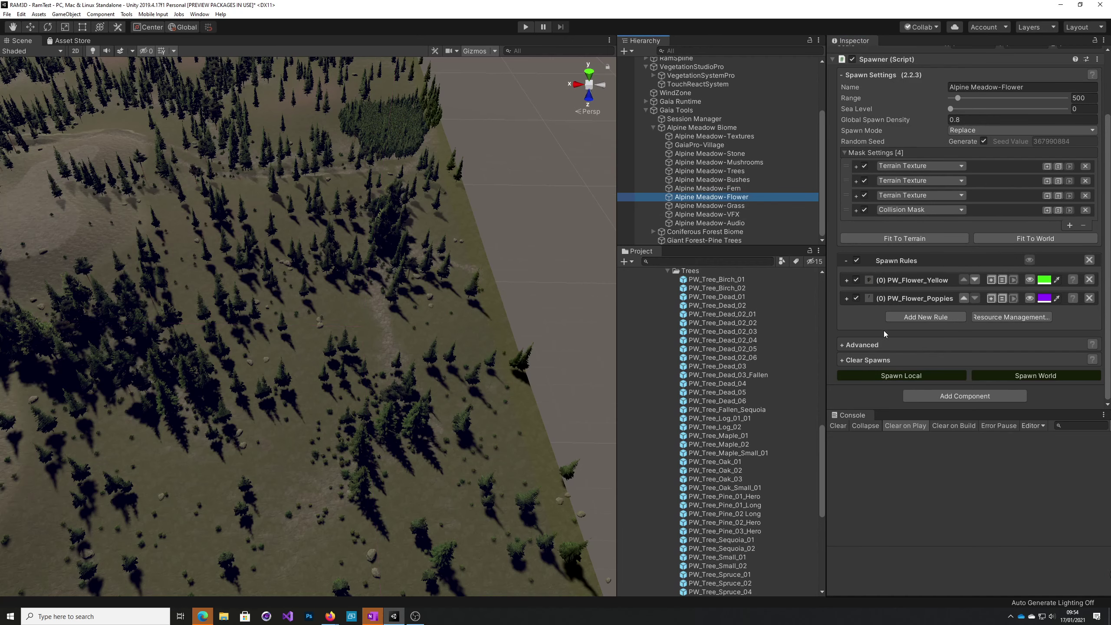
# Spawn the flowers and the grass locally, then select the Alpine Meadow-VFX spawner.
pyautogui.click(905, 376)
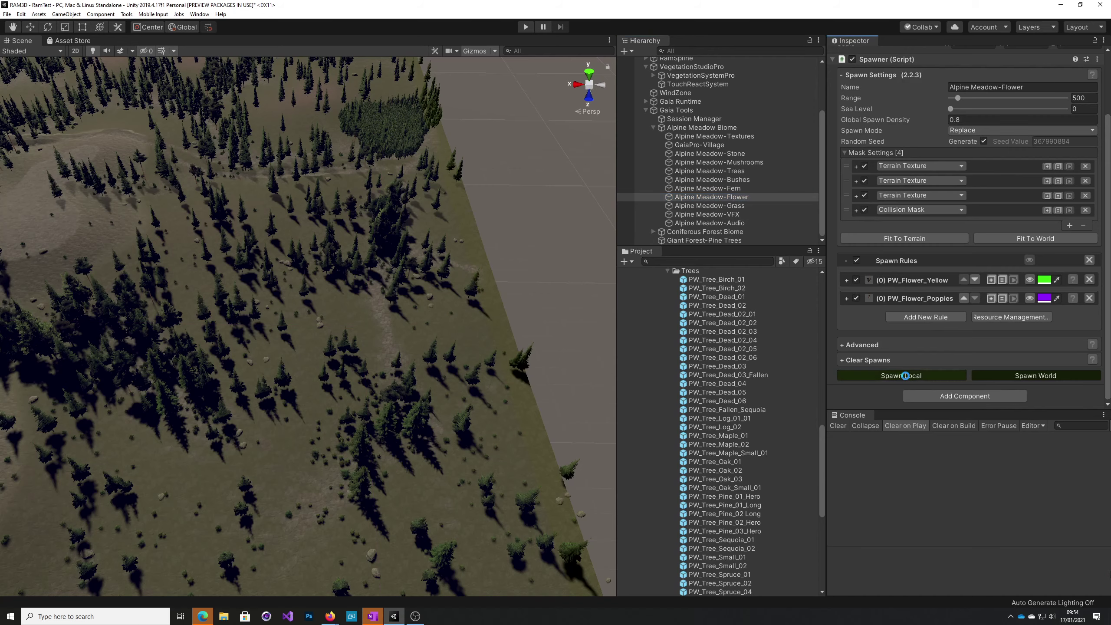
pyautogui.click(720, 205)
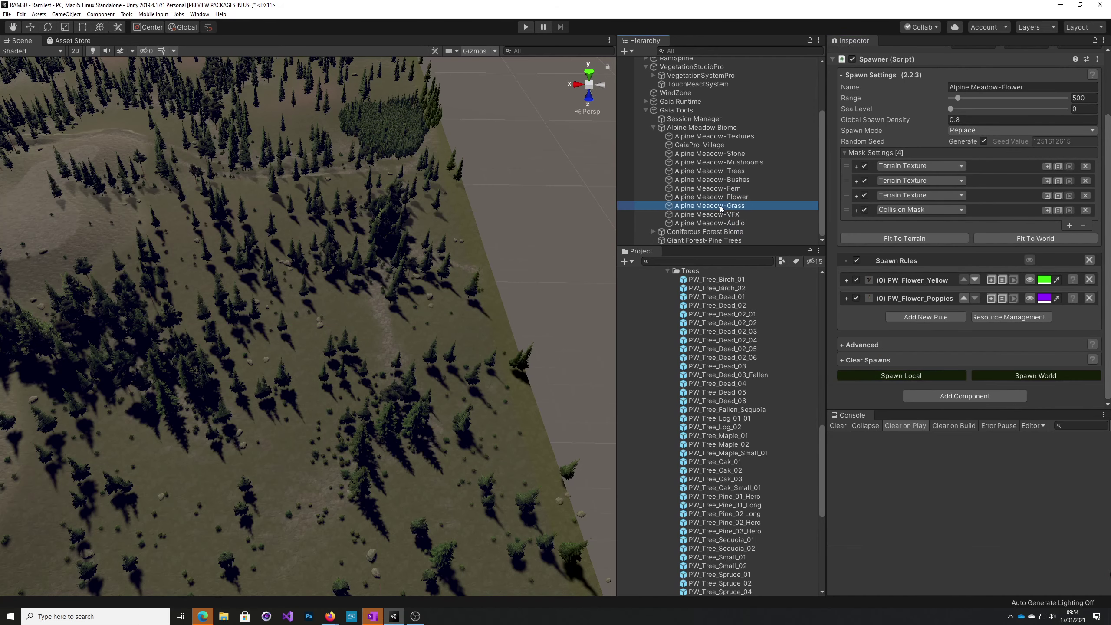
pyautogui.scroll(-5, 904, 355)
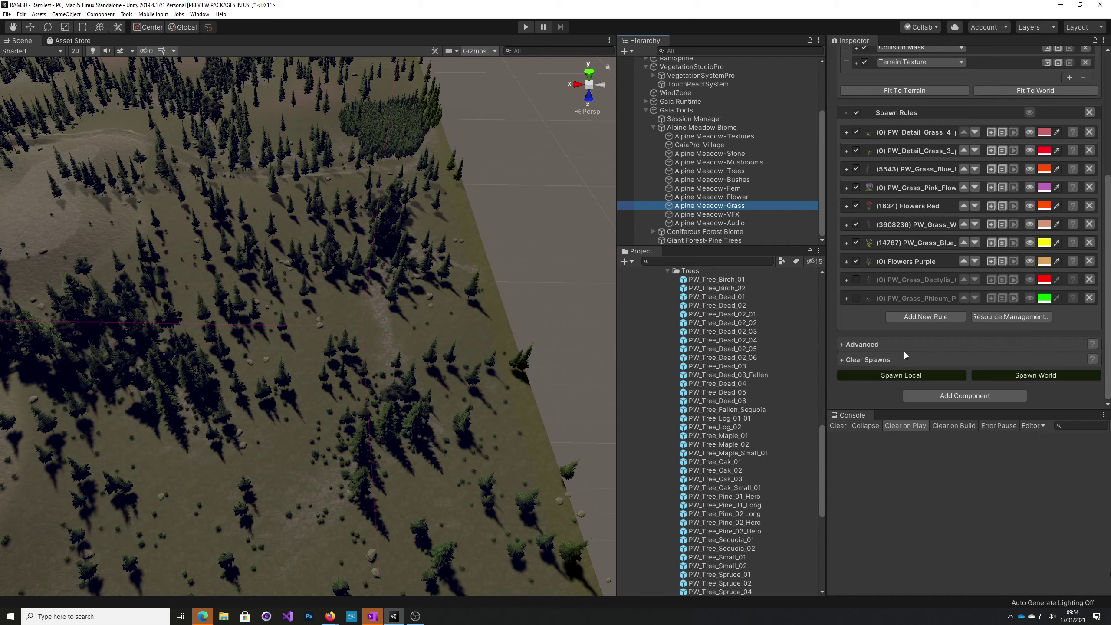
pyautogui.click(900, 376)
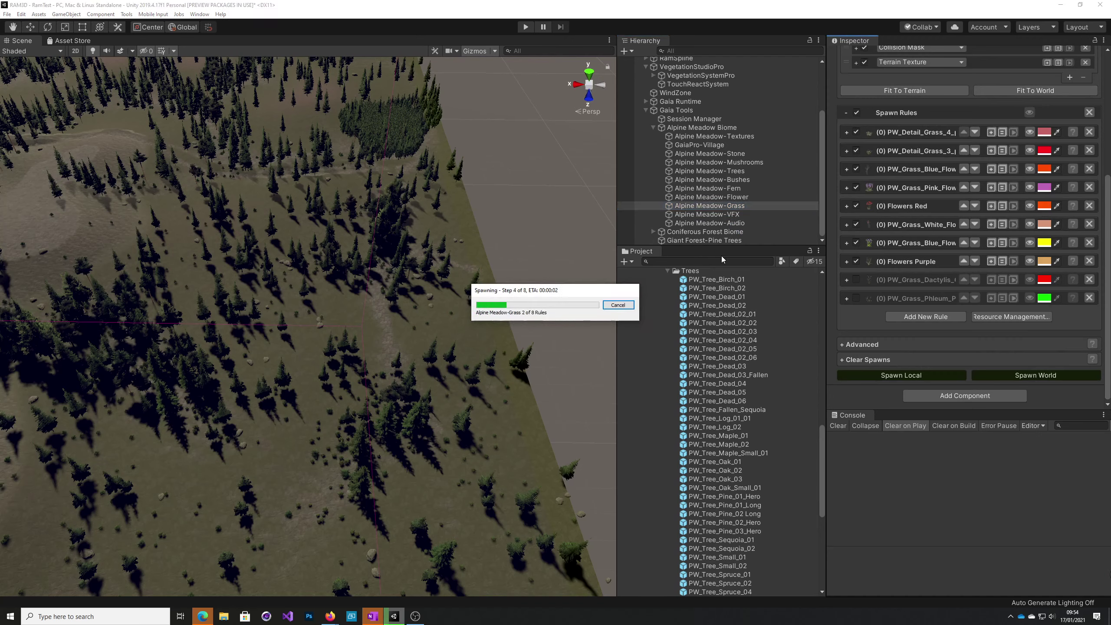
pyautogui.click(727, 214)
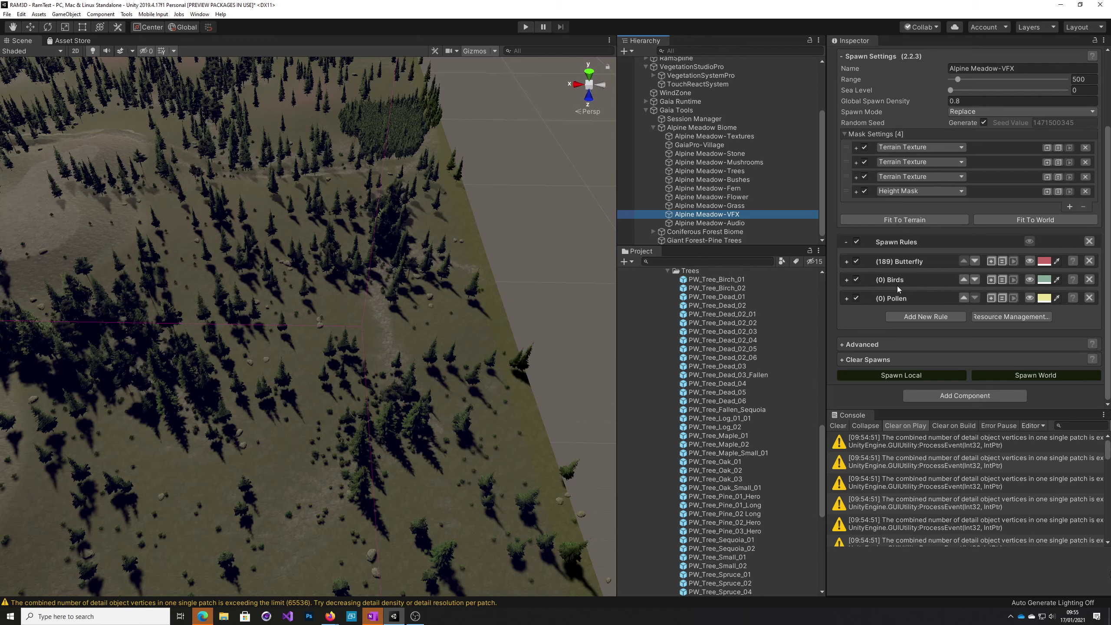
# Spawn butterflies and pollen locally, then review the Village, Stone, Mushrooms, Trees, Bushes and Fern spawners.
pyautogui.click(915, 374)
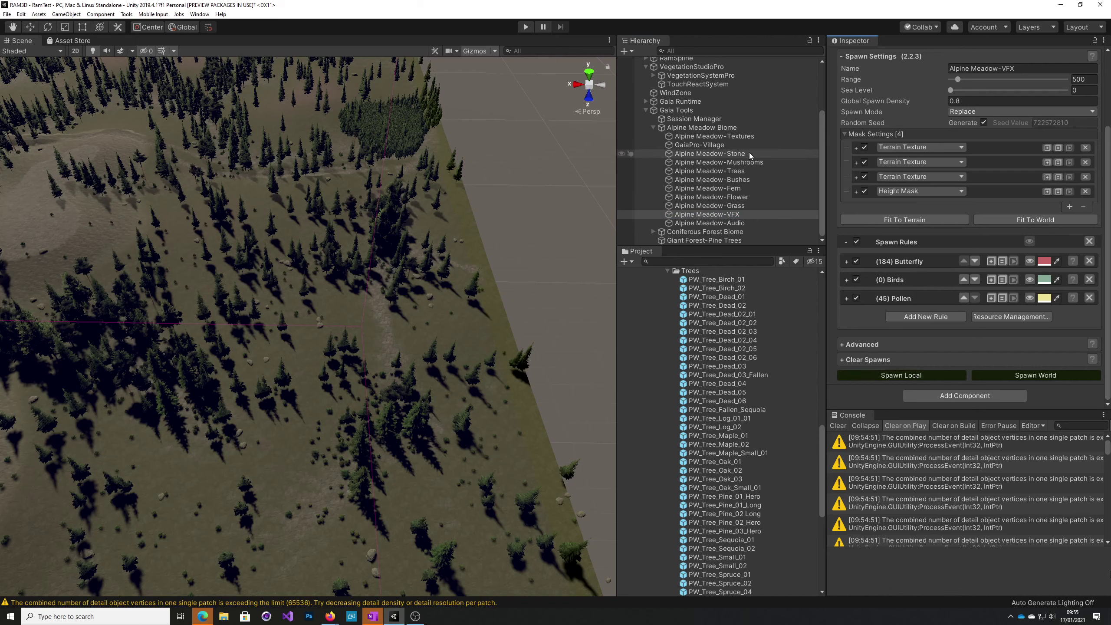
pyautogui.click(722, 145)
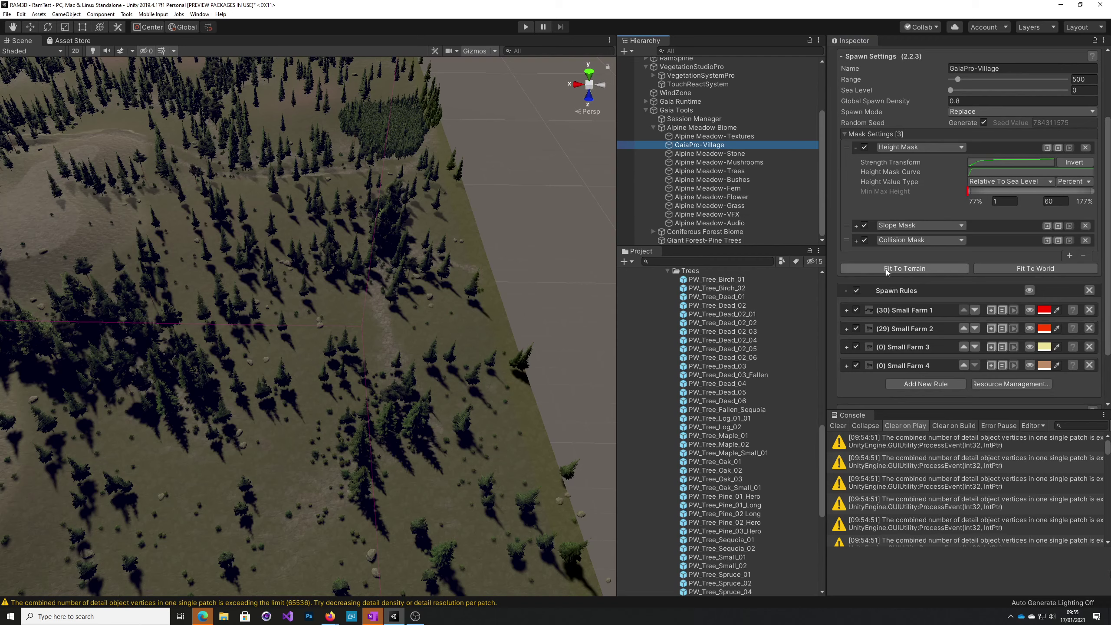
pyautogui.click(705, 154)
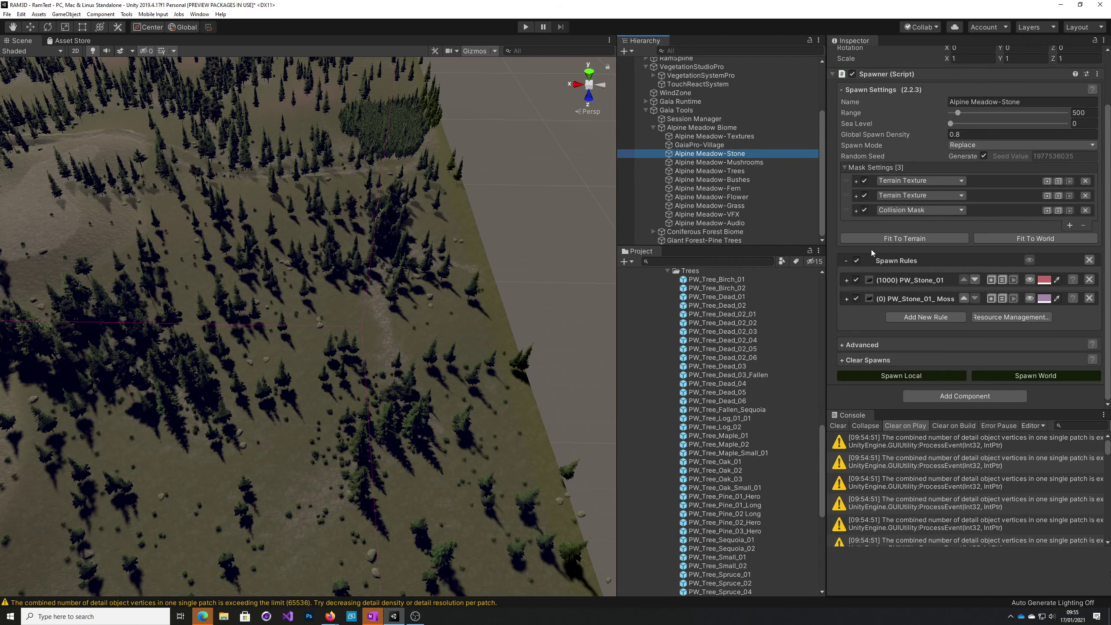
pyautogui.click(717, 162)
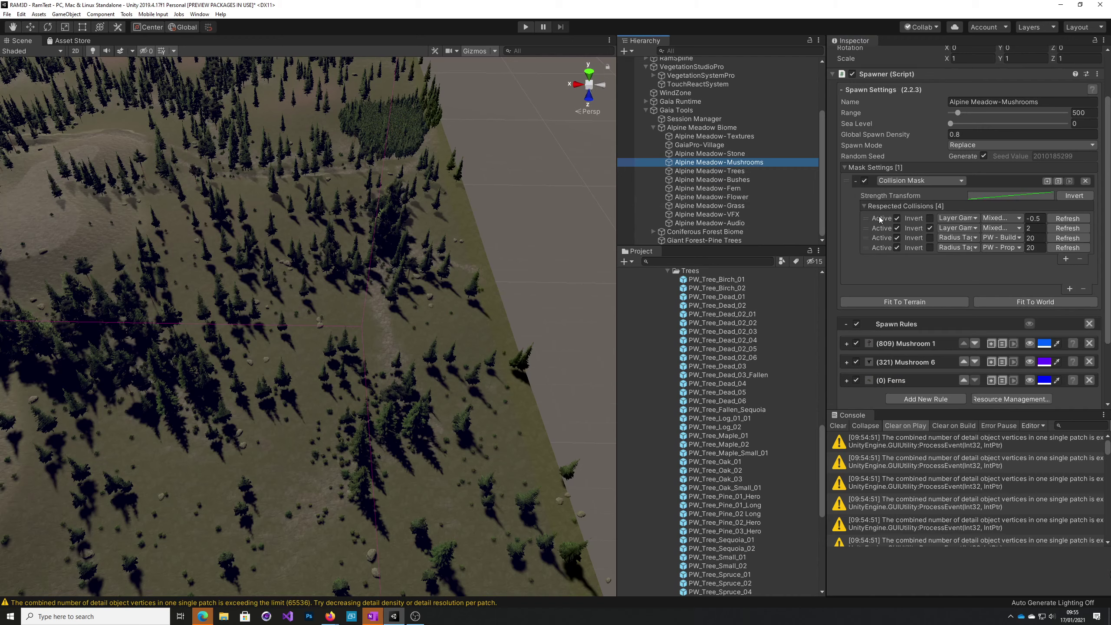
pyautogui.click(722, 171)
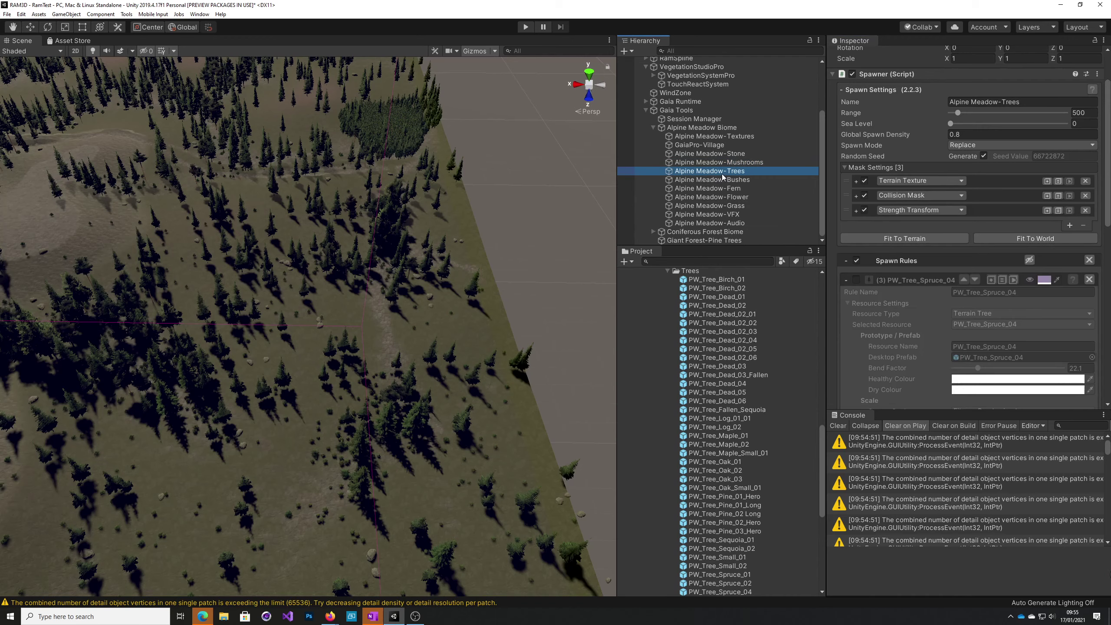
pyautogui.click(723, 177)
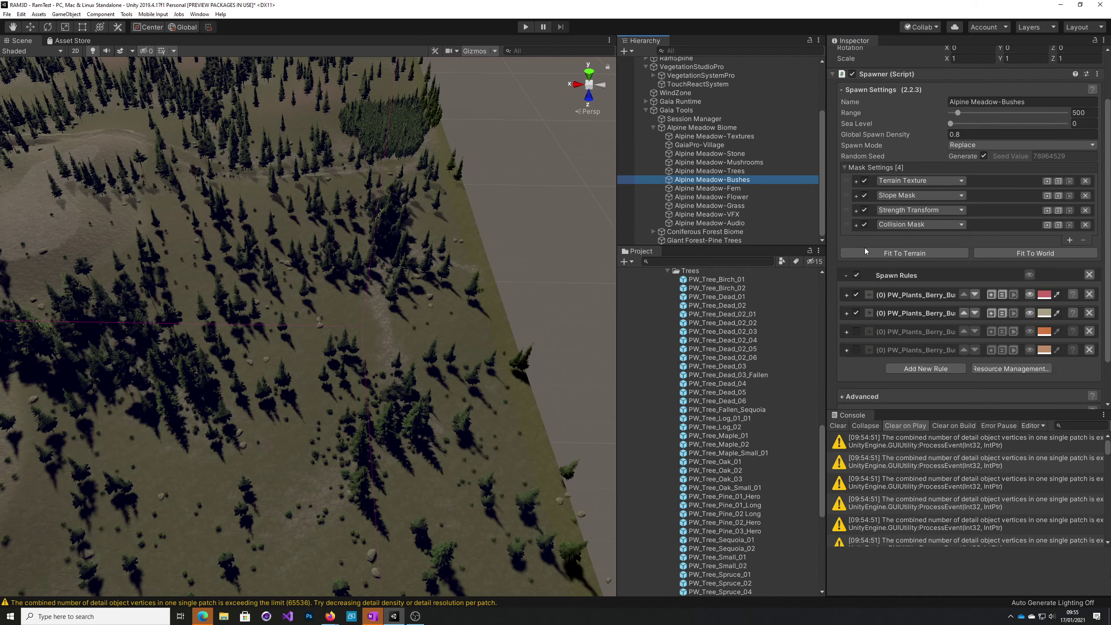
pyautogui.click(721, 189)
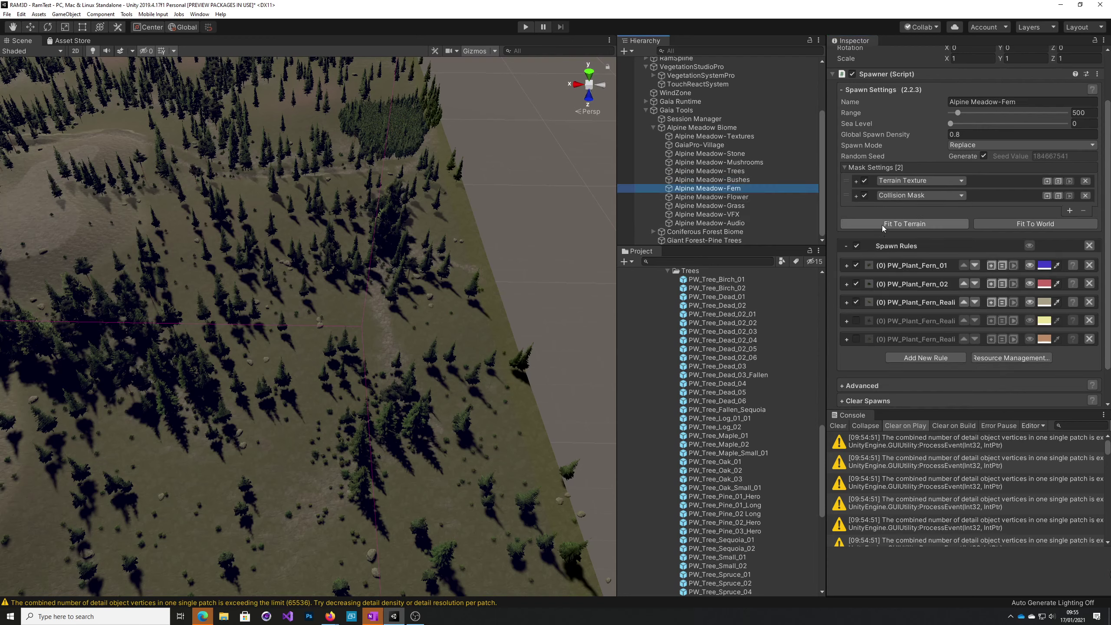
# Review the Flower, Grass, VFX, Audio, Textures and GaiaPro-Village spawners, ending on Alpine Meadow-Textures.
pyautogui.click(740, 198)
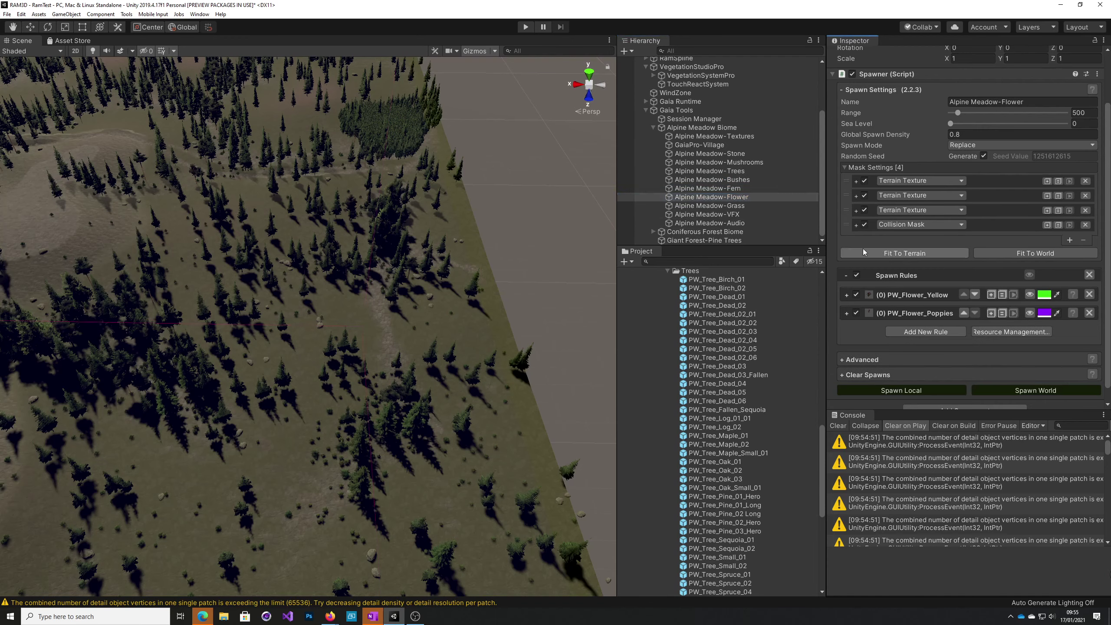
pyautogui.click(734, 206)
pyautogui.click(728, 215)
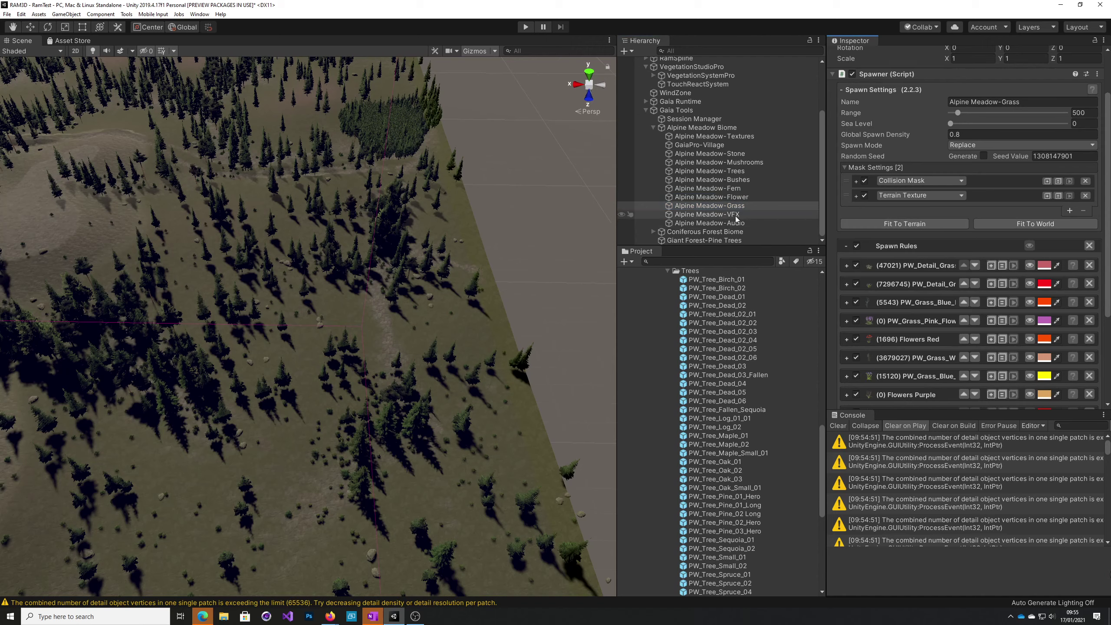
pyautogui.click(734, 223)
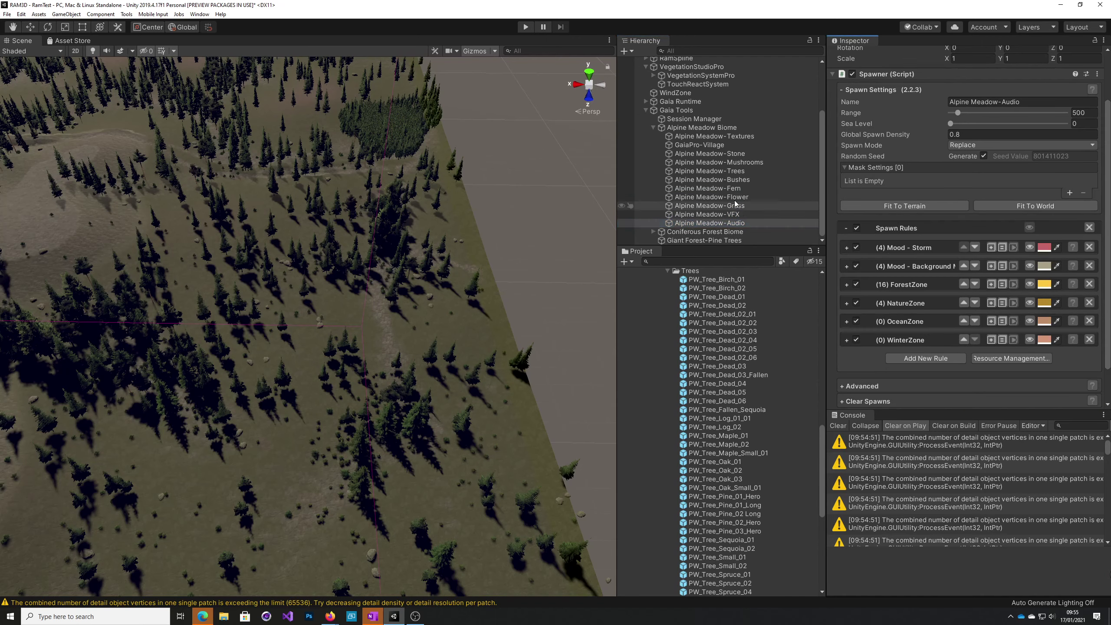
pyautogui.click(697, 138)
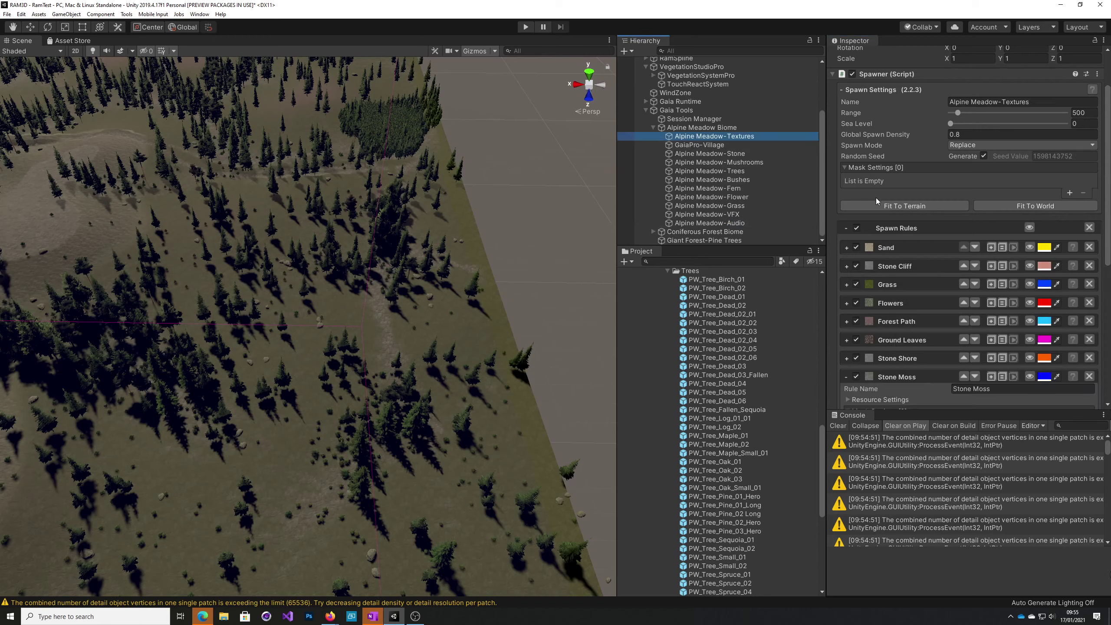
pyautogui.click(700, 145)
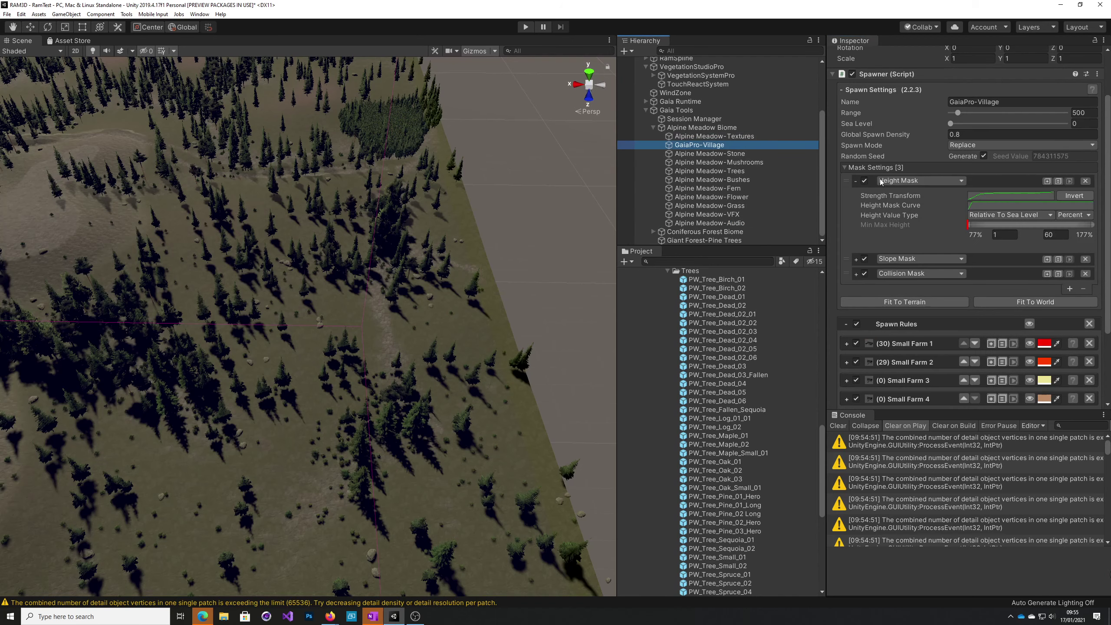
pyautogui.click(695, 136)
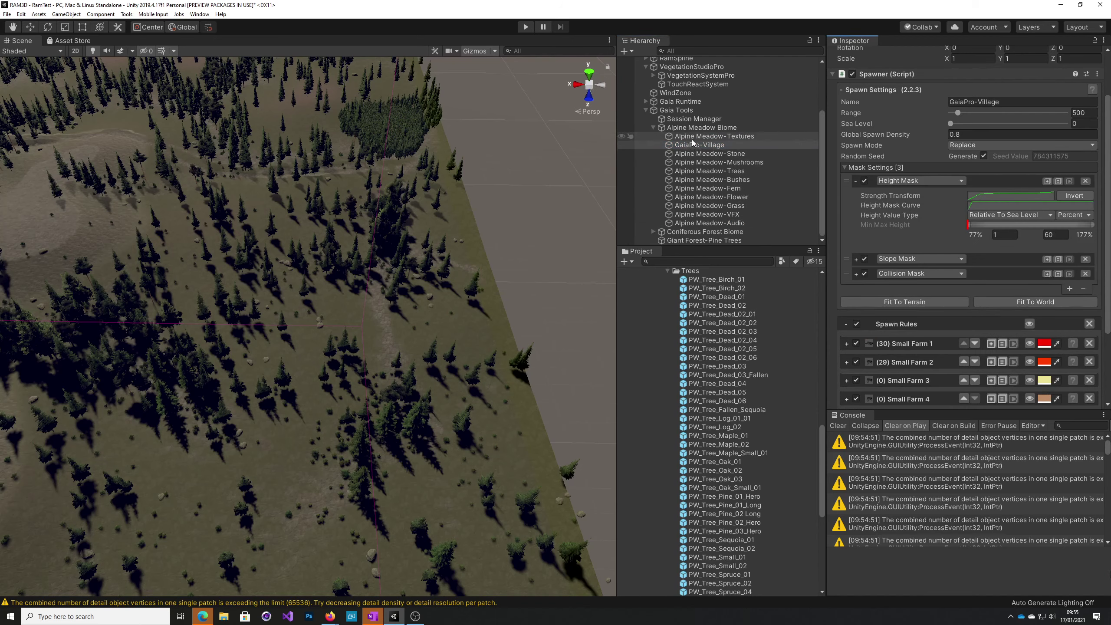
# Re-spawn Alpine Meadow-Textures and GaiaPro-Village locally, then select the Alpine Meadow Biome.
pyautogui.scroll(-6, 912, 236)
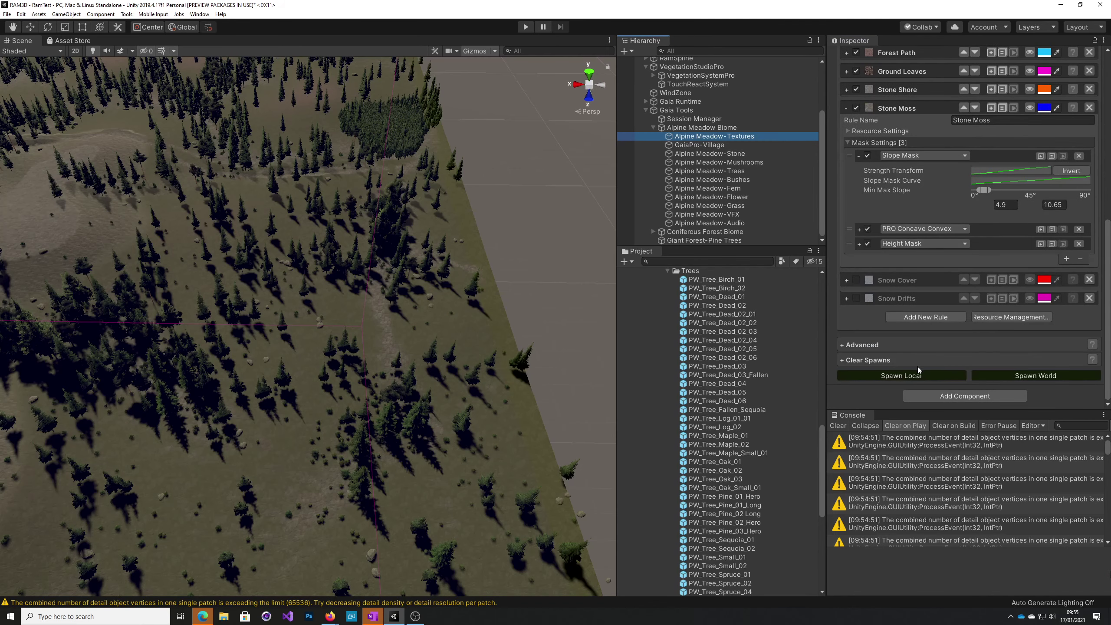
pyautogui.click(894, 376)
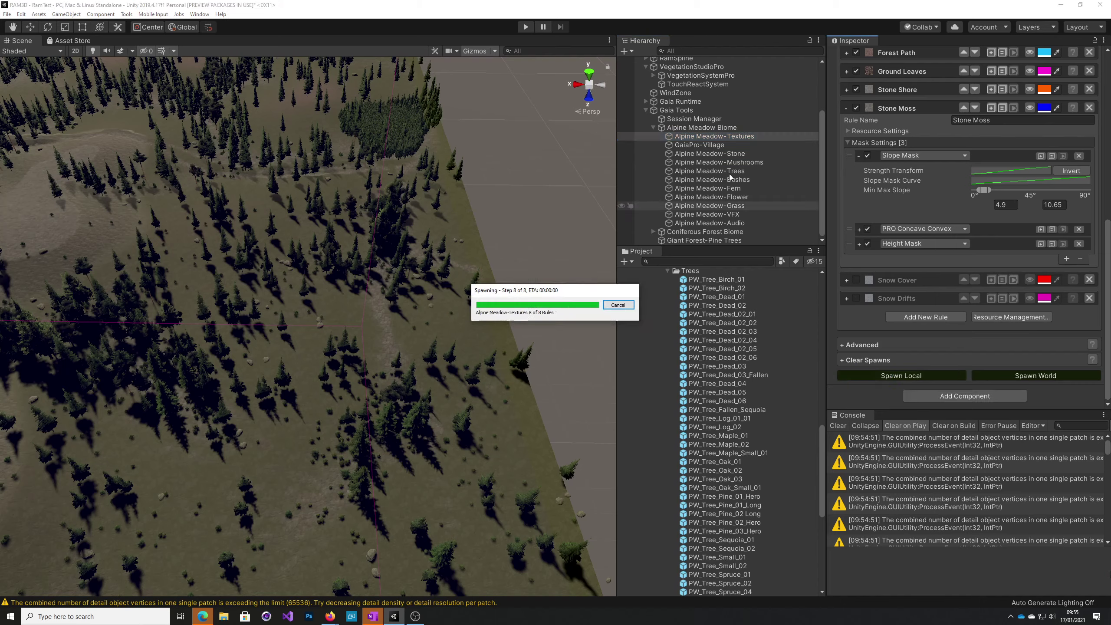
pyautogui.click(699, 145)
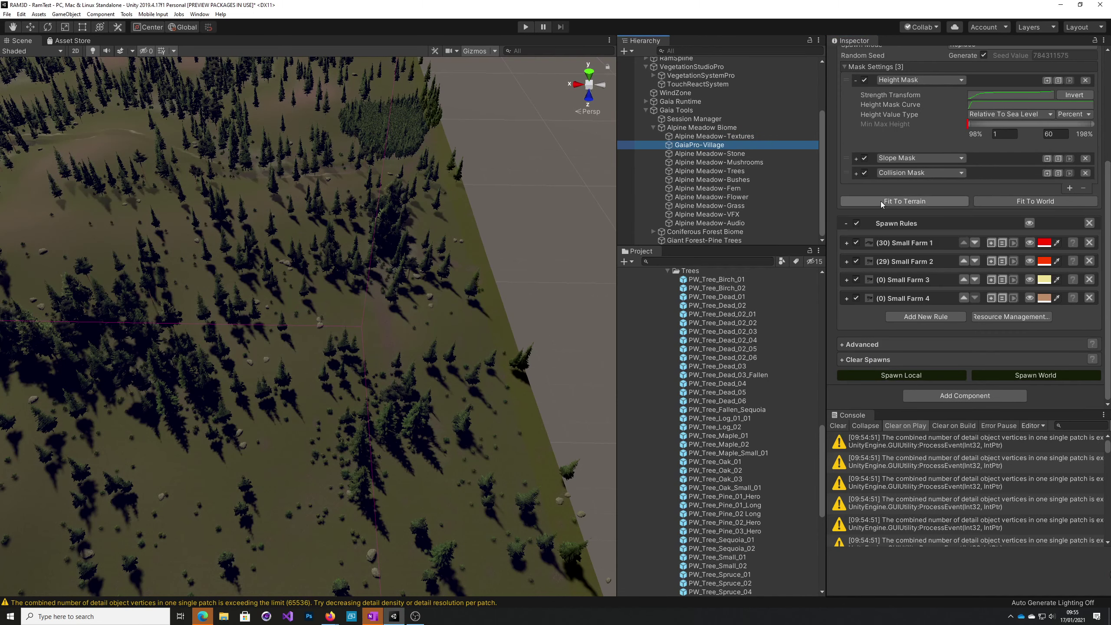
pyautogui.click(915, 378)
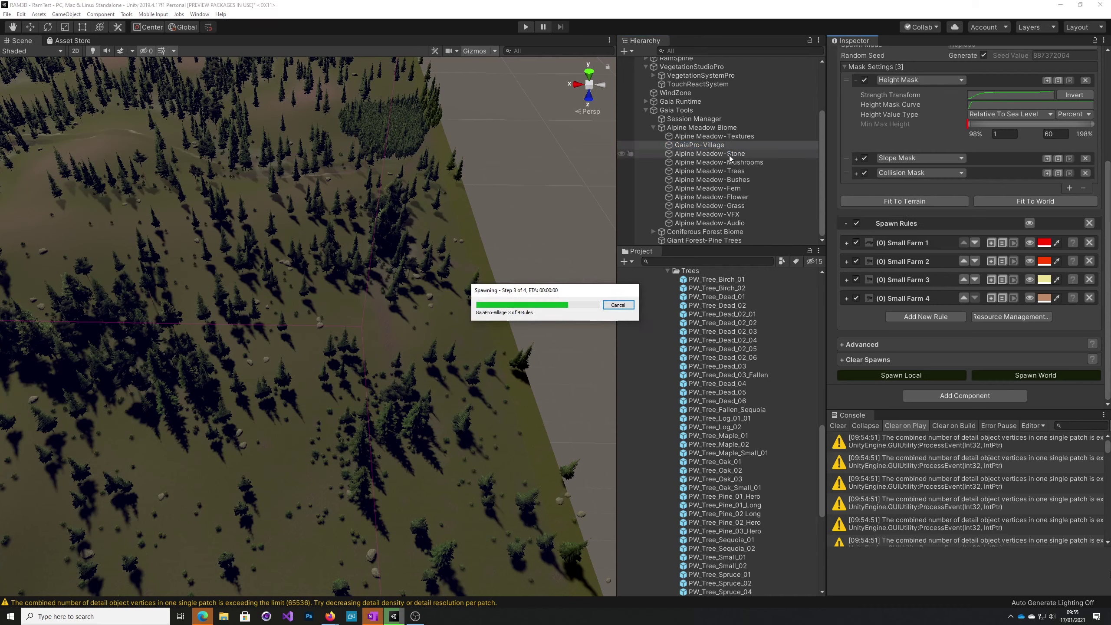
pyautogui.click(730, 156)
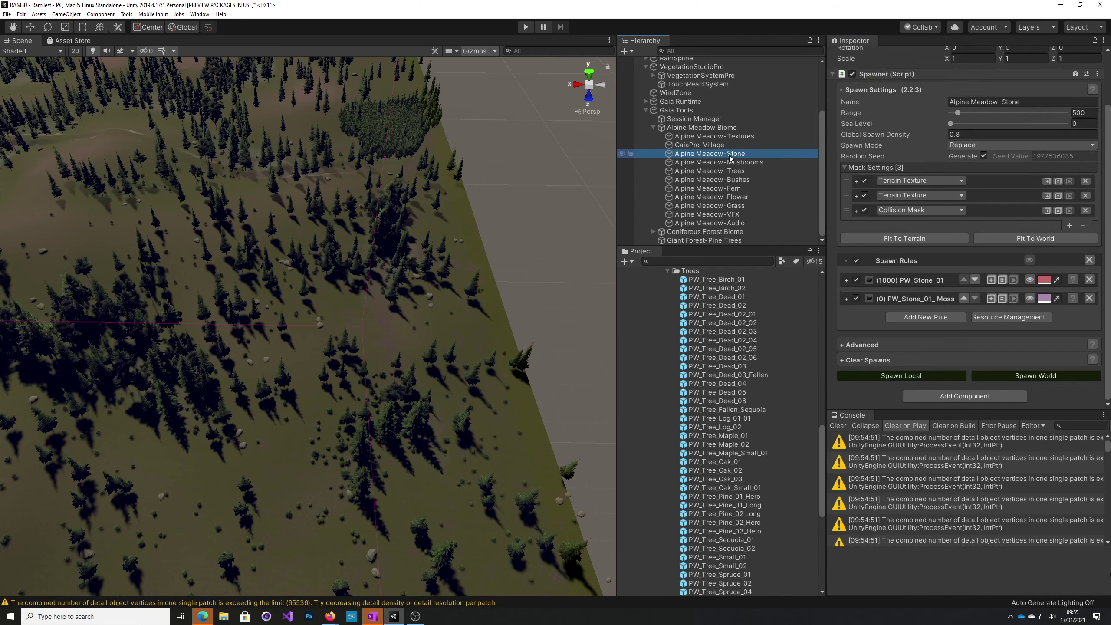
pyautogui.click(714, 129)
# Spawn the full Alpine Meadow biome, excluding the Flower spawner, across the local terrain.
pyautogui.scroll(-3, 921, 332)
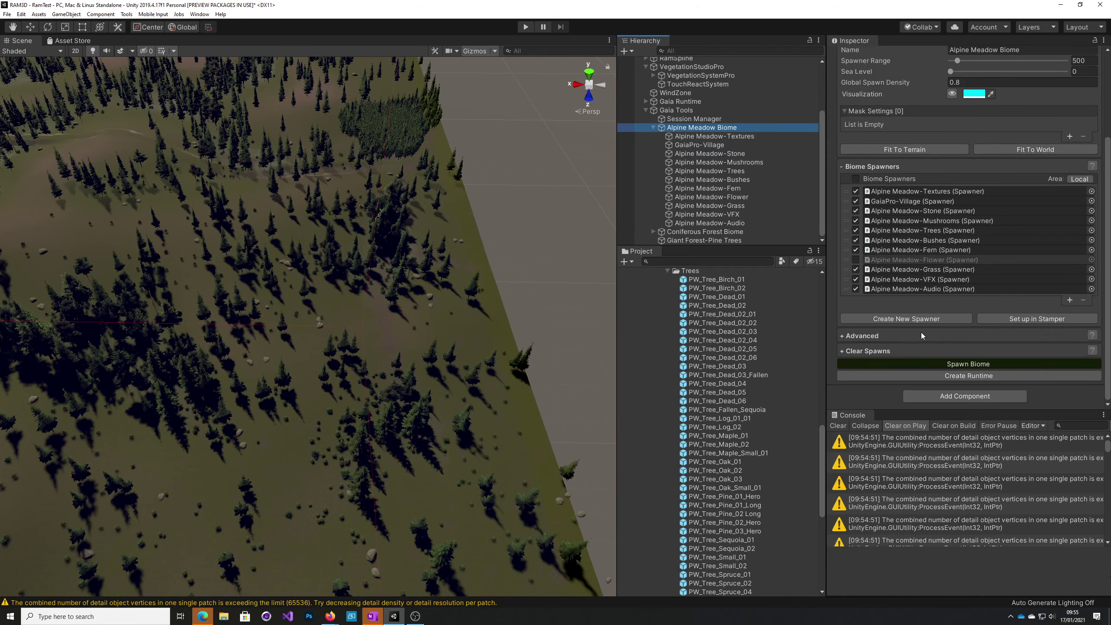
pyautogui.click(932, 366)
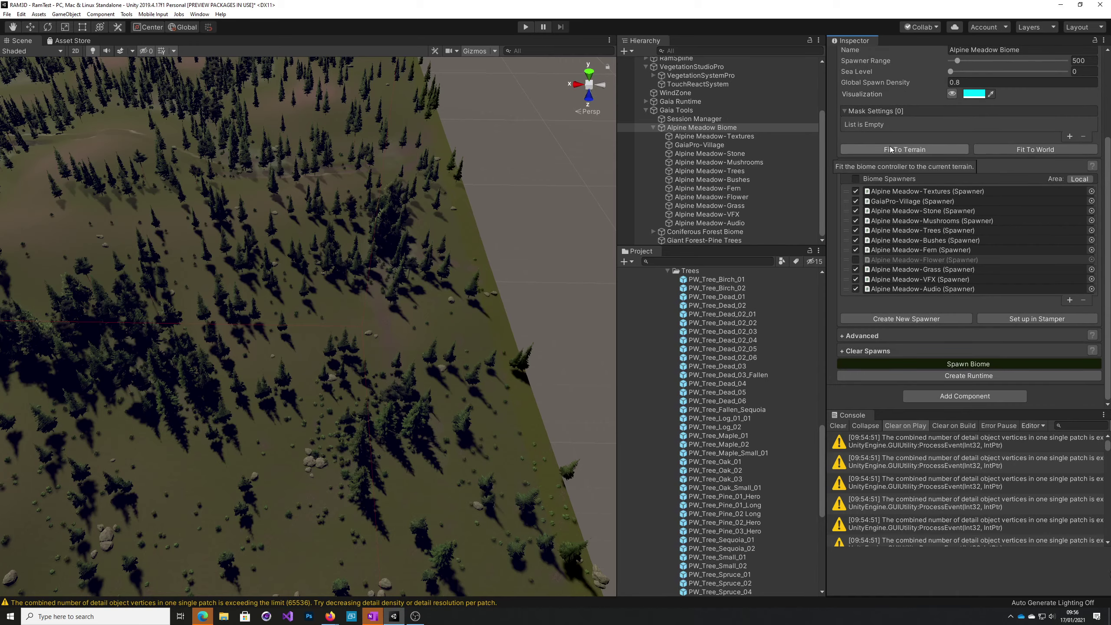
pyautogui.keyDown('alt'); pyautogui.moveTo(420, 359); pyautogui.dragTo(385, 302); pyautogui.keyUp('alt')
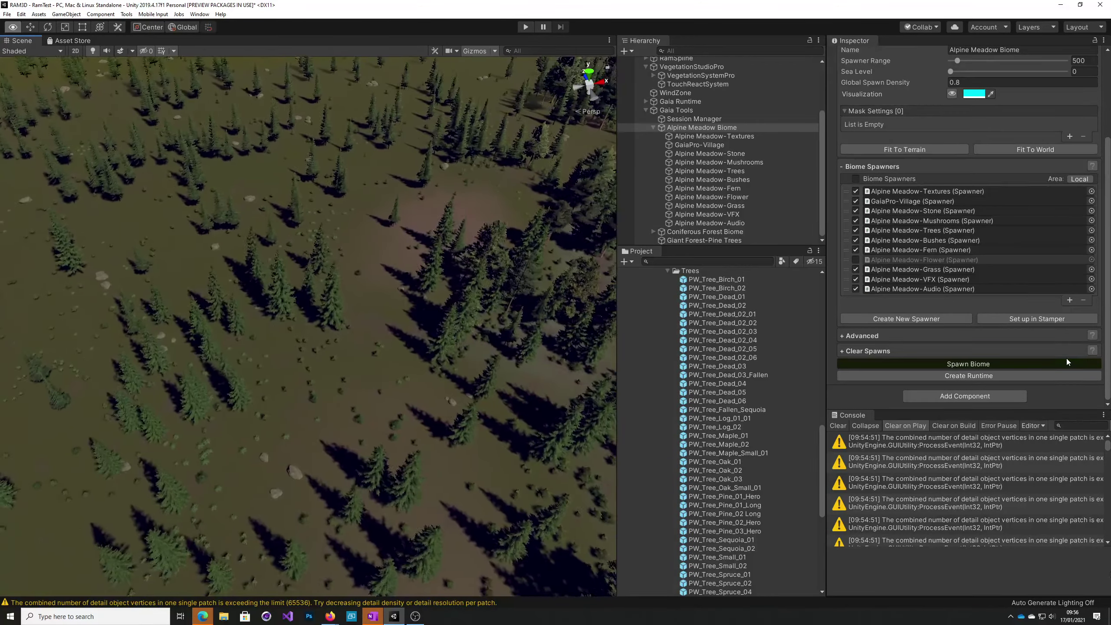
pyautogui.keyDown('alt'); pyautogui.moveTo(438, 350); pyautogui.dragTo(565, 280); pyautogui.keyUp('alt')
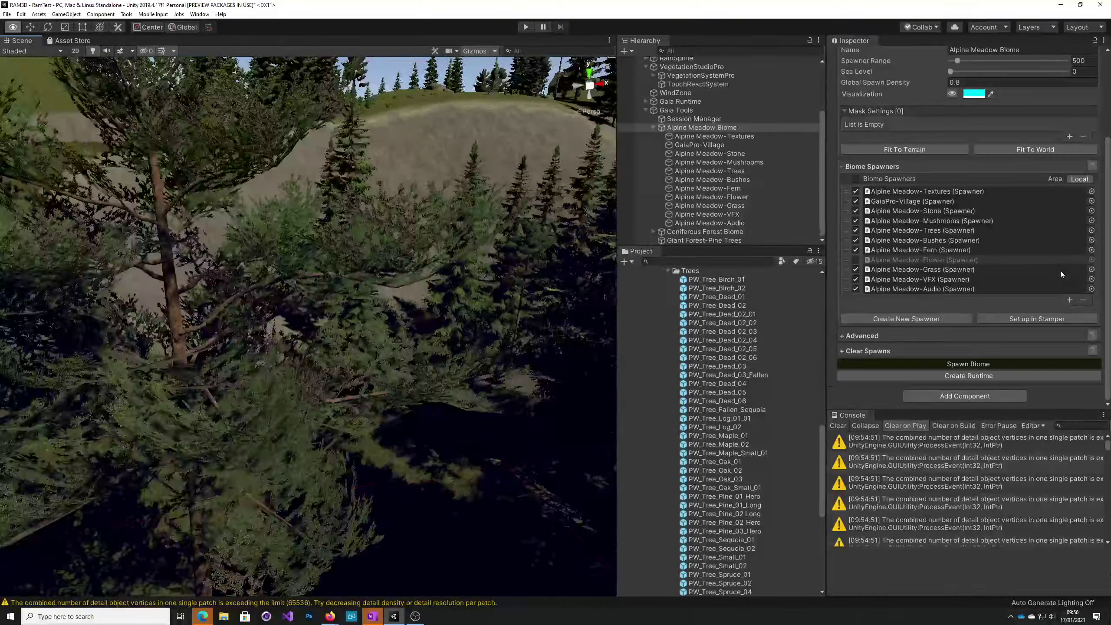
pyautogui.moveTo(53, 280); pyautogui.dragTo(11, 276, button='right')
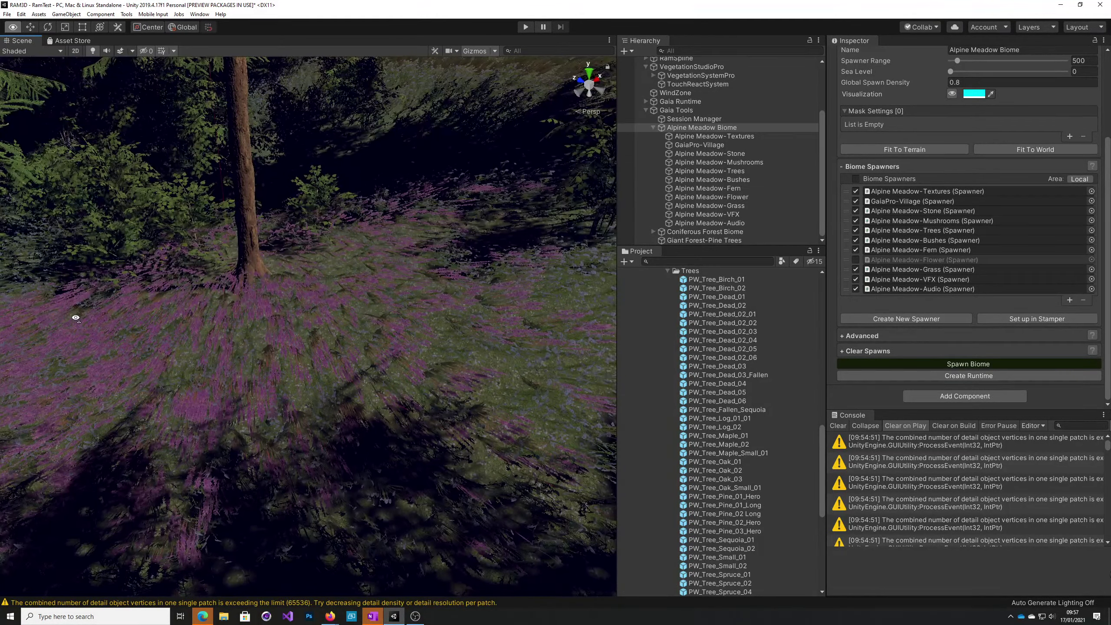
pyautogui.moveTo(75, 318); pyautogui.dragTo(24, 285, button='right')
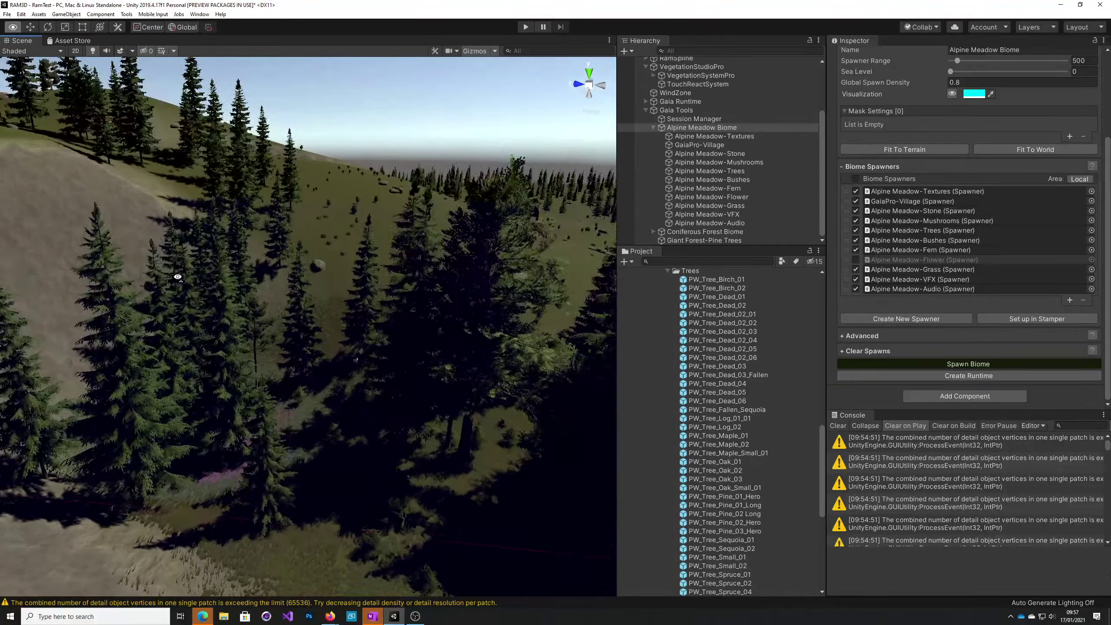
pyautogui.moveTo(177, 276); pyautogui.dragTo(247, 268, button='right')
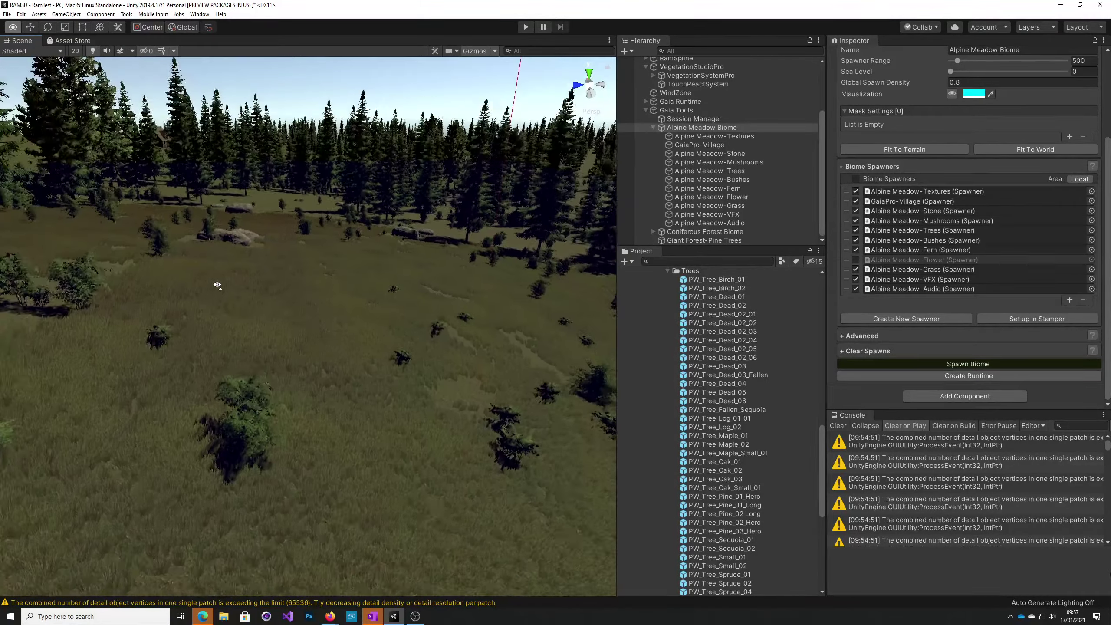
pyautogui.moveTo(506, 357); pyautogui.dragTo(730, 312, button='right')
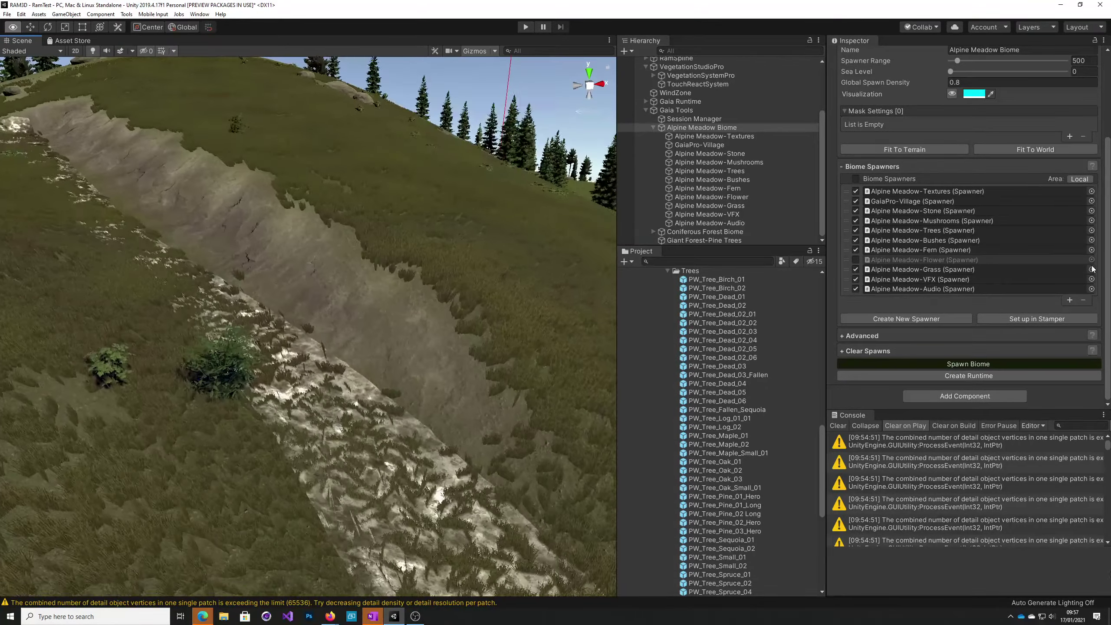
pyautogui.moveTo(469, 345); pyautogui.dragTo(716, 359, button='right')
pyautogui.press('s')
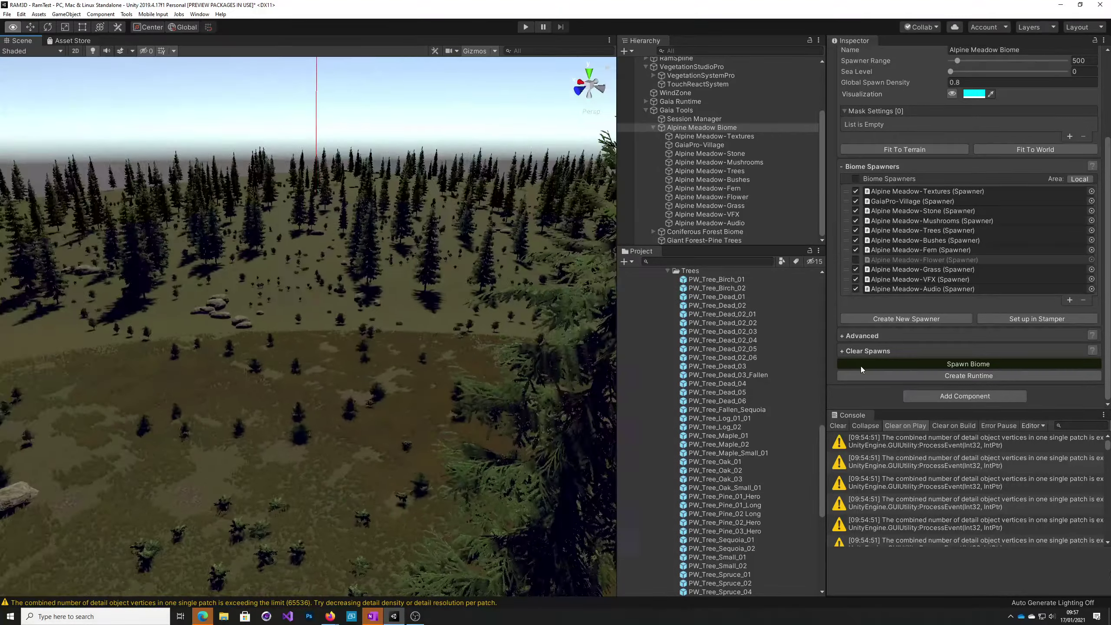
pyautogui.moveTo(363, 355); pyautogui.dragTo(443, 440, button='right')
# Fly the Scene view toward the village houses and enter Play mode to test the scene.
pyautogui.moveTo(439, 436); pyautogui.dragTo(172, 402, button='right')
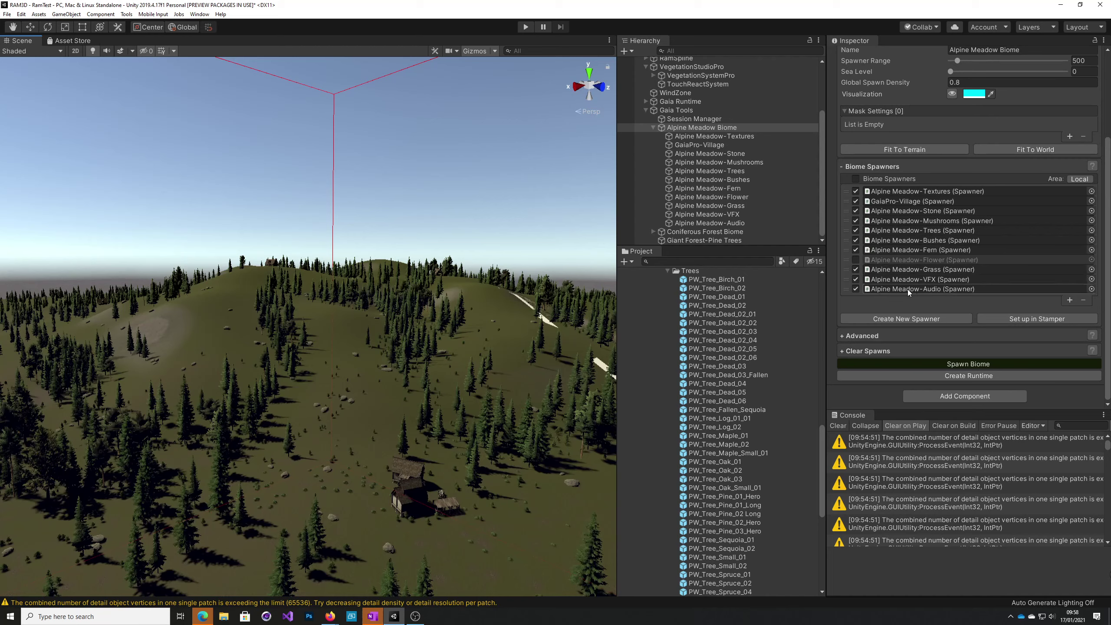
pyautogui.click(527, 27)
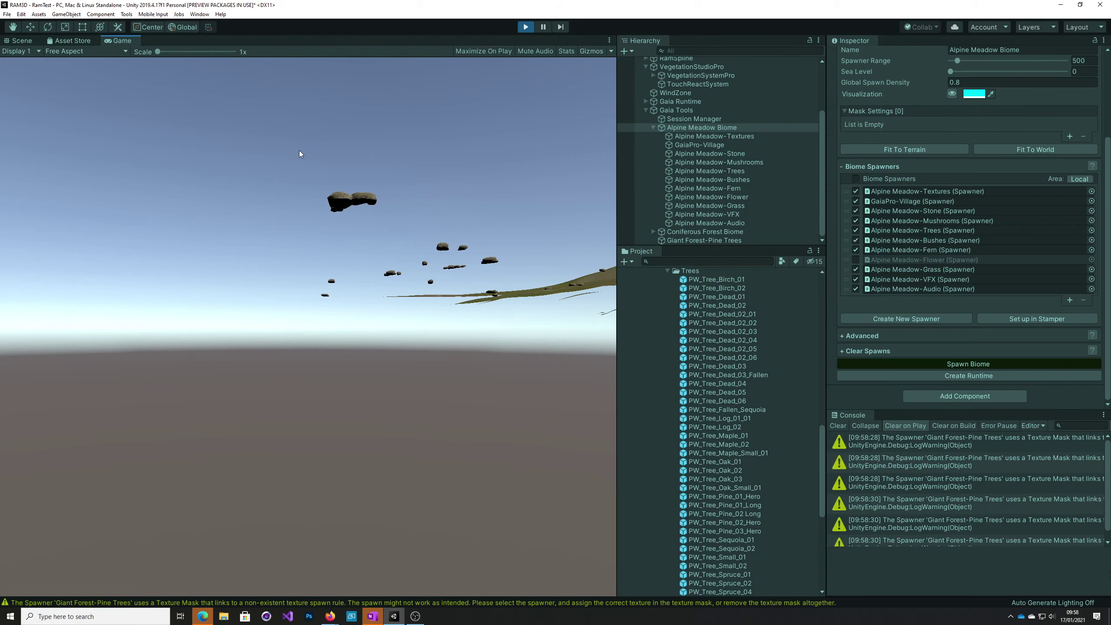
# Stop Play mode, check the Session Manager, and reopen Gaia Manager on its 3. Runtime tab.
pyautogui.click(526, 28)
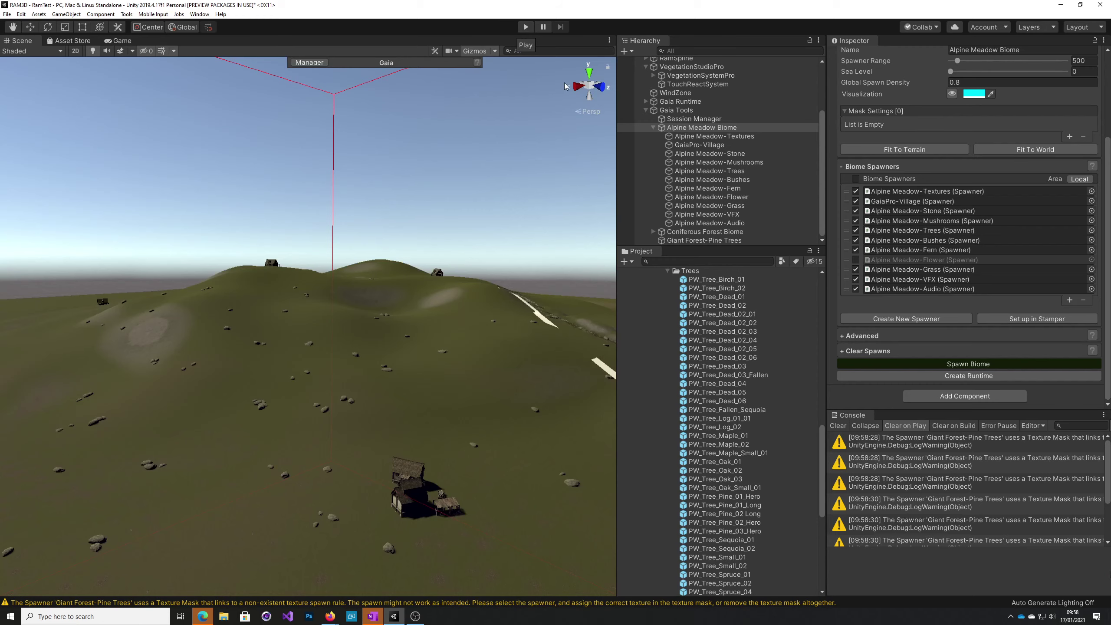
pyautogui.click(699, 119)
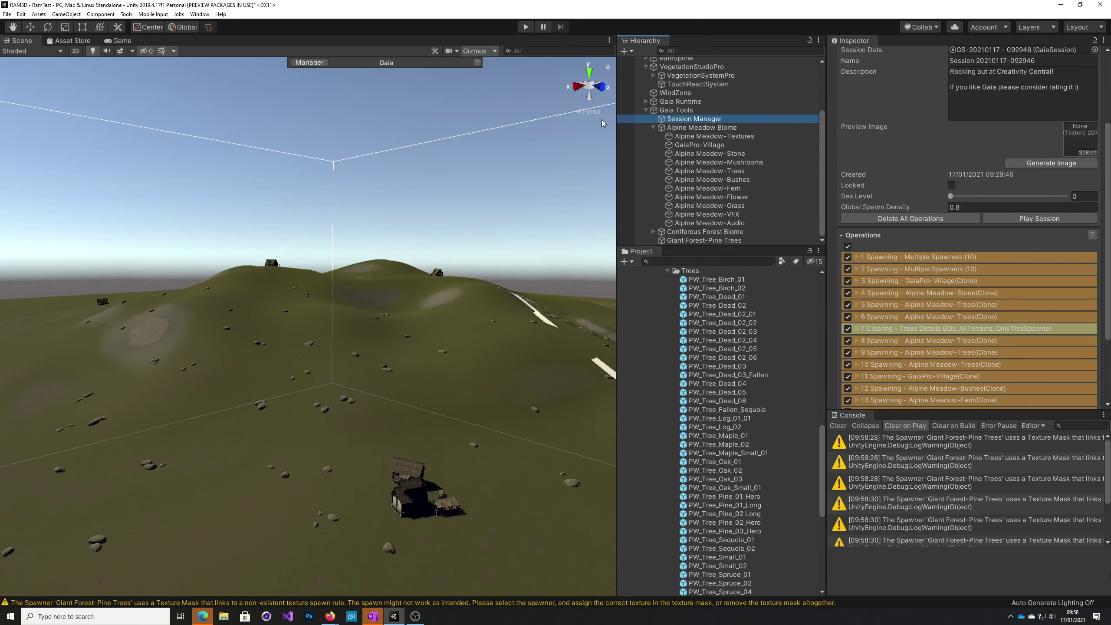
pyautogui.click(206, 15)
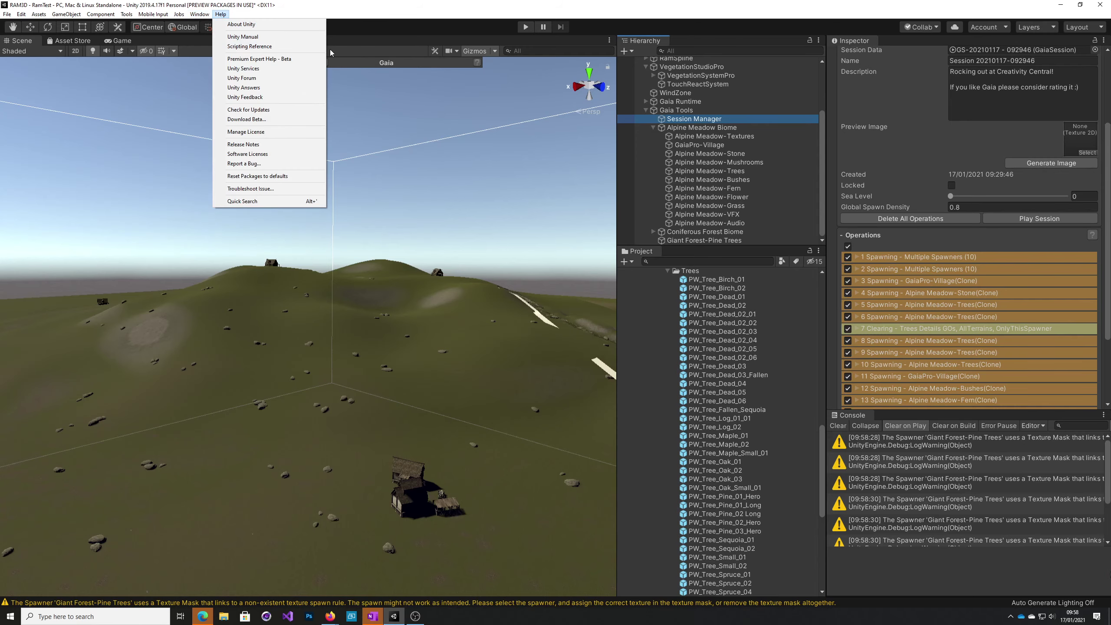
pyautogui.click(340, 61)
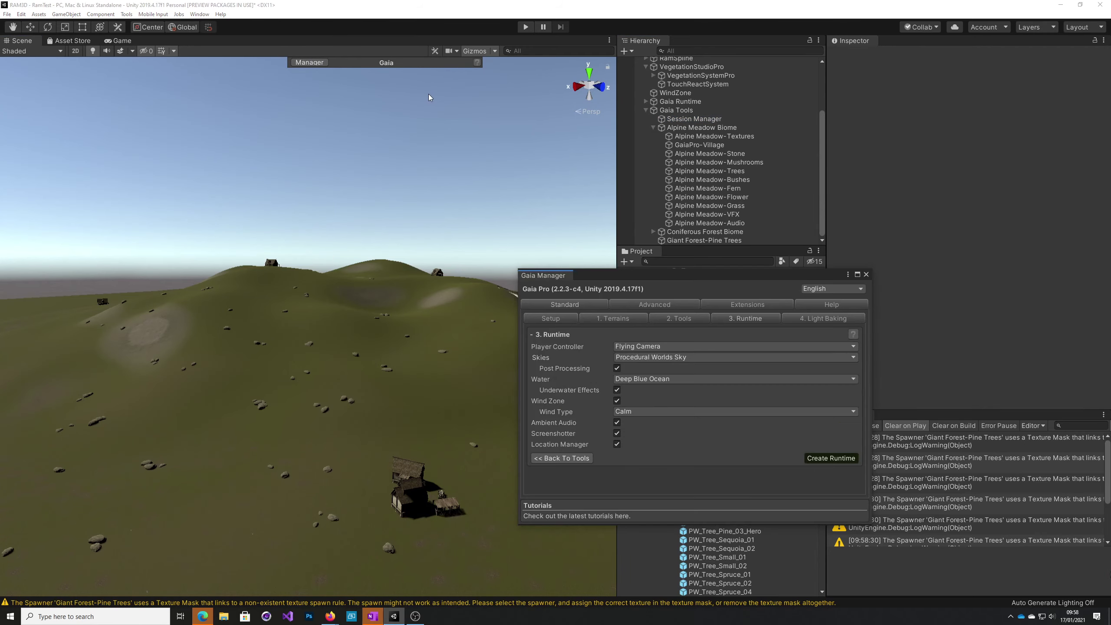
# Set the Gaia runtime Player Controller to First Person and request Create Runtime.
pyautogui.click(683, 319)
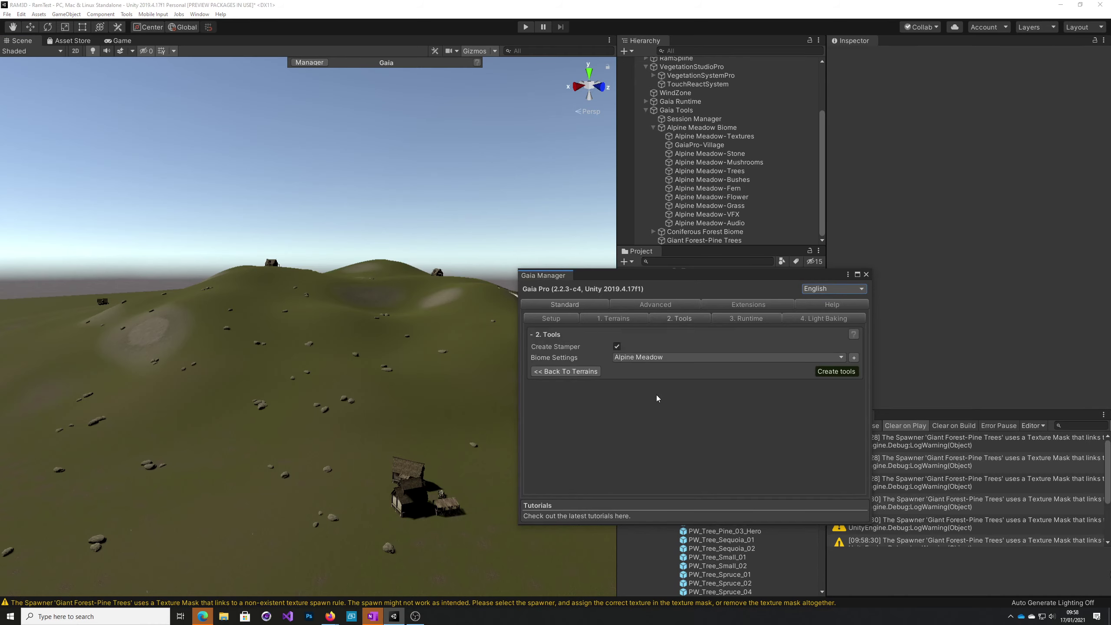
pyautogui.click(738, 319)
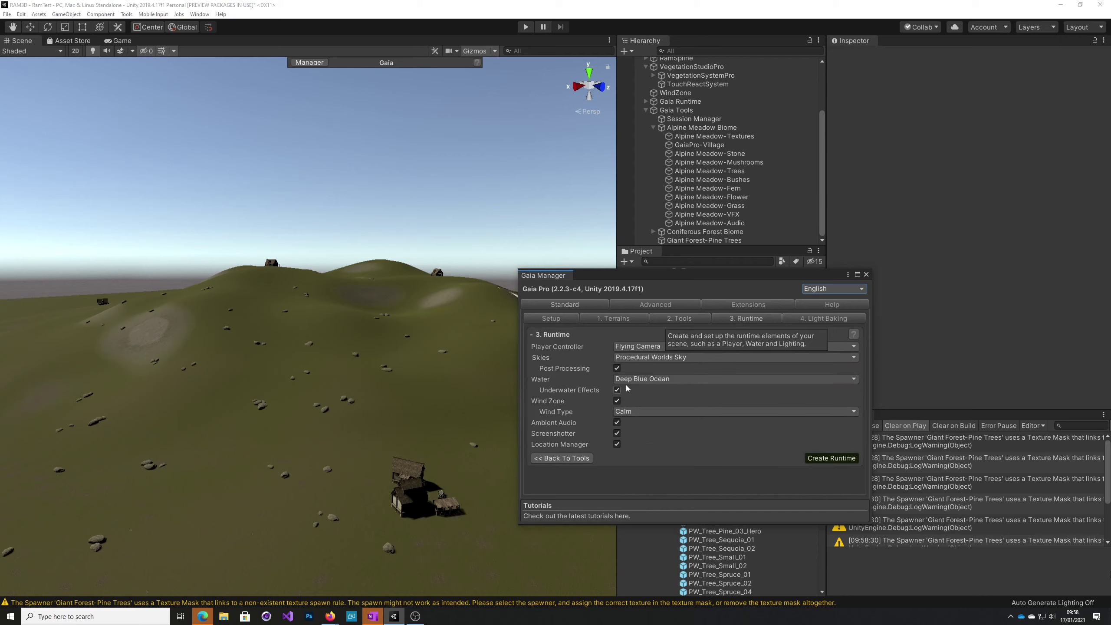
pyautogui.click(650, 347)
pyautogui.click(649, 347)
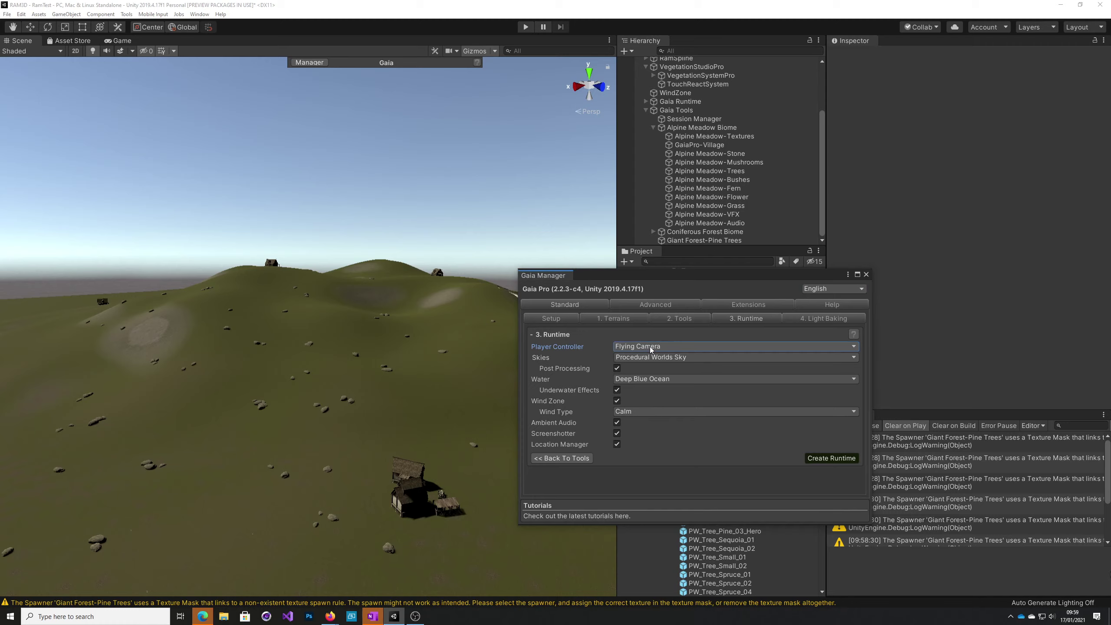
pyautogui.click(649, 347)
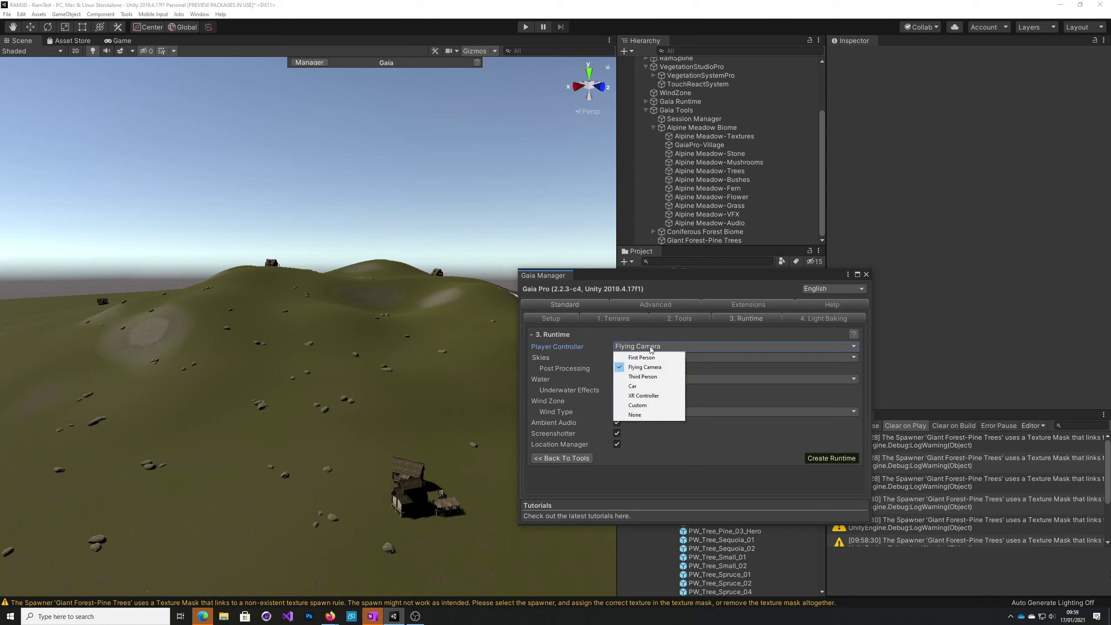
pyautogui.click(647, 357)
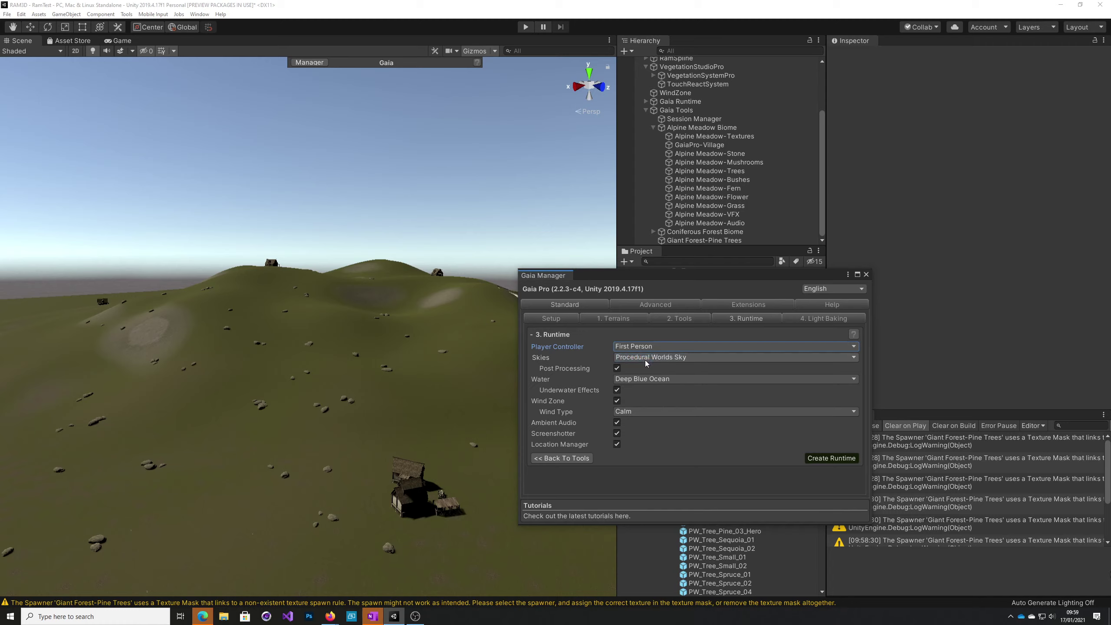
pyautogui.click(826, 460)
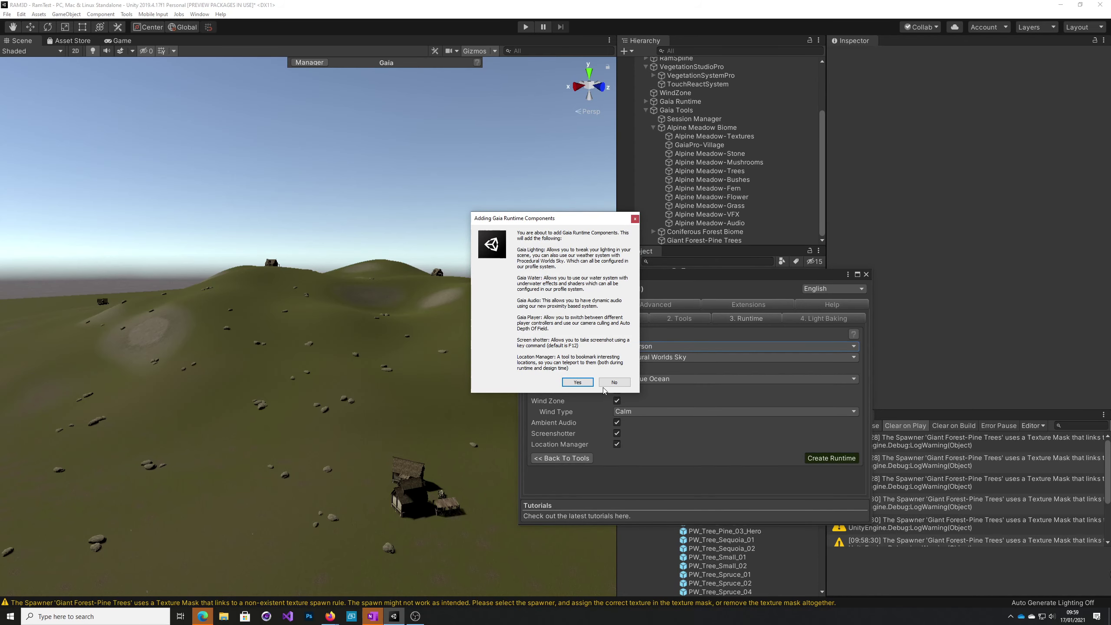
# Confirm adding the Gaia runtime components, close Gaia Manager, and turn the view toward the water.
pyautogui.click(577, 382)
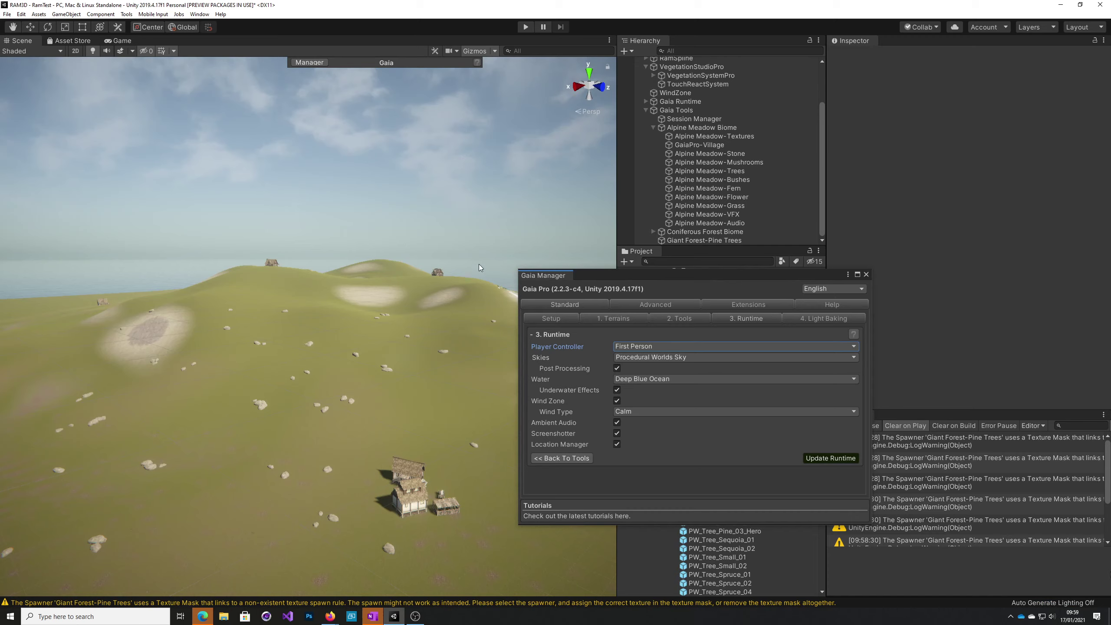
pyautogui.click(867, 275)
pyautogui.moveTo(245, 333)
pyautogui.mouseDown(button='right')
pyautogui.moveTo(169, 384)
pyautogui.moveTo(630, 374)
pyautogui.moveTo(709, 387)
pyautogui.mouseUp(button='right')
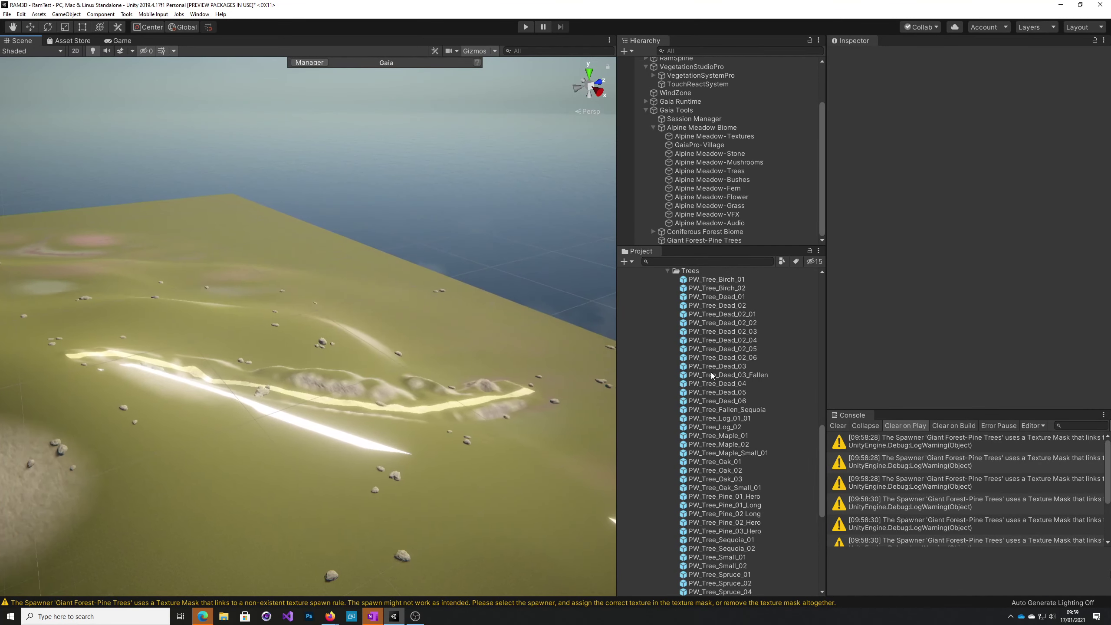
# Spawn the Alpine Meadow Biome from its Inspector and orbit to view the farmhouses and rocks.
pyautogui.click(711, 129)
pyautogui.scroll(-3, 949, 276)
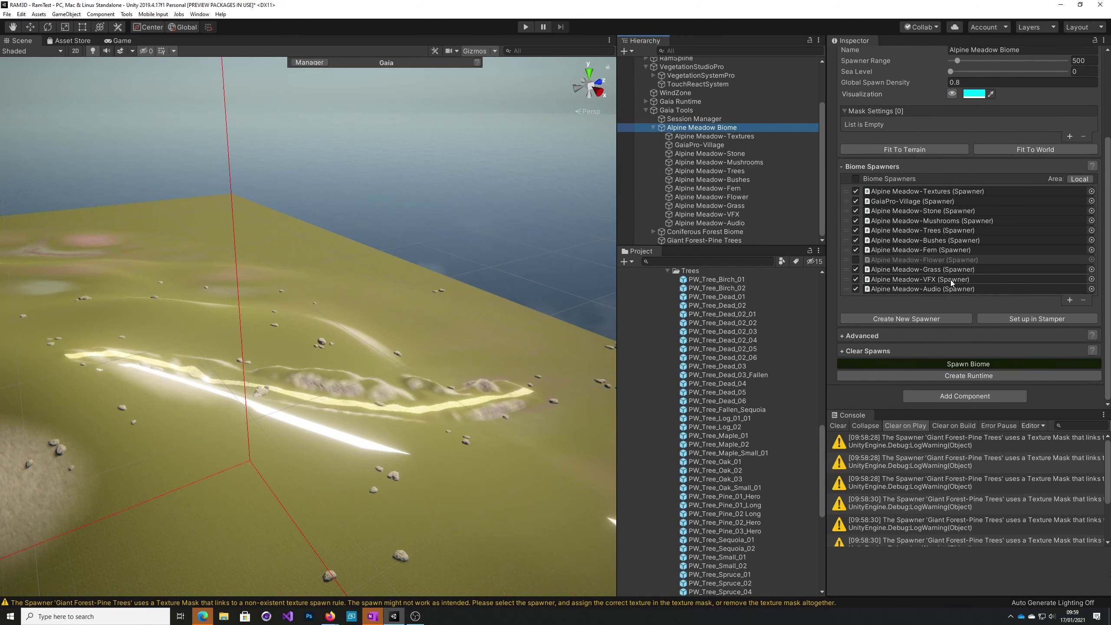
pyautogui.click(952, 364)
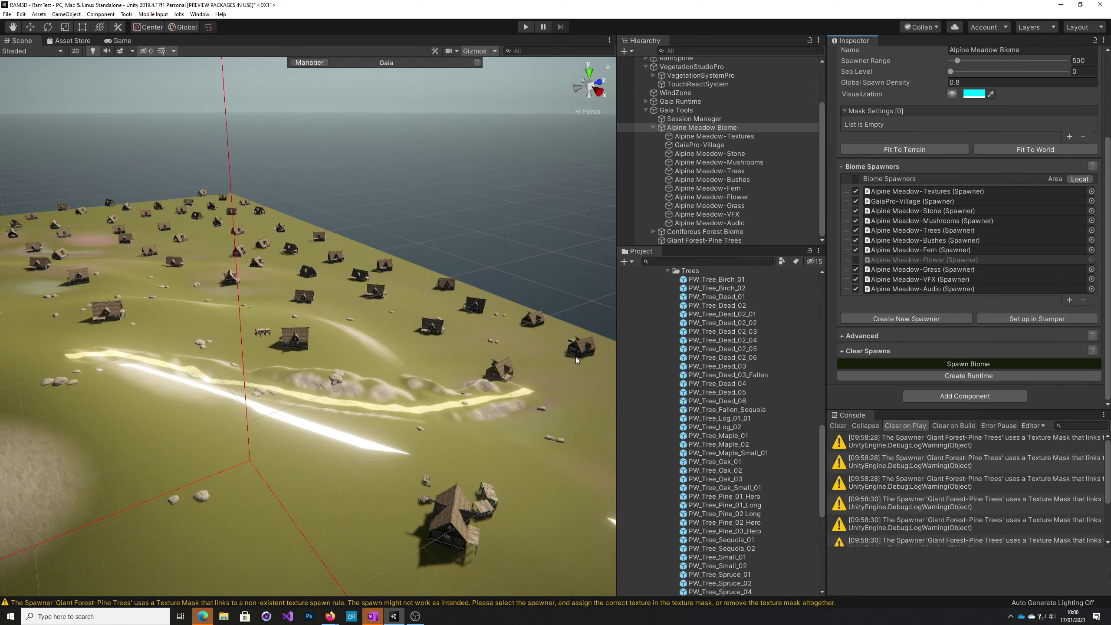
pyautogui.keyDown('alt'); pyautogui.moveTo(377, 401); pyautogui.dragTo(429, 435); pyautogui.keyUp('alt')
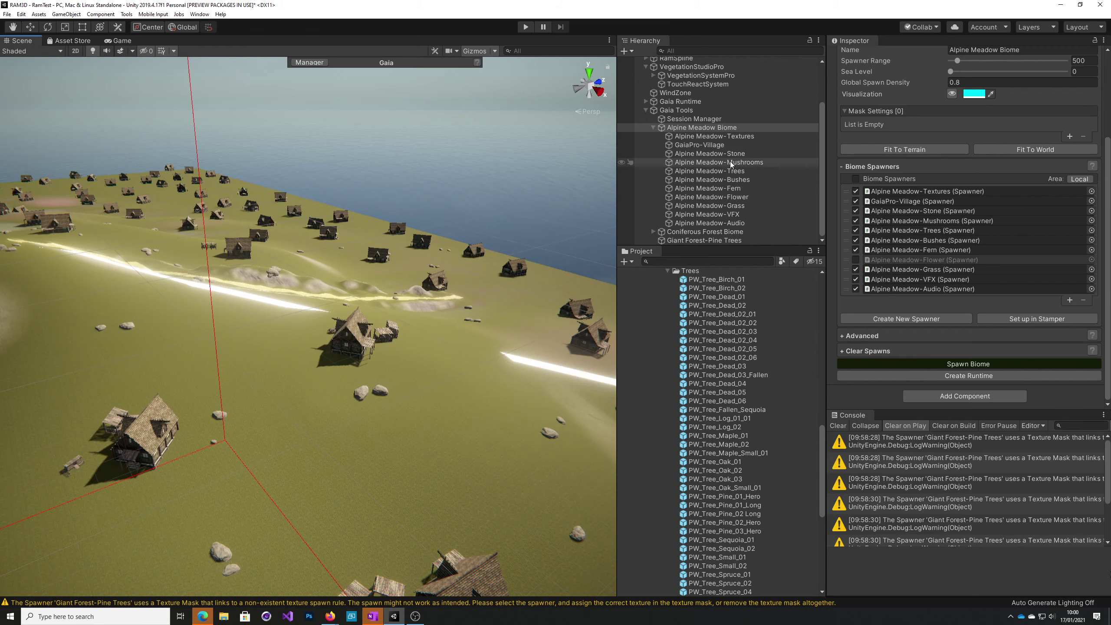
# Clear Spawns with Trees, Terrain Details, Game Objects, Spawn Extensions and Probes all ticked.
pyautogui.click(841, 353)
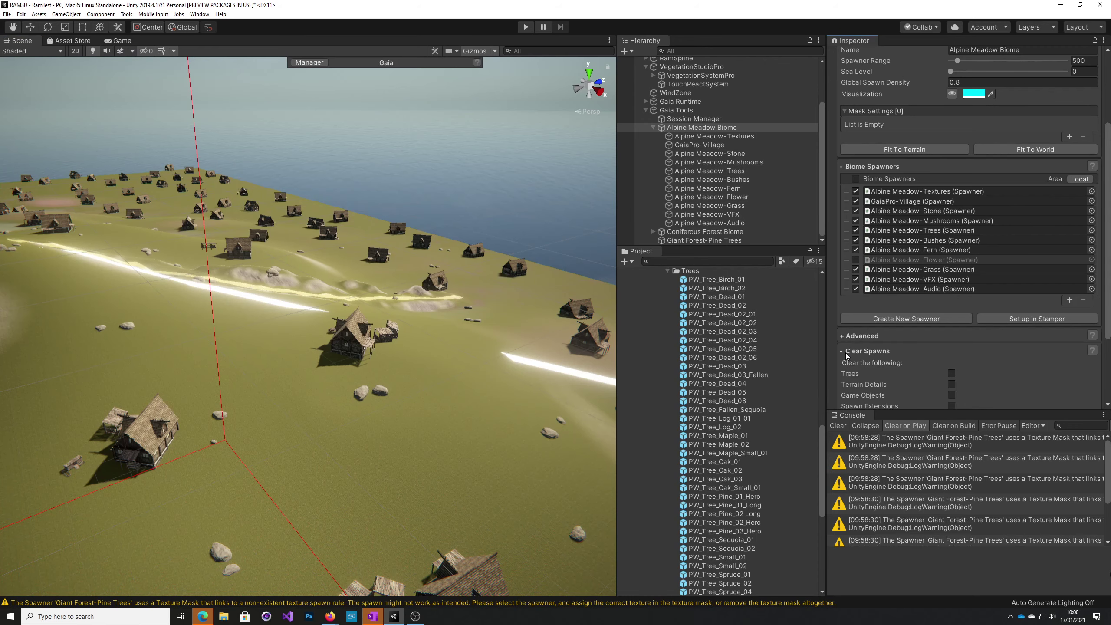
pyautogui.scroll(-3, 895, 351)
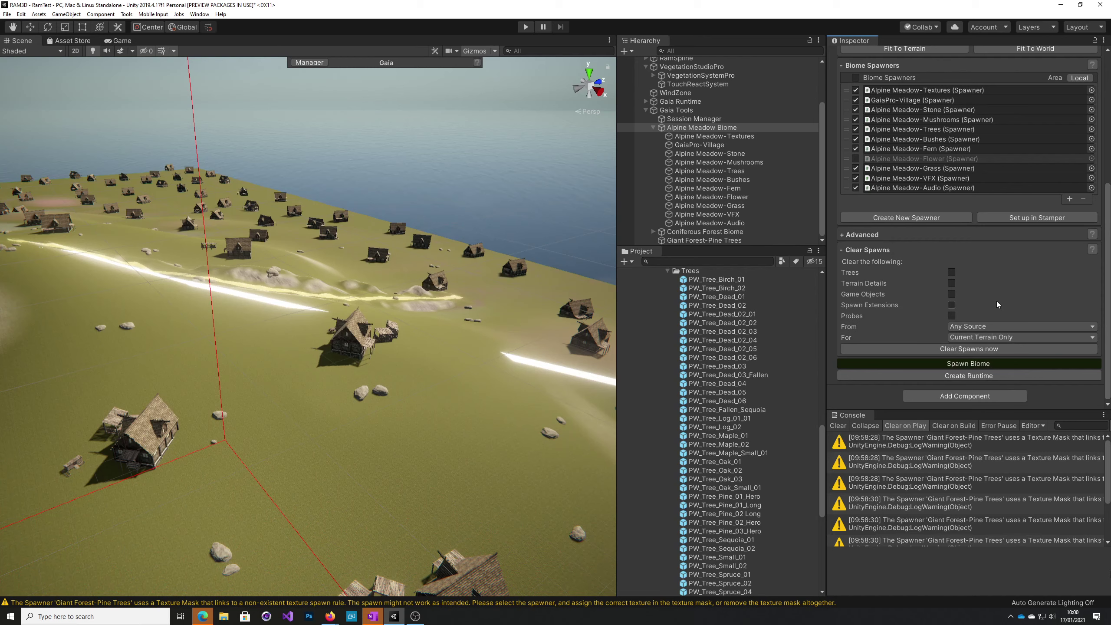
pyautogui.click(951, 272)
pyautogui.click(951, 283)
pyautogui.click(952, 294)
pyautogui.click(952, 305)
pyautogui.click(952, 315)
pyautogui.click(969, 349)
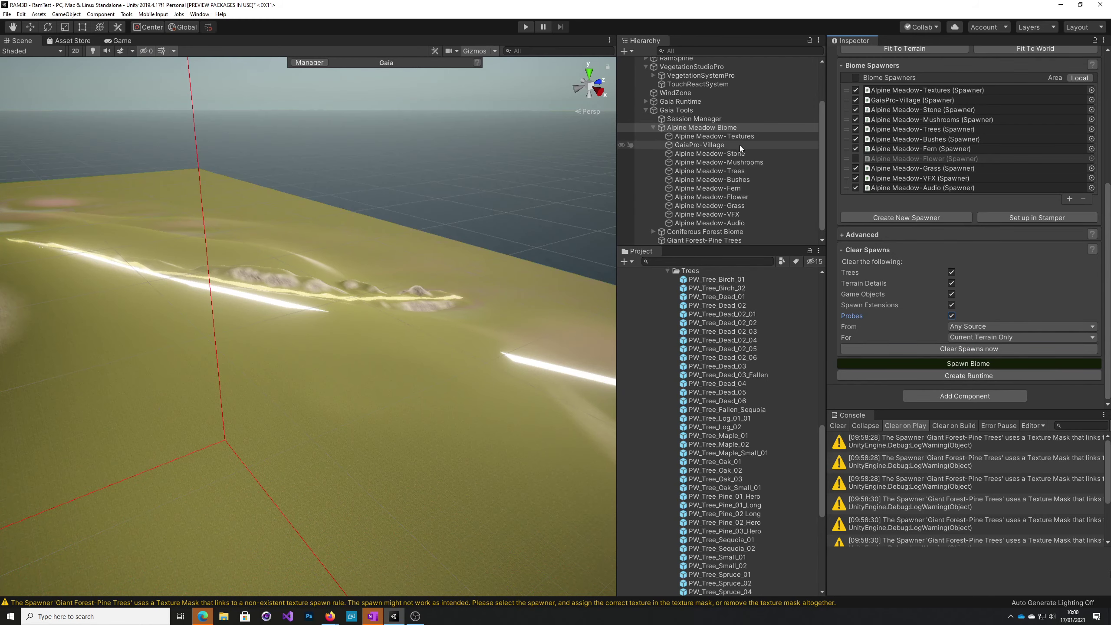
# Inspect the Alpine Meadow-Textures and GaiaPro-Village spawners, toggling the village object off and back on.
pyautogui.click(729, 135)
pyautogui.scroll(-4, 967, 240)
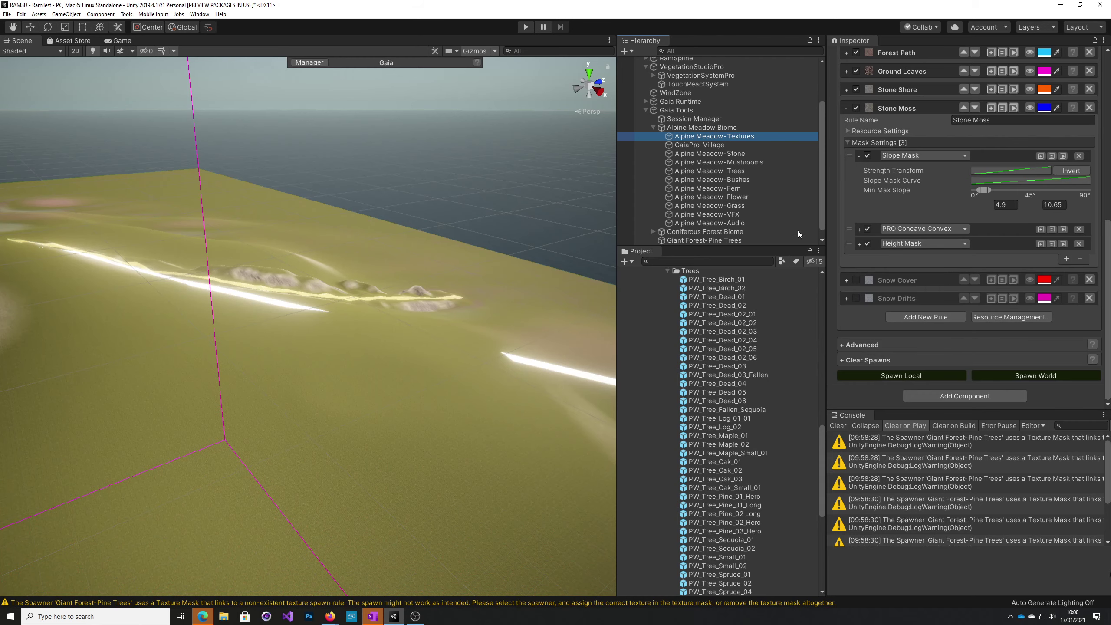
pyautogui.click(707, 147)
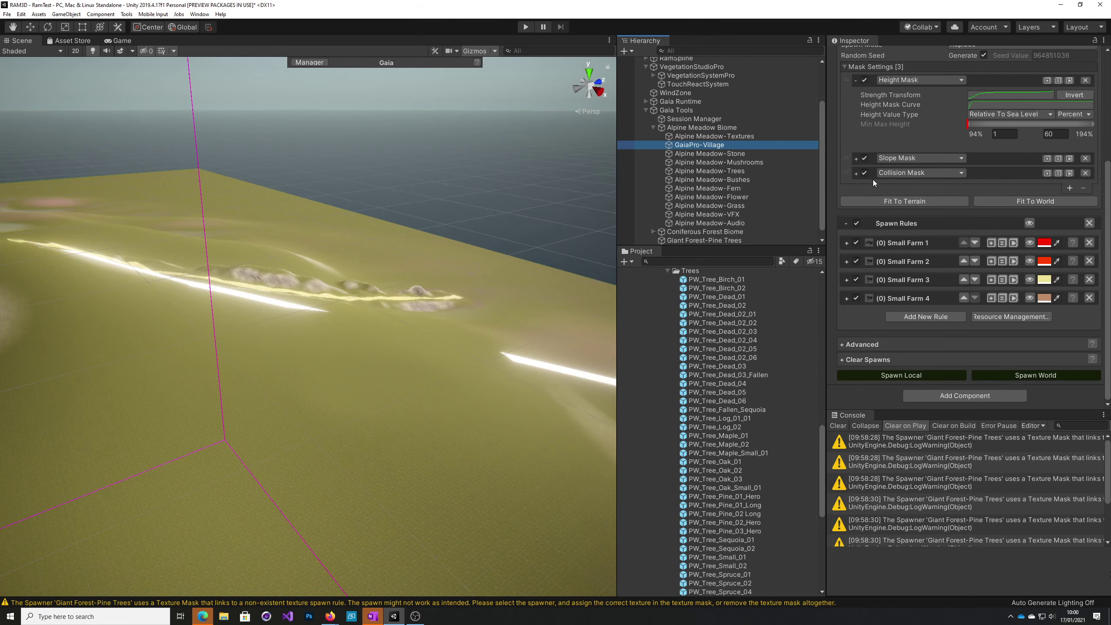
pyautogui.scroll(6, 889, 169)
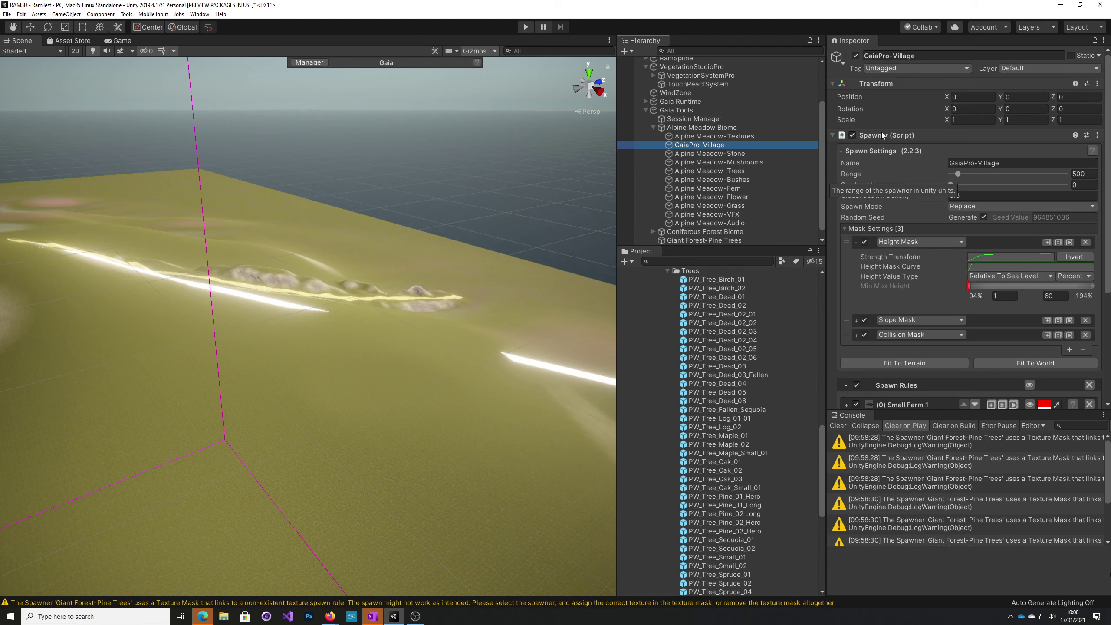
pyautogui.click(855, 56)
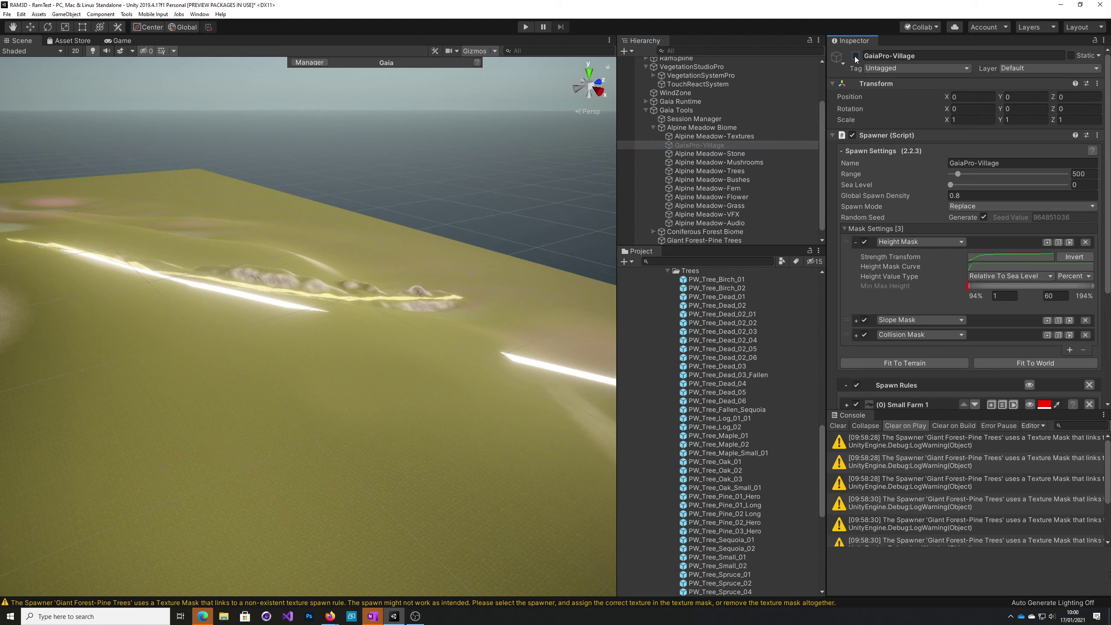
pyautogui.click(699, 128)
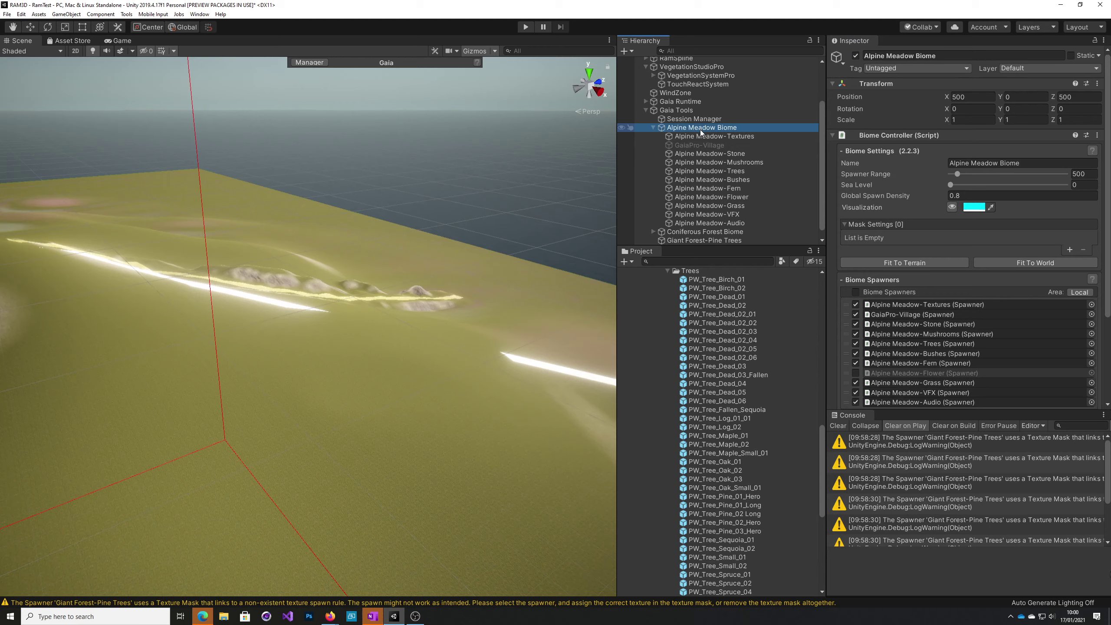
pyautogui.click(699, 145)
pyautogui.click(854, 57)
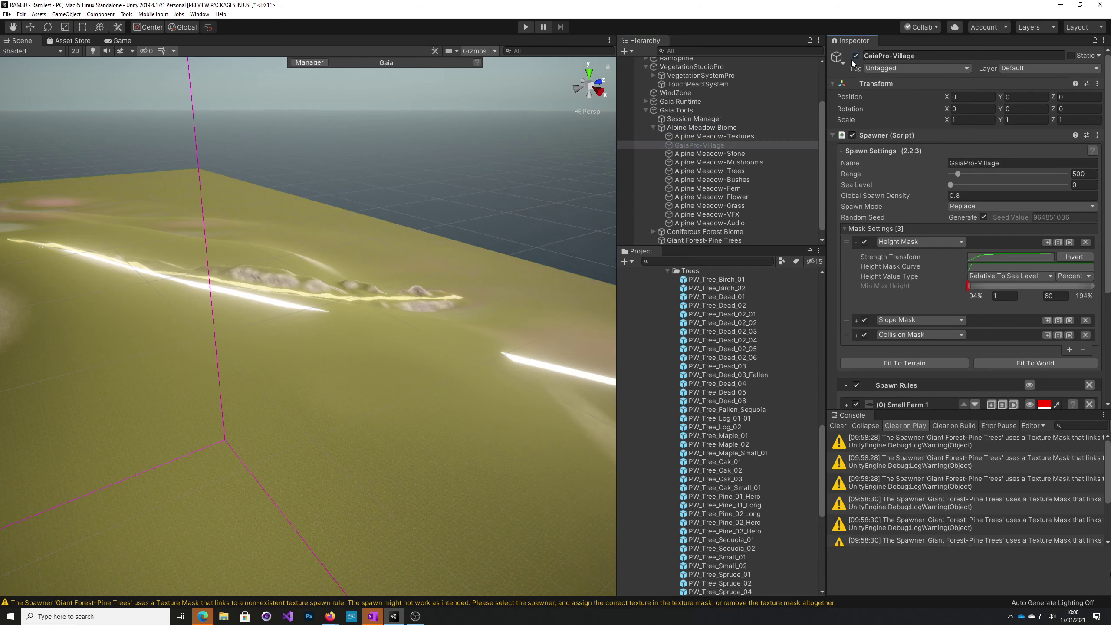
# Untick GaiaPro-Village (Spawner) in the Alpine Meadow Biome's Biome Spawners list.
pyautogui.click(690, 127)
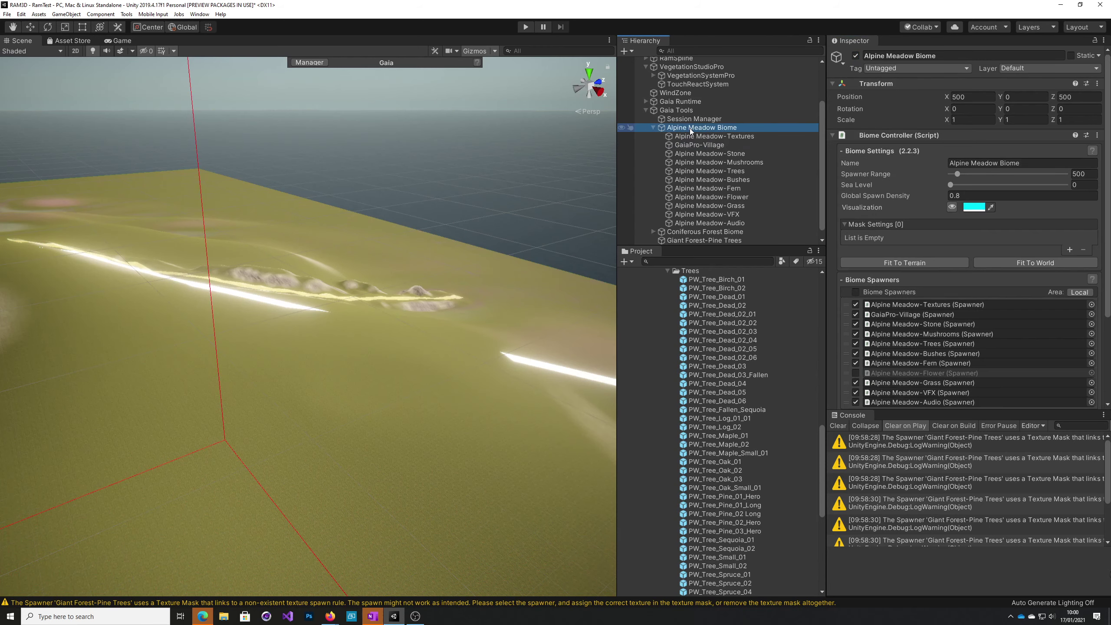
pyautogui.click(856, 314)
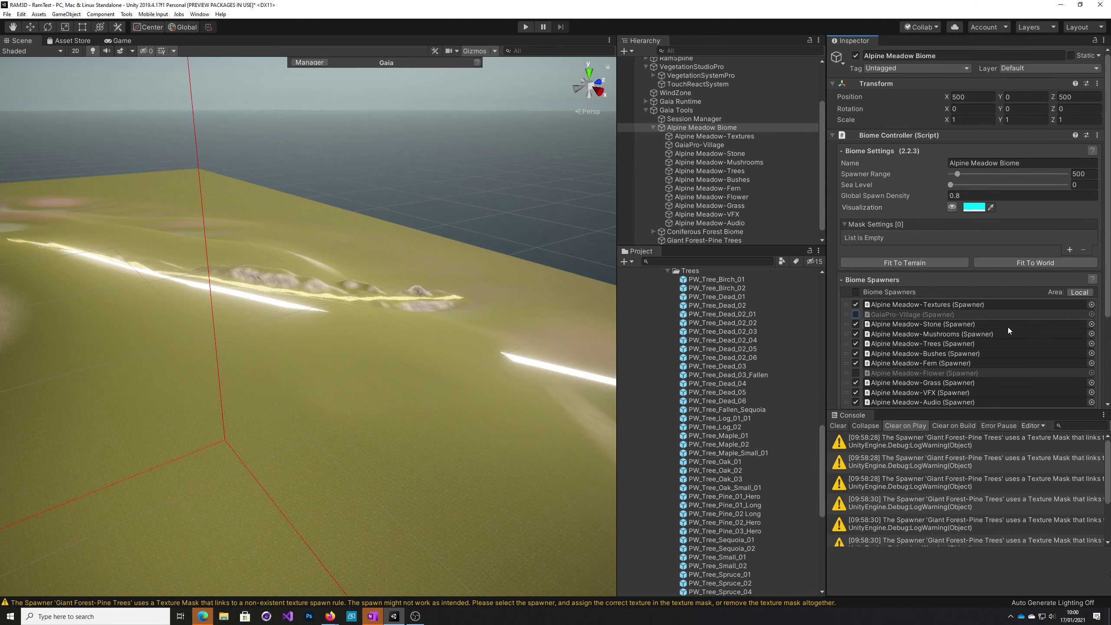
pyautogui.scroll(-3, 1008, 326)
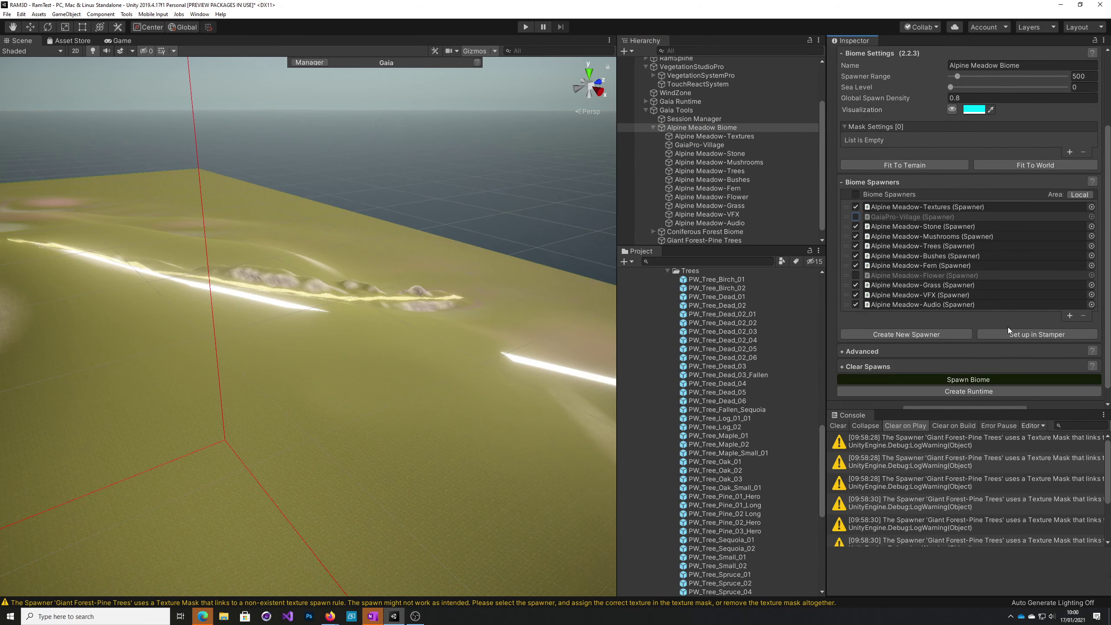
pyautogui.scroll(3, 1008, 326)
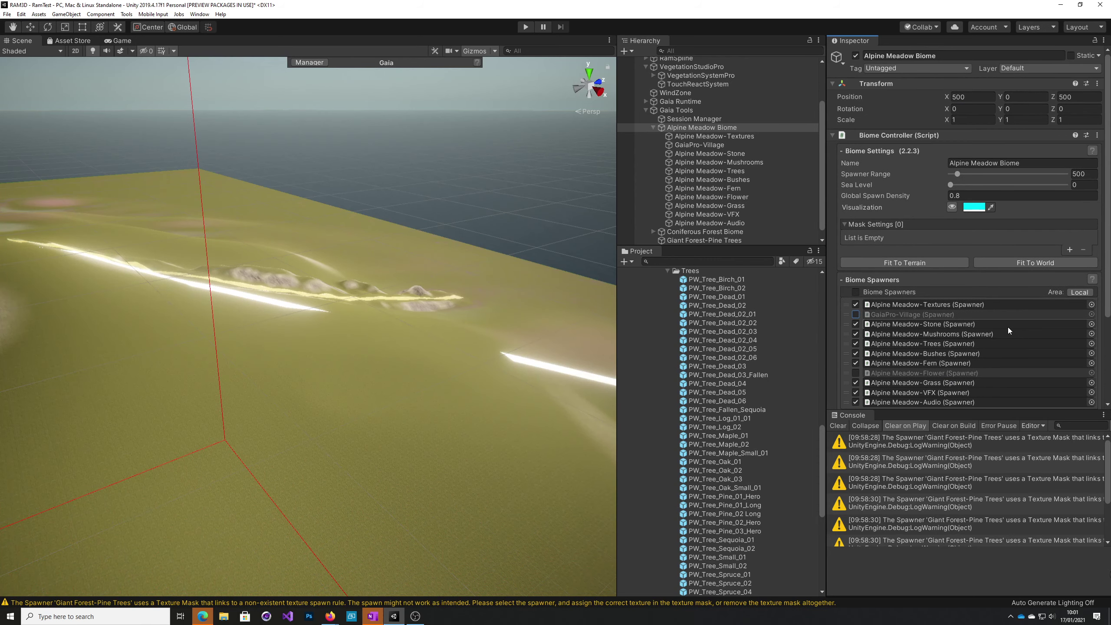
pyautogui.scroll(-3, 1008, 326)
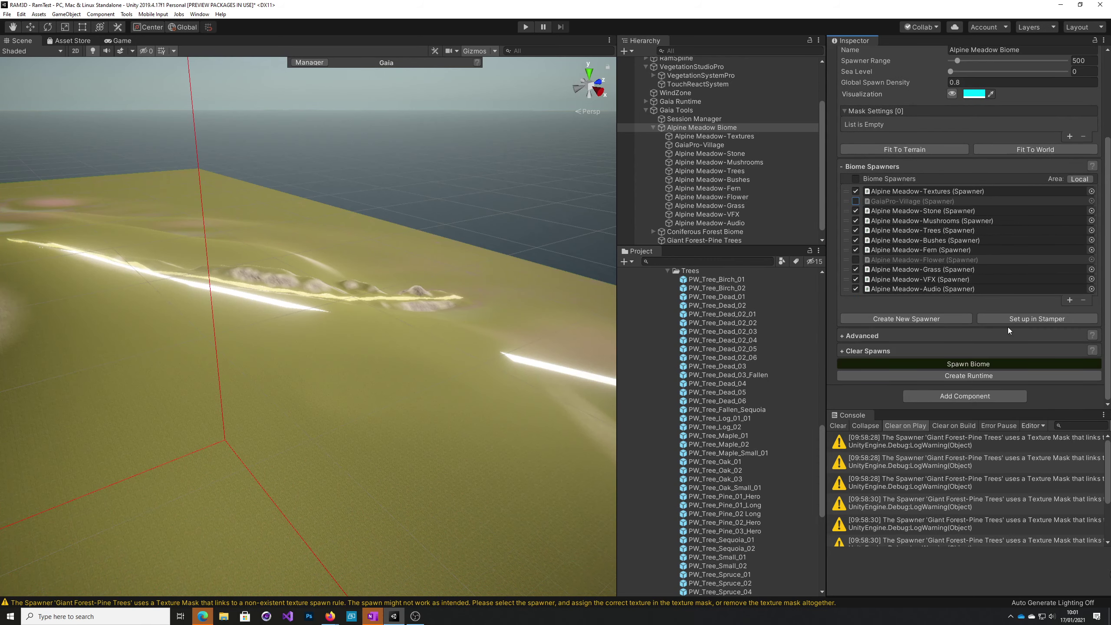
# Spawn the Alpine Meadow Biome and orbit while rocks, pines, grass and beach generate.
pyautogui.click(934, 362)
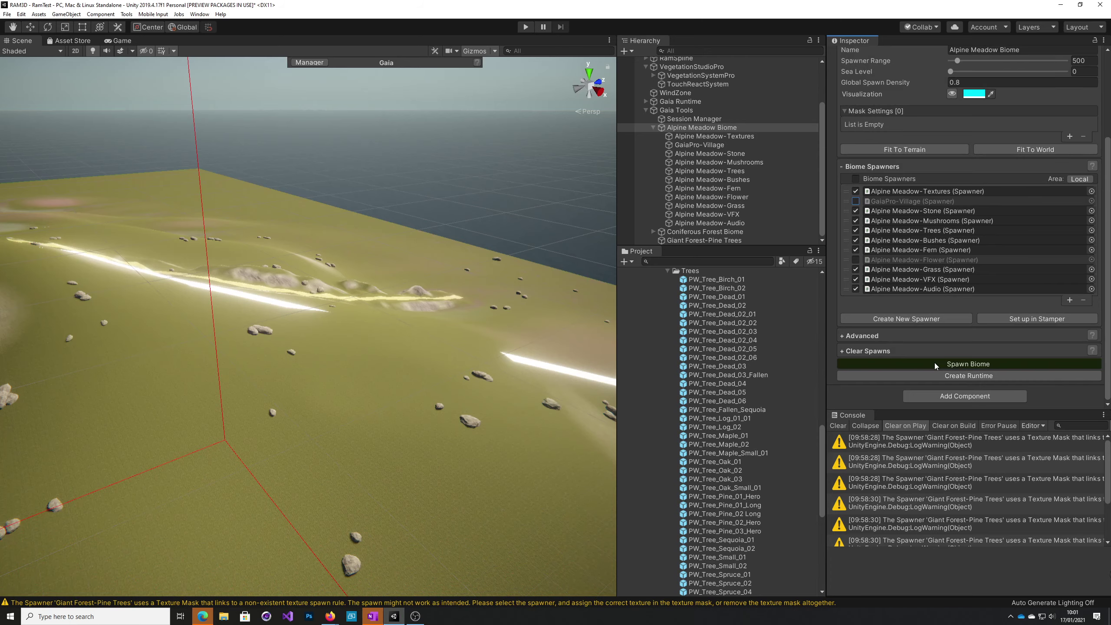
pyautogui.moveTo(547, 346)
pyautogui.mouseDown(button='right')
pyautogui.moveTo(442, 355)
pyautogui.moveTo(544, 361)
pyautogui.mouseUp(button='right')
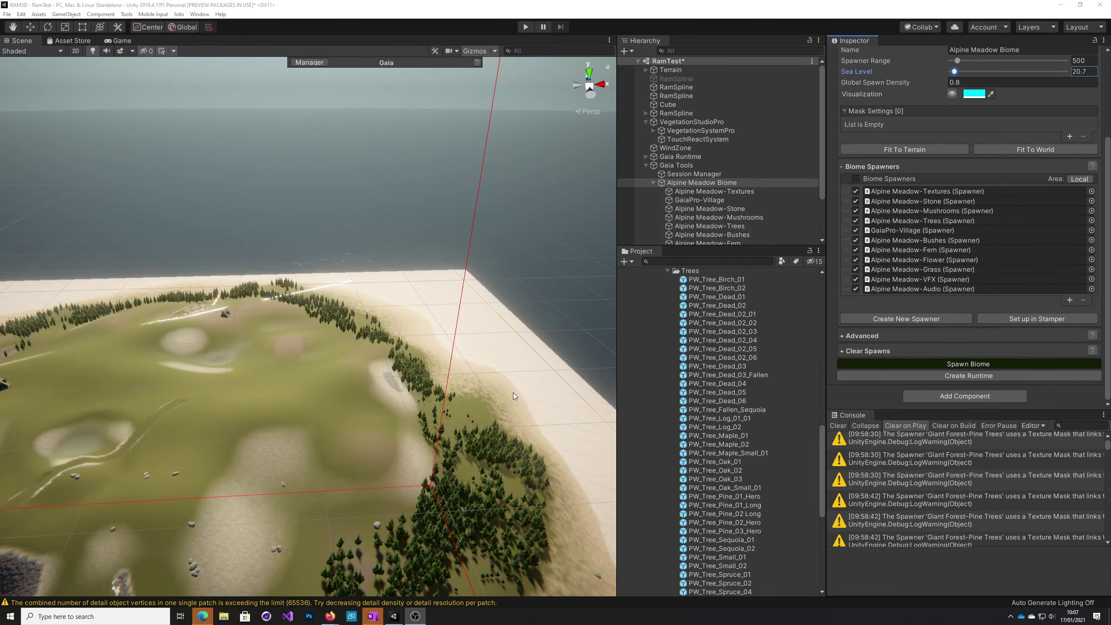
pyautogui.keyDown('alt'); pyautogui.moveTo(485, 418); pyautogui.dragTo(179, 366); pyautogui.keyUp('alt')
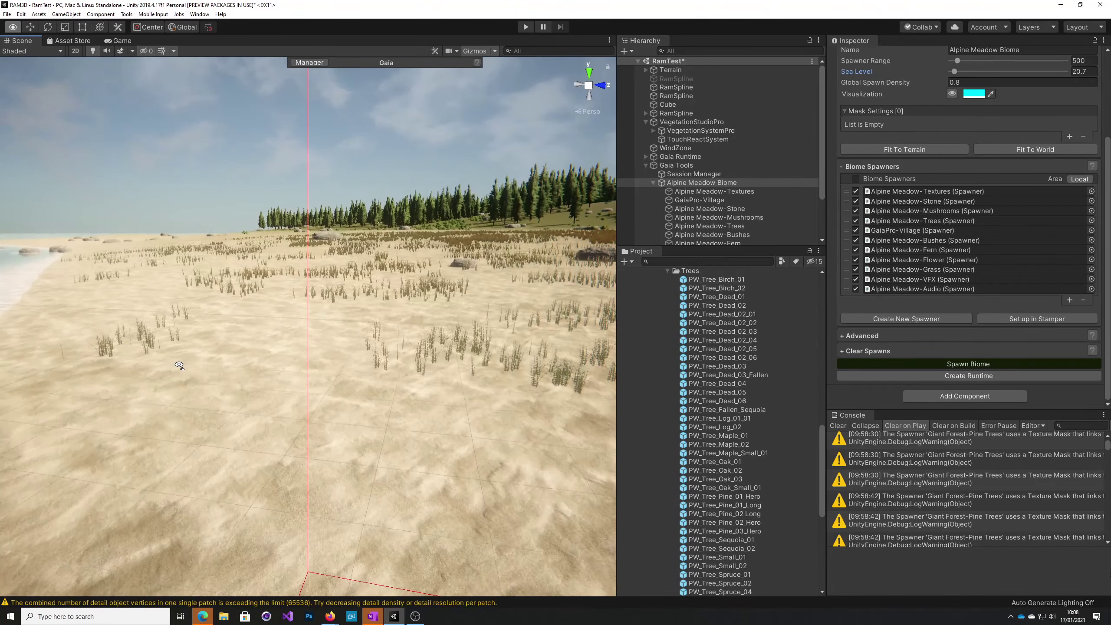
pyautogui.keyDown('alt'); pyautogui.moveTo(179, 366); pyautogui.dragTo(726, 443); pyautogui.keyUp('alt')
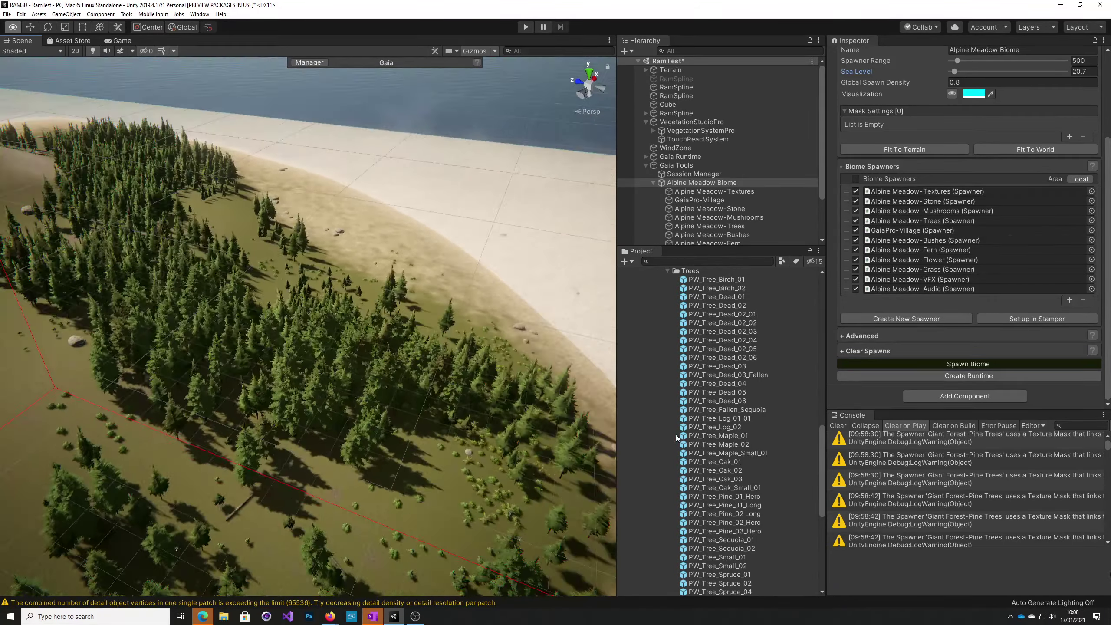
pyautogui.moveTo(333, 395); pyautogui.dragTo(435, 422, button='right')
pyautogui.moveTo(353, 392); pyautogui.dragTo(419, 405, button='right')
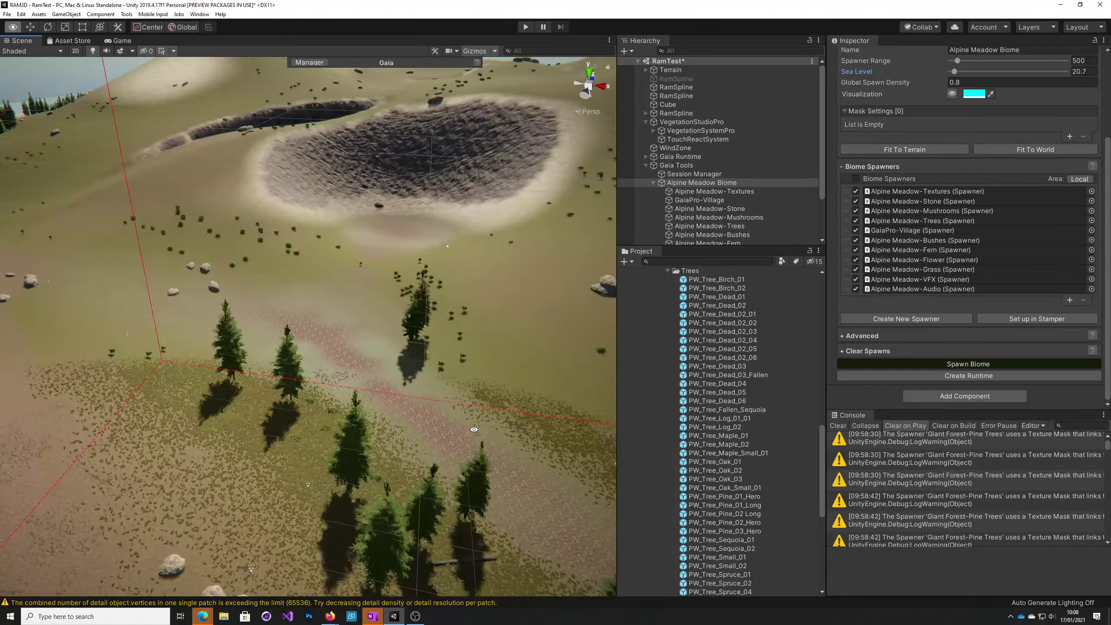
pyautogui.moveTo(474, 430); pyautogui.dragTo(856, 384, button='right')
pyautogui.press('s')
pyautogui.press('w')
pyautogui.press('s')
pyautogui.press('w')
pyautogui.press('s')
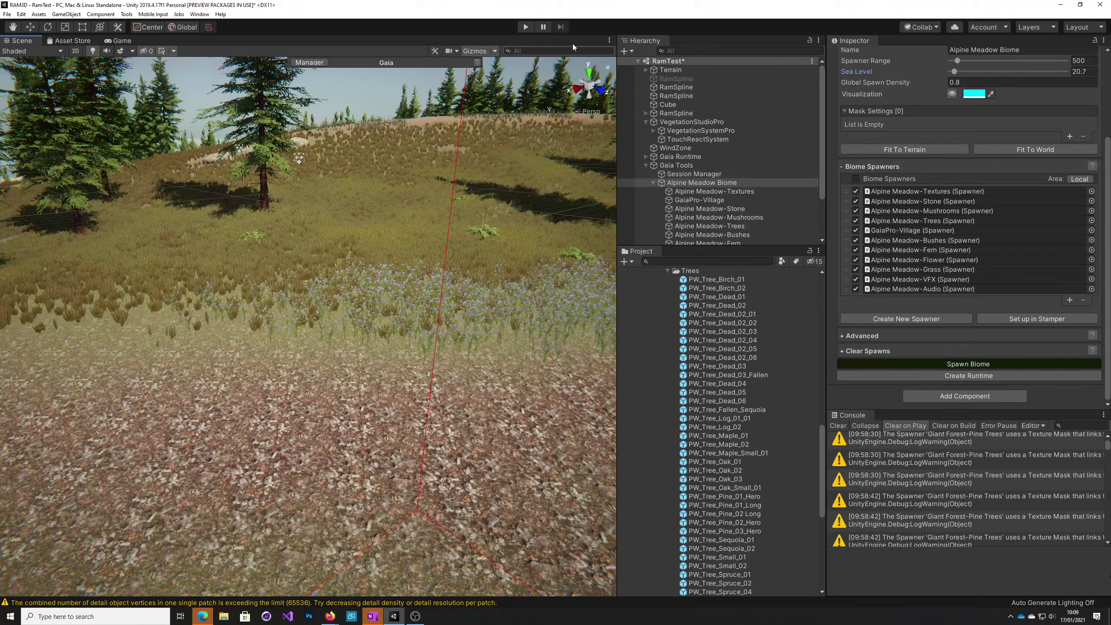
pyautogui.click(526, 27)
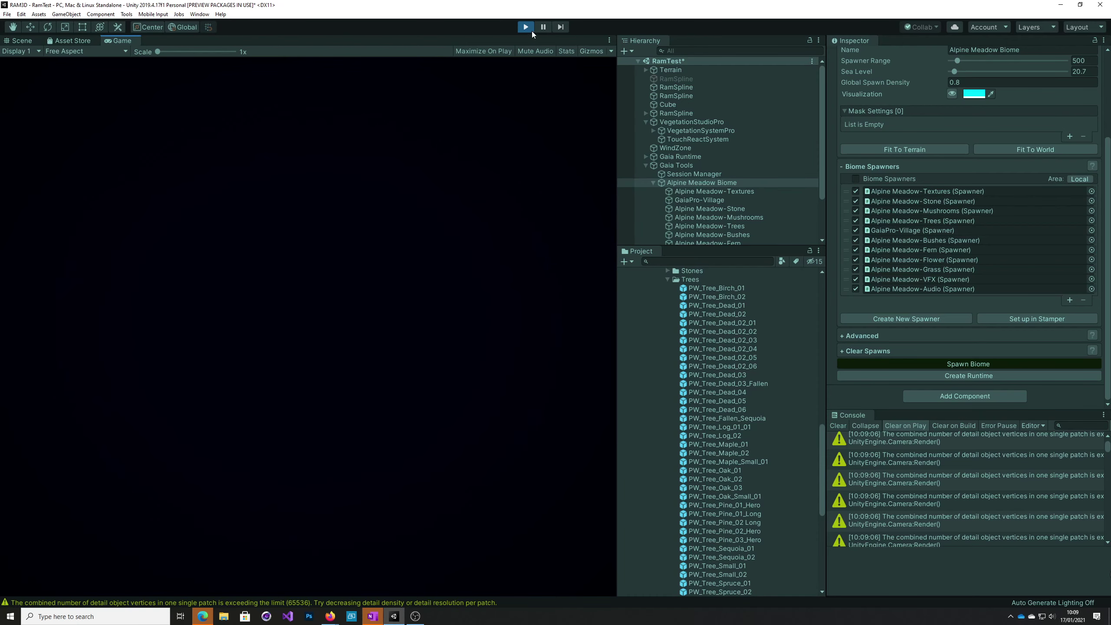
pyautogui.click(526, 28)
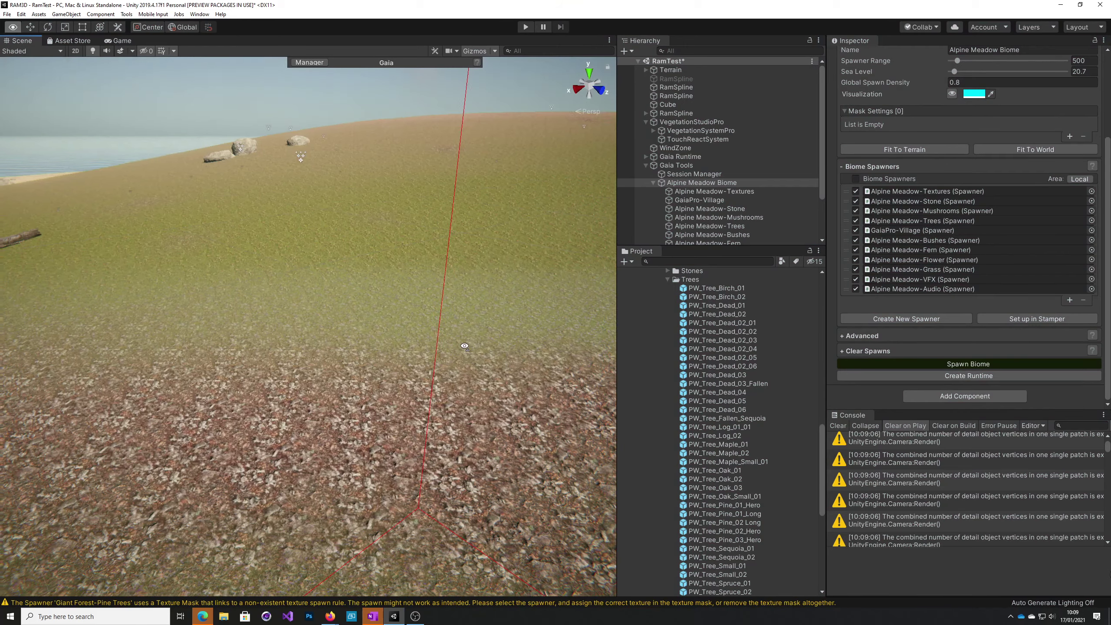
pyautogui.moveTo(504, 219); pyautogui.dragTo(249, 328, button='right')
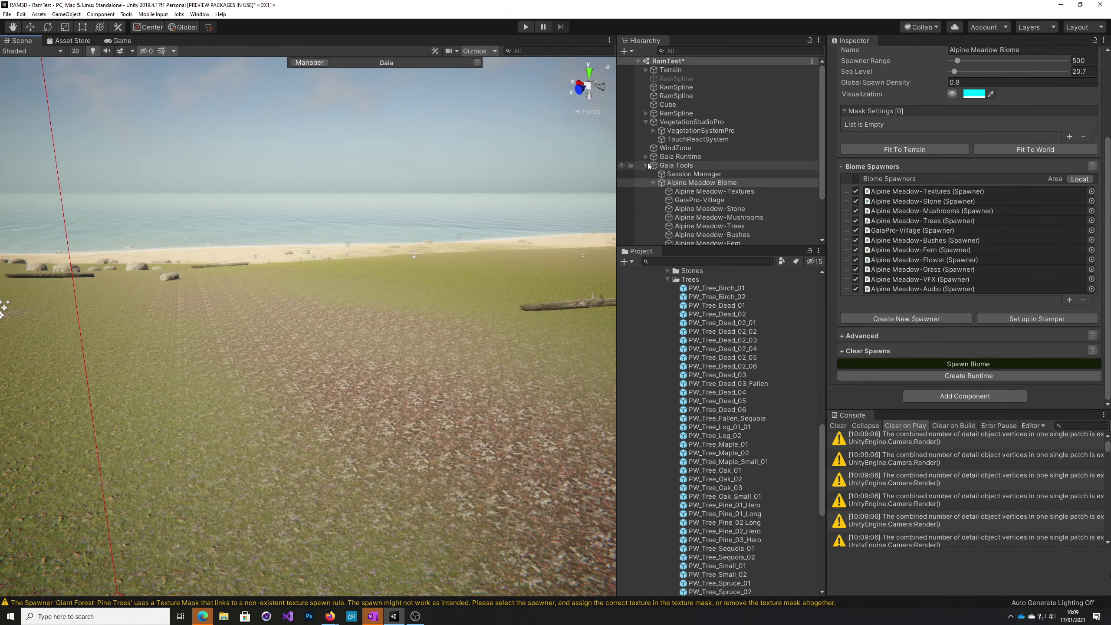
# Expand Gaia Runtime > Gaia Player and frame the FPSController in the Scene view.
pyautogui.click(646, 166)
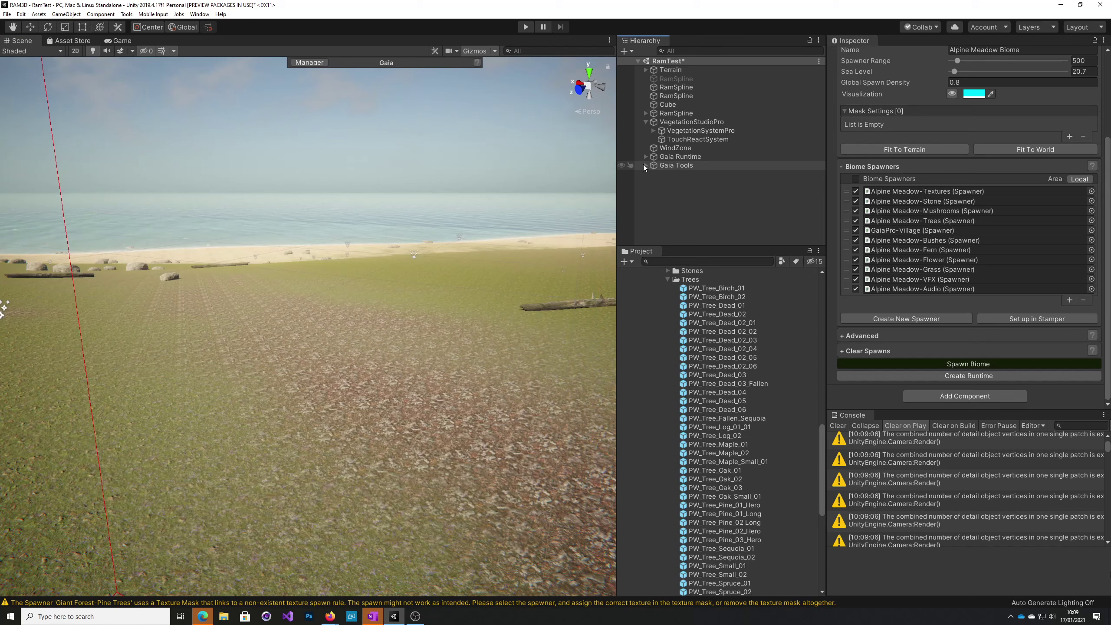
pyautogui.click(646, 166)
pyautogui.click(646, 158)
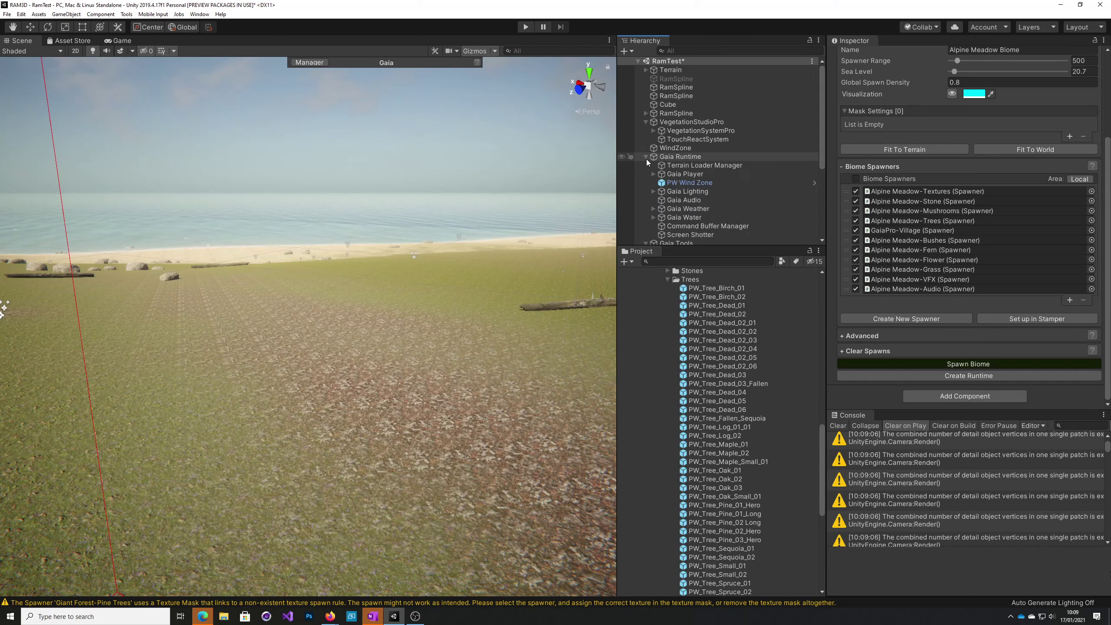
pyautogui.click(696, 174)
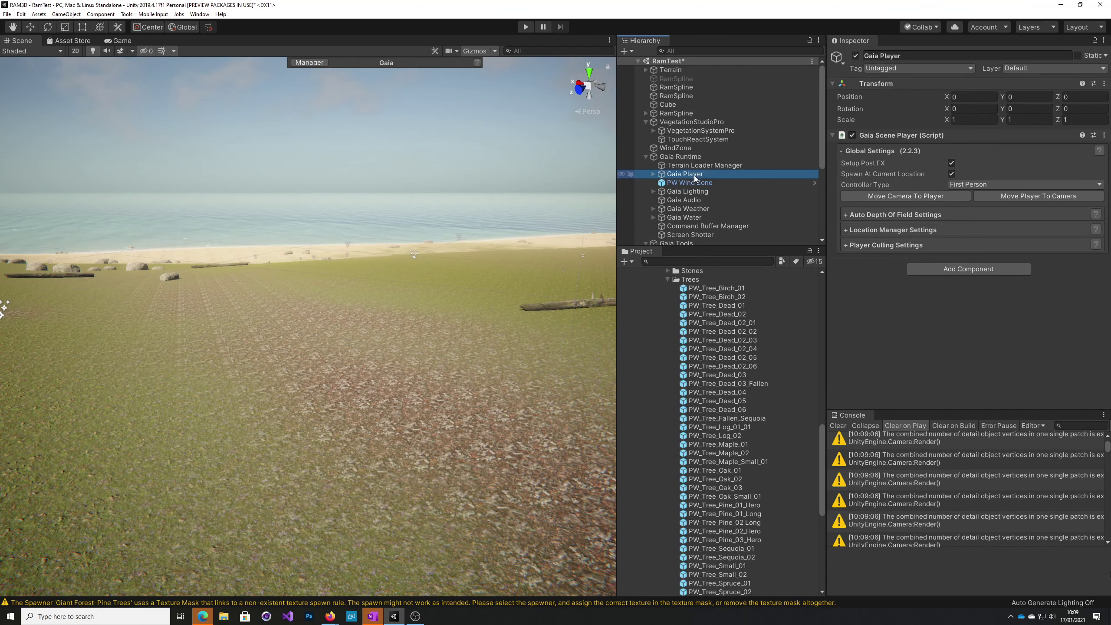
pyautogui.click(654, 174)
pyautogui.doubleClick(696, 183)
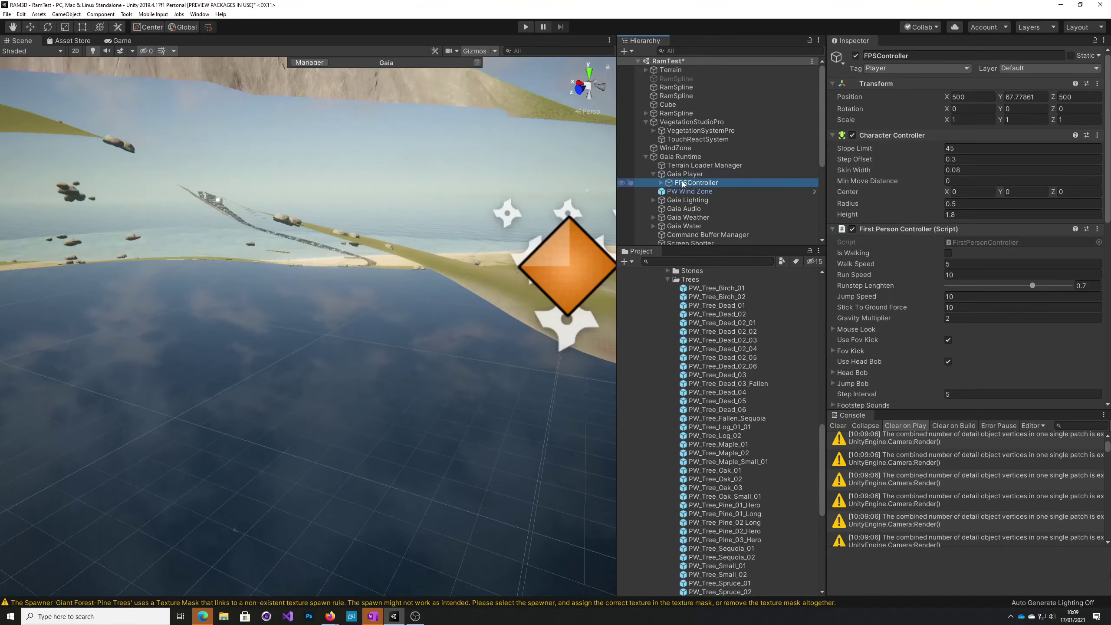
# Orbit around the player over the hillside and cliff, then select the Terrain.
pyautogui.keyDown('alt'); pyautogui.moveTo(551, 292); pyautogui.dragTo(478, 272); pyautogui.keyUp('alt')
pyautogui.scroll(-6, 478, 273)
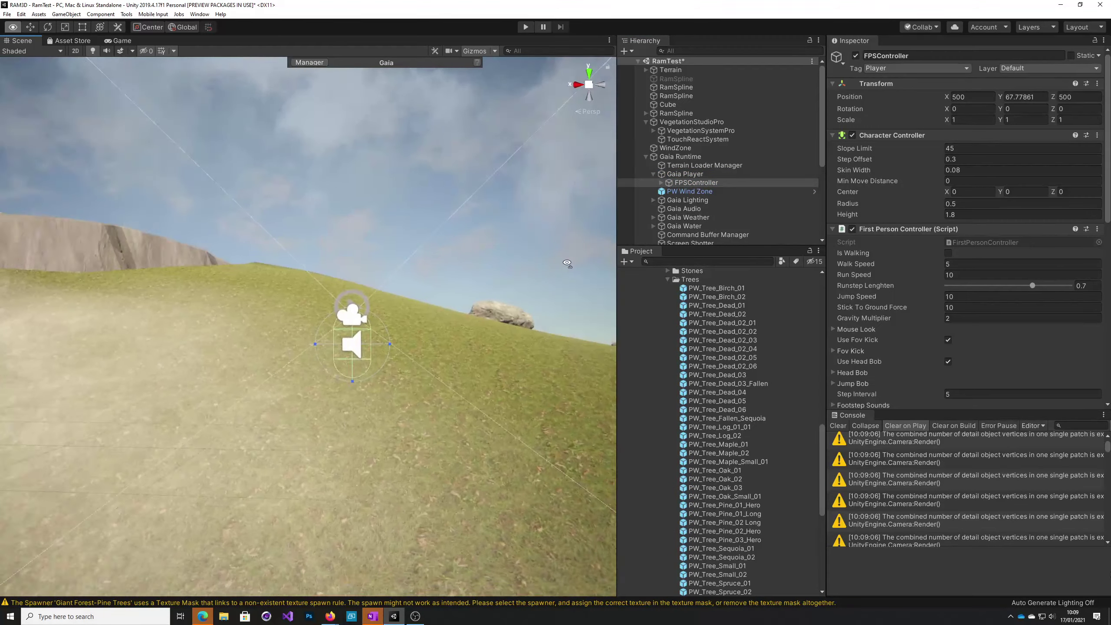
pyautogui.keyDown('alt'); pyautogui.moveTo(560, 266); pyautogui.dragTo(589, 265); pyautogui.keyUp('alt')
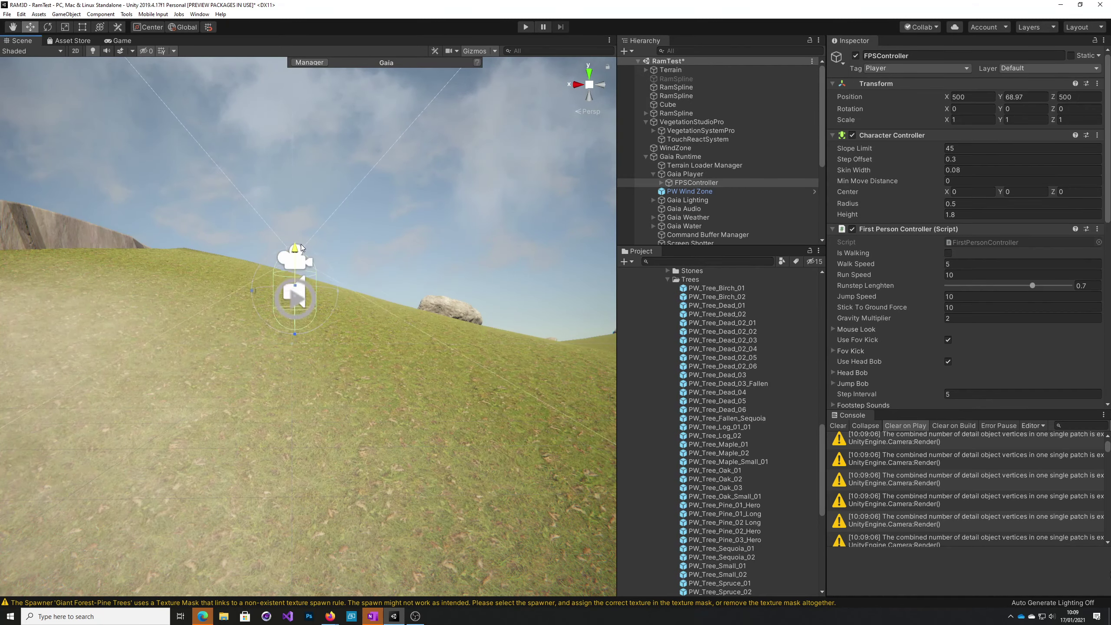
pyautogui.keyDown('alt'); pyautogui.moveTo(309, 192); pyautogui.dragTo(199, 275); pyautogui.keyUp('alt')
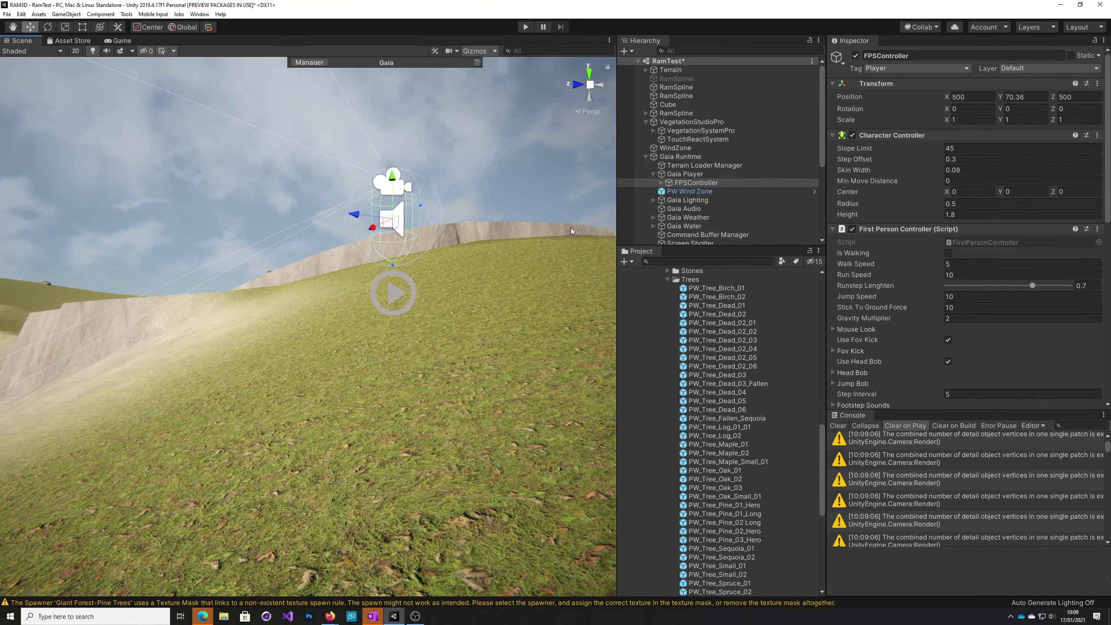
pyautogui.click(669, 70)
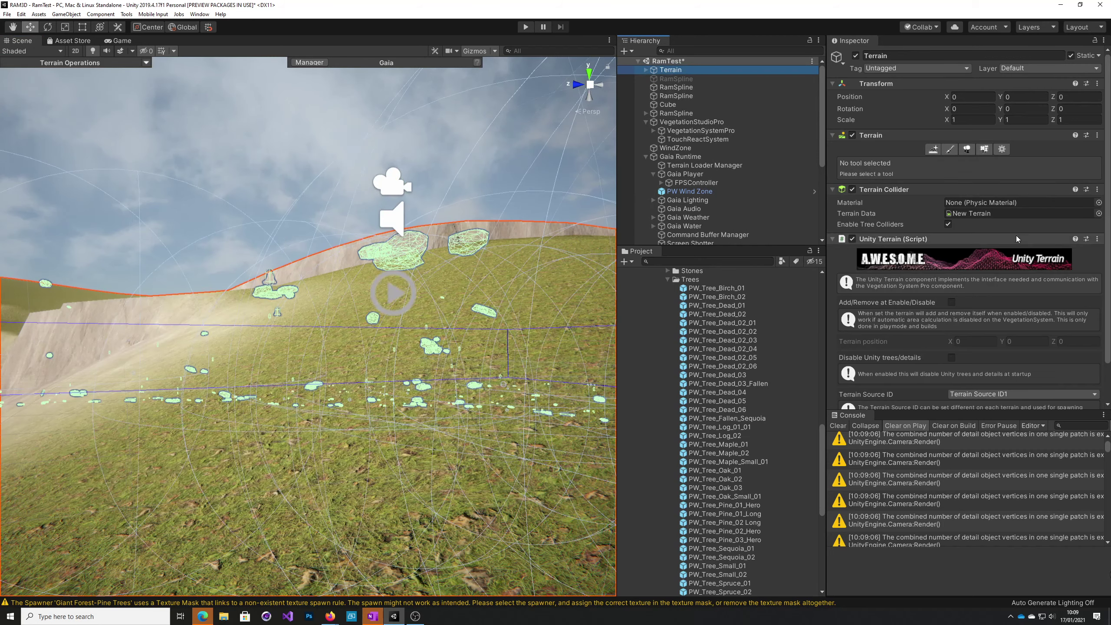
# Review the Terrain's collider and script, then enter Play mode to test the first-person player.
pyautogui.scroll(-1, 1016, 239)
pyautogui.scroll(1, 1016, 239)
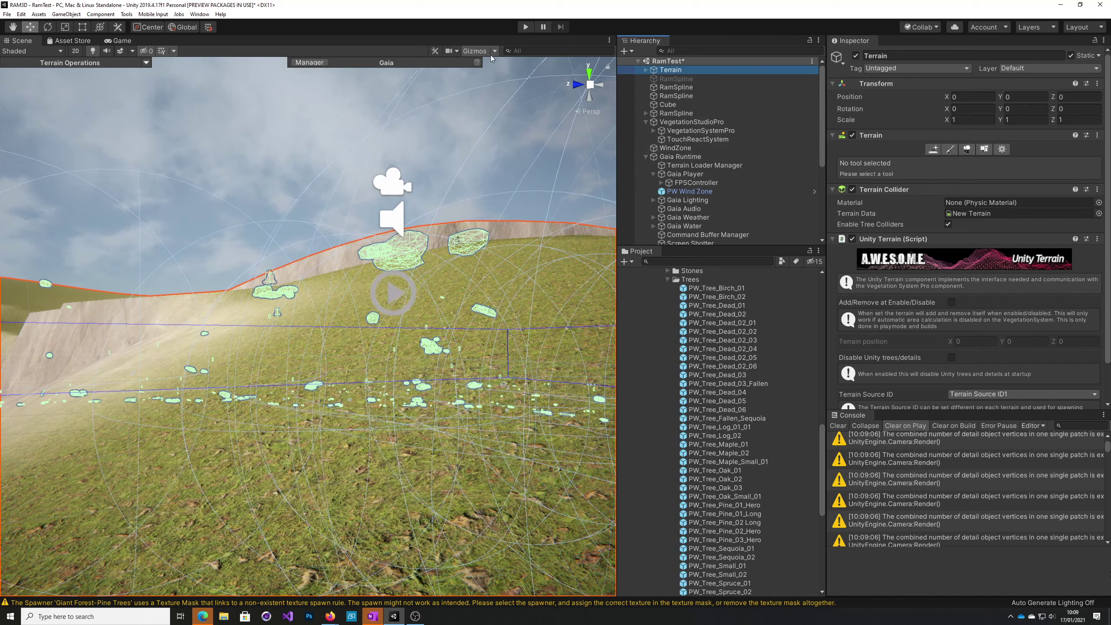
pyautogui.click(525, 27)
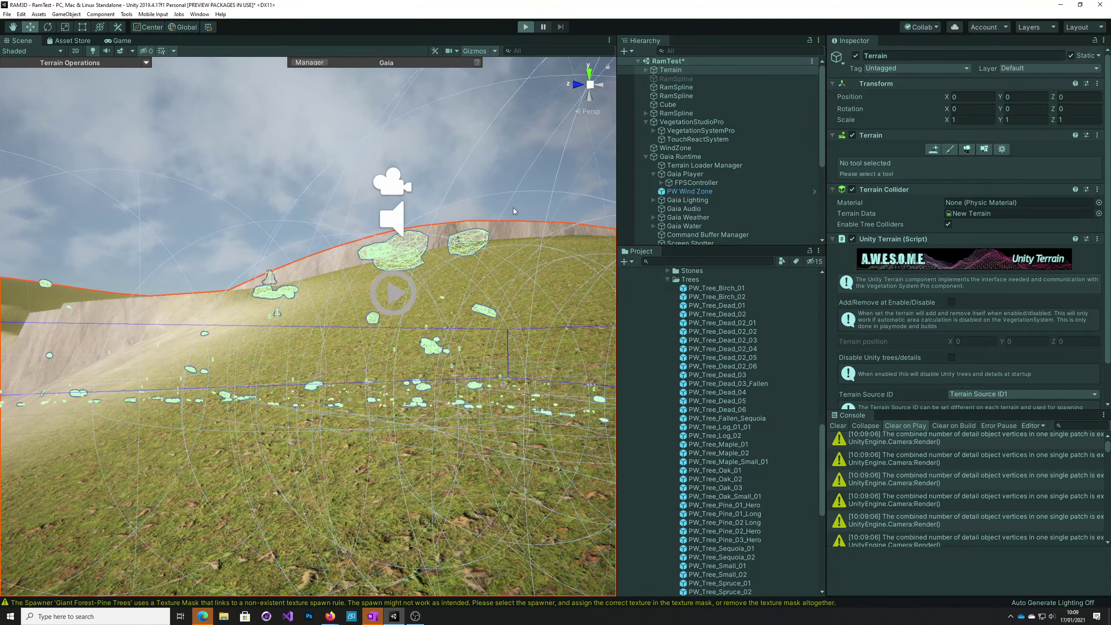
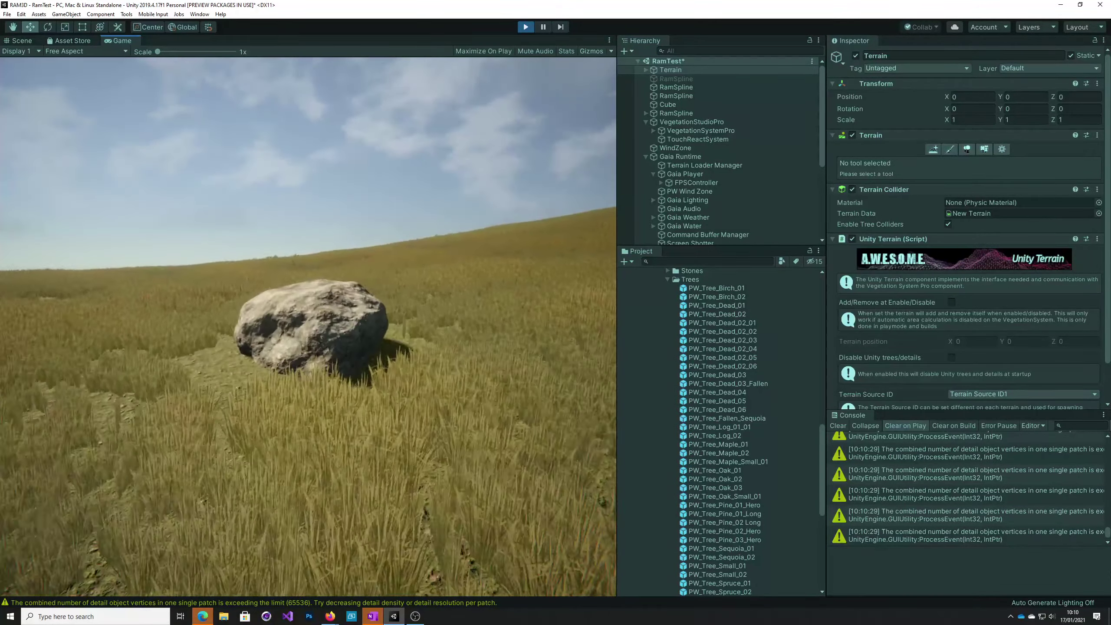
# Walk from the rock past the farmhouse wall, fence and shelter to the hilltop pine.
pyautogui.press('w')
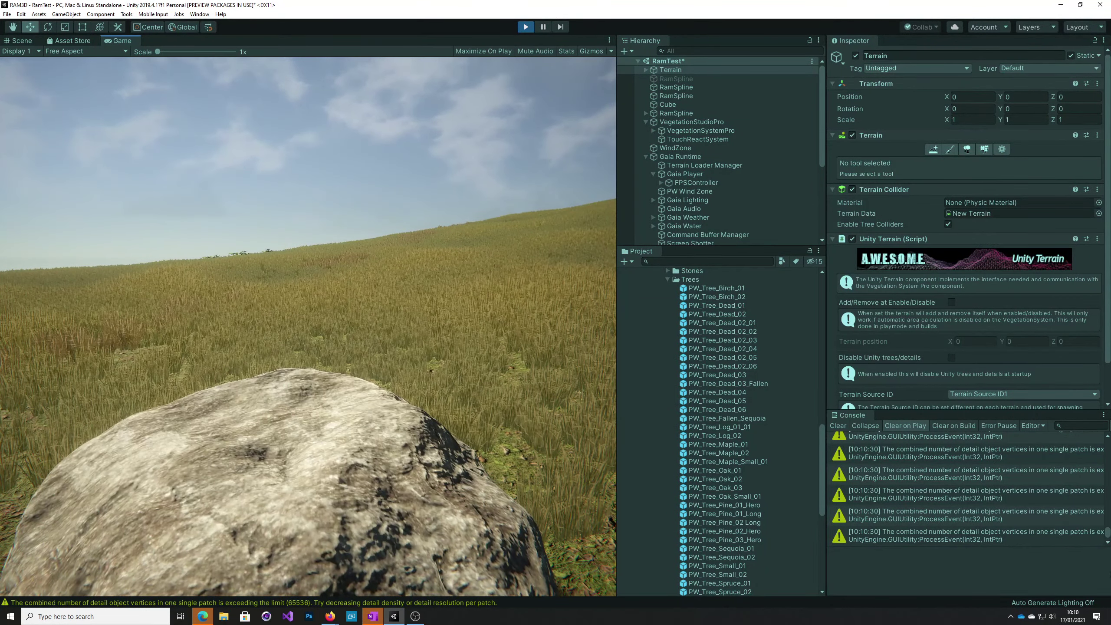
pyautogui.press('s')
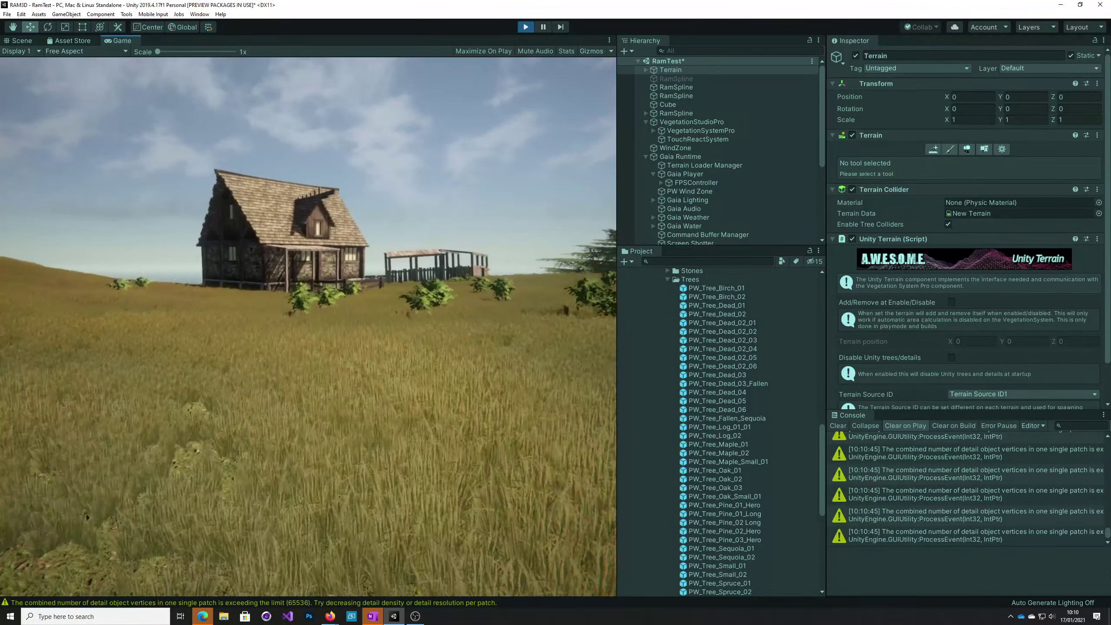
pyautogui.press('w')
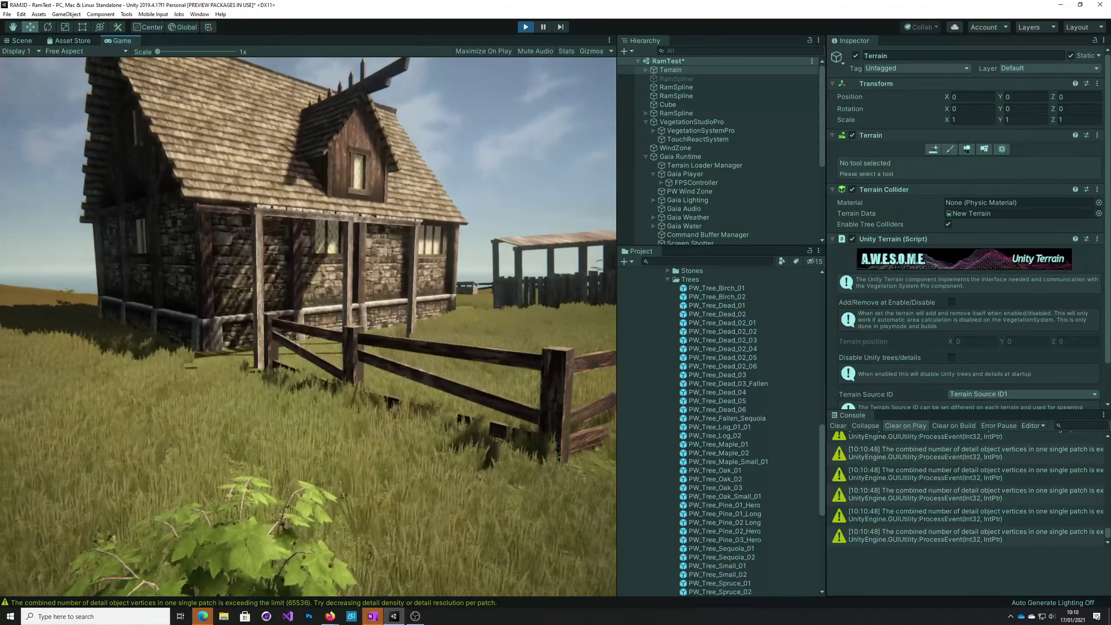
pyautogui.press('w')
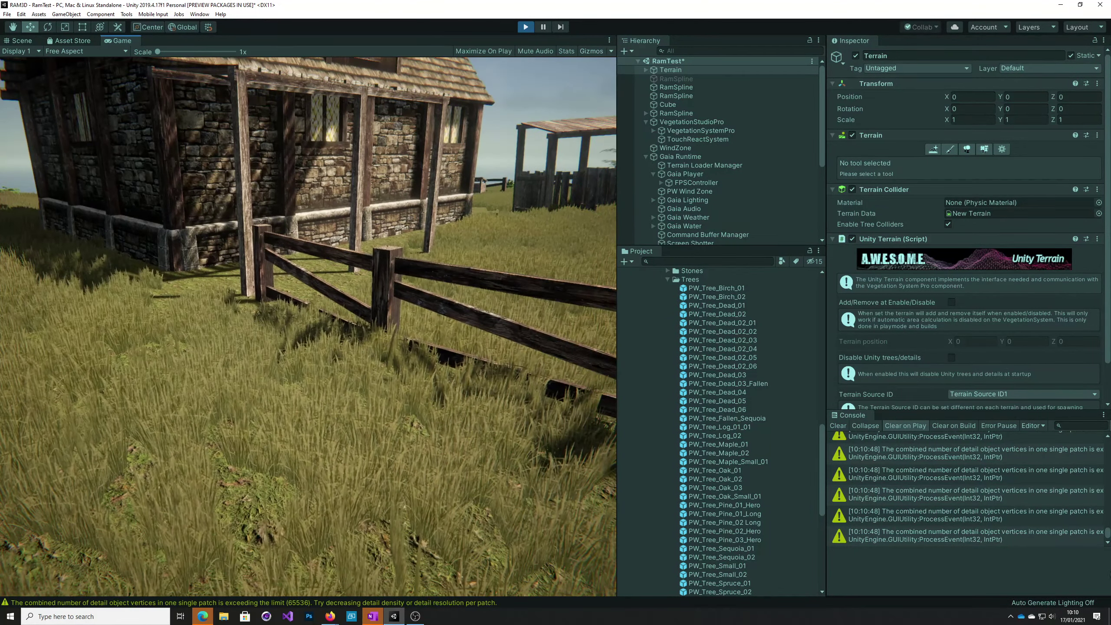
pyautogui.press('w')
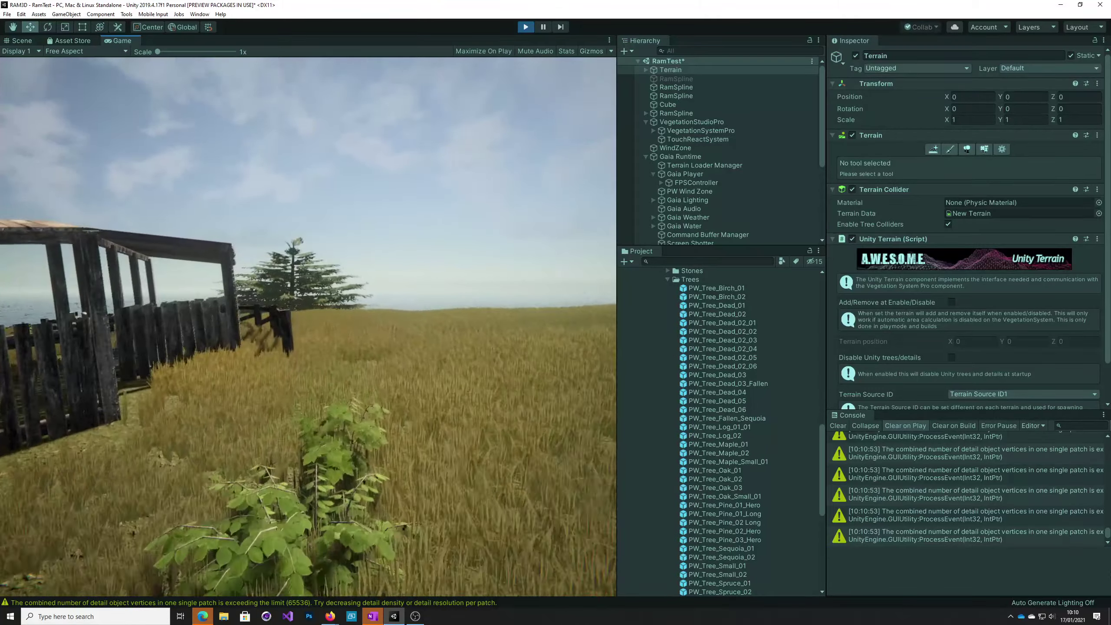
pyautogui.press('w')
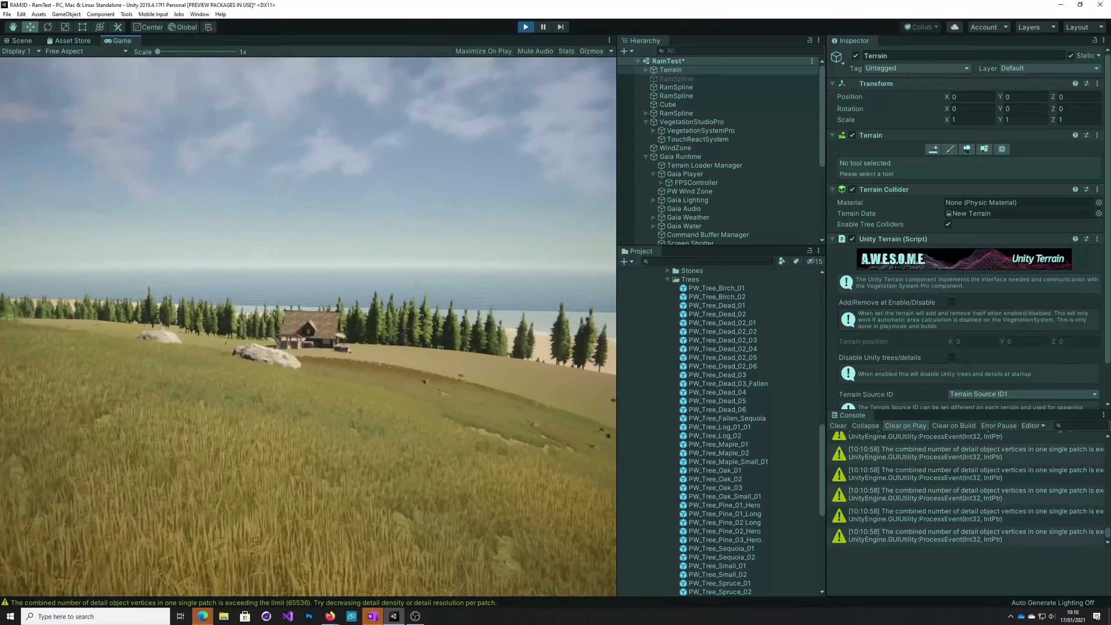
# Walk past the rocks and up the grassy slope, looking out toward the sea.
pyautogui.press('w')
pyautogui.press('w')
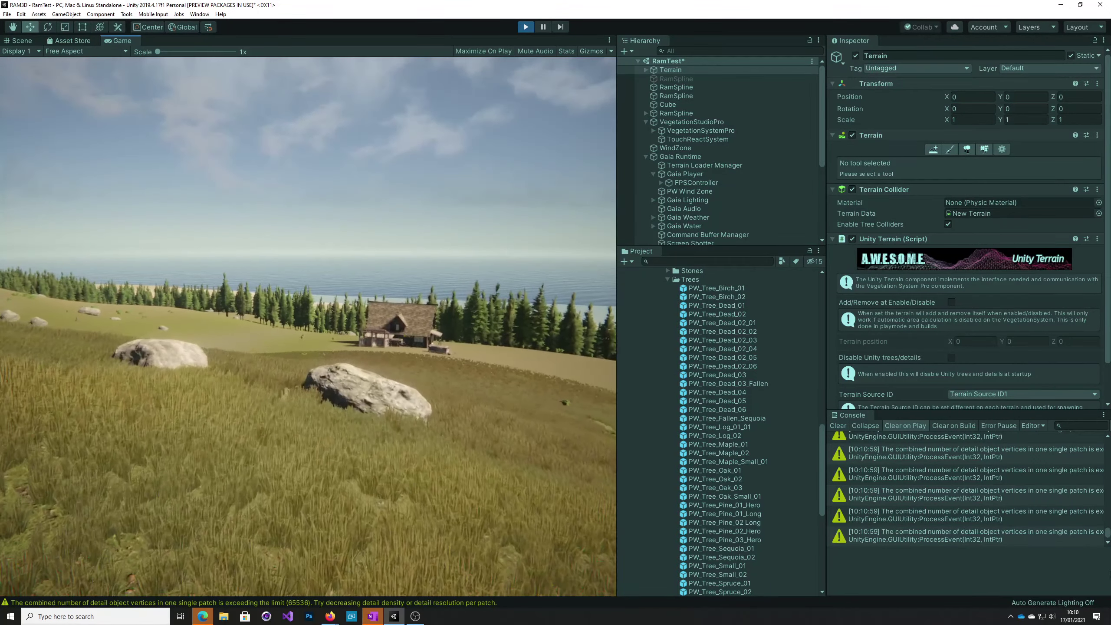
pyautogui.press('w')
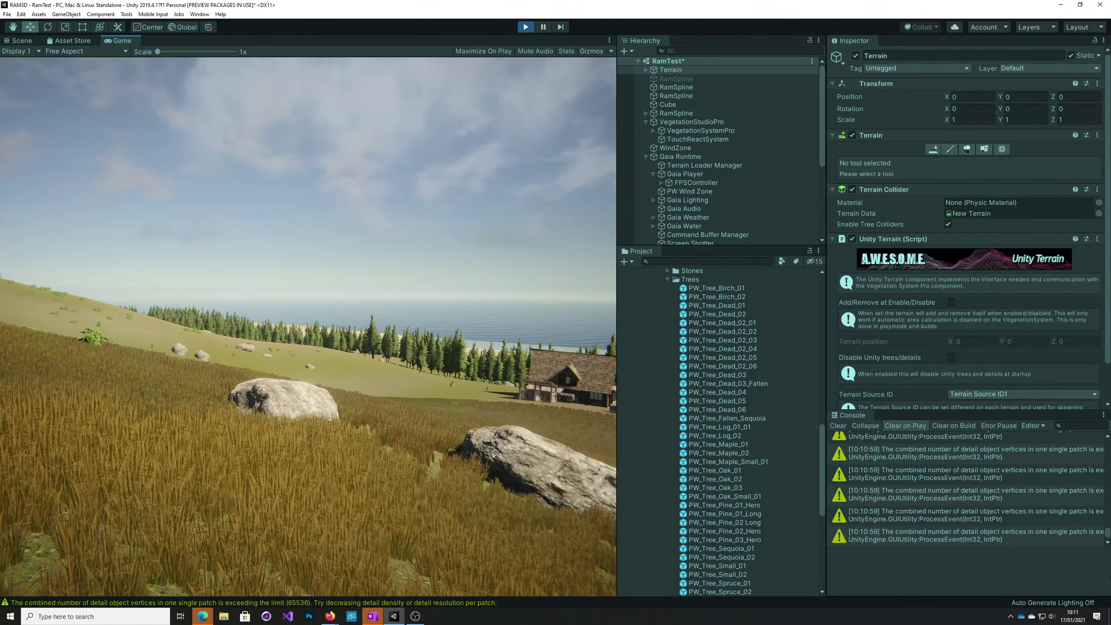
pyautogui.press('w')
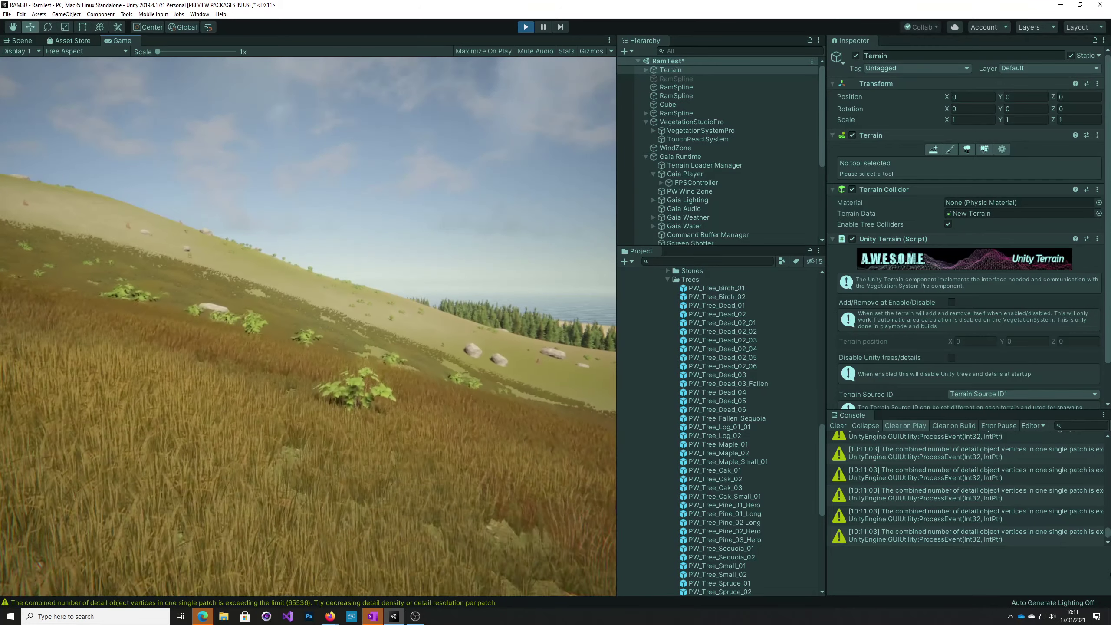
pyautogui.press('w')
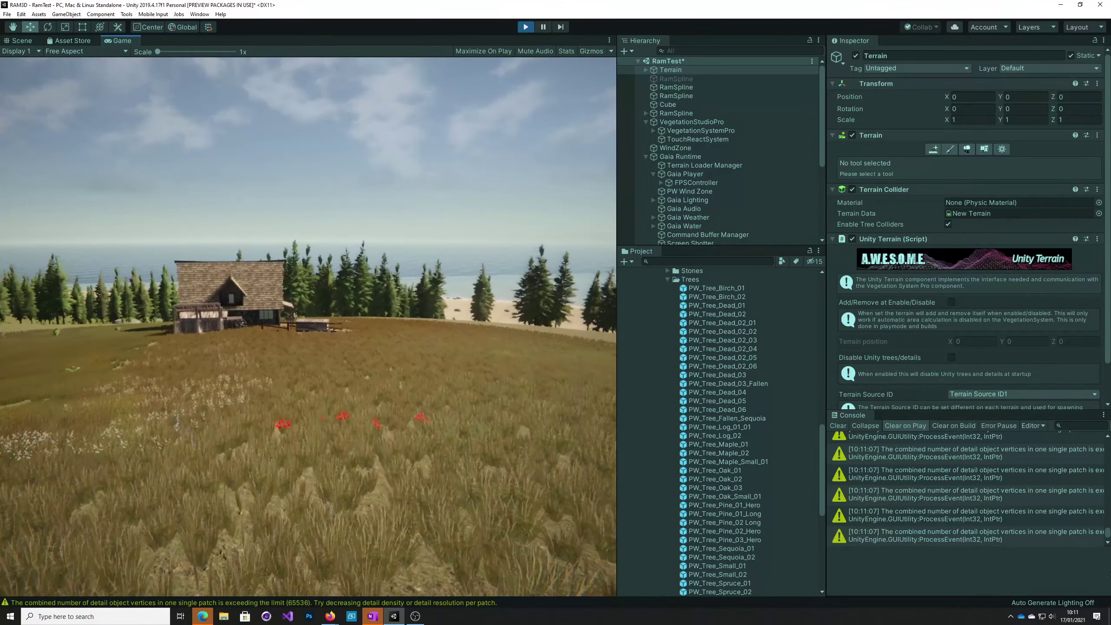
# Walk to the farmhouse, through its fence, and along the house into the paddock.
pyautogui.press('w')
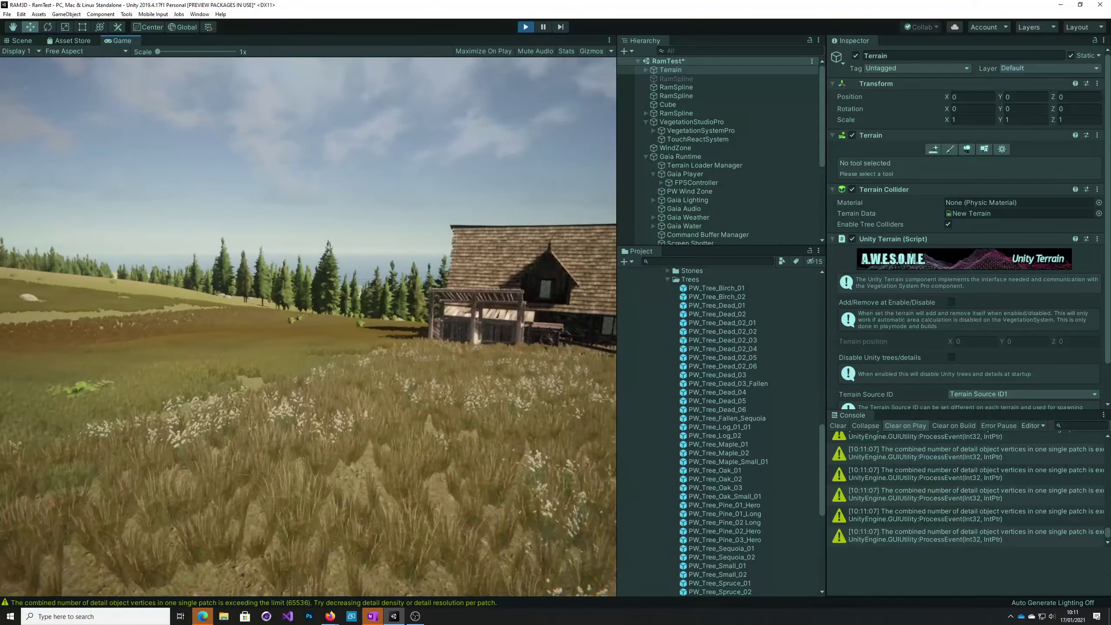
pyautogui.press('w')
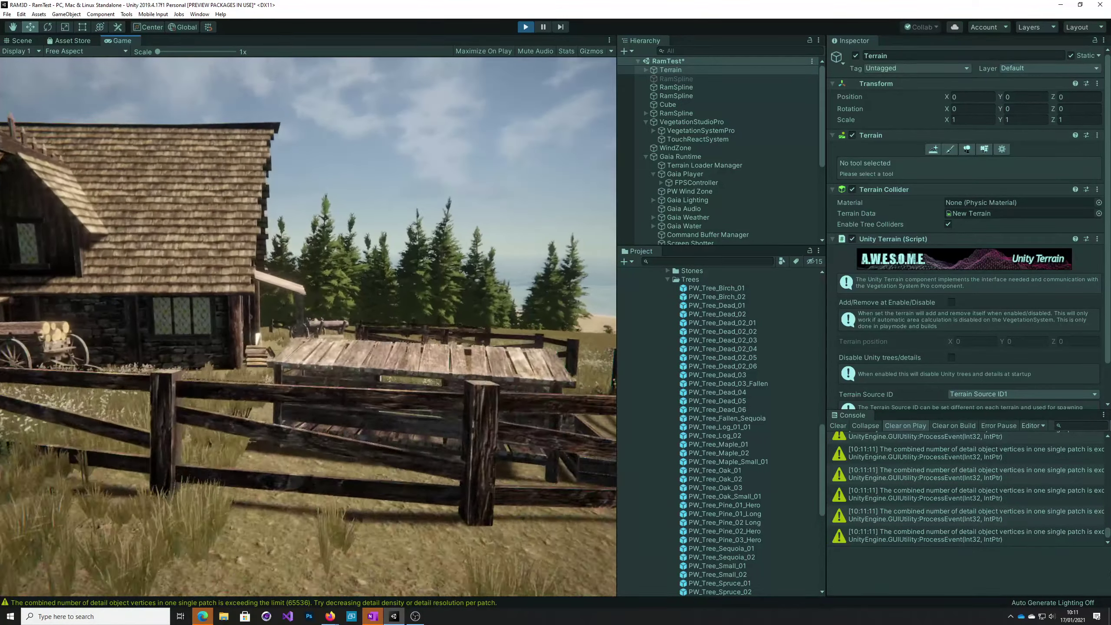
pyautogui.press('w')
pyautogui.press('w')
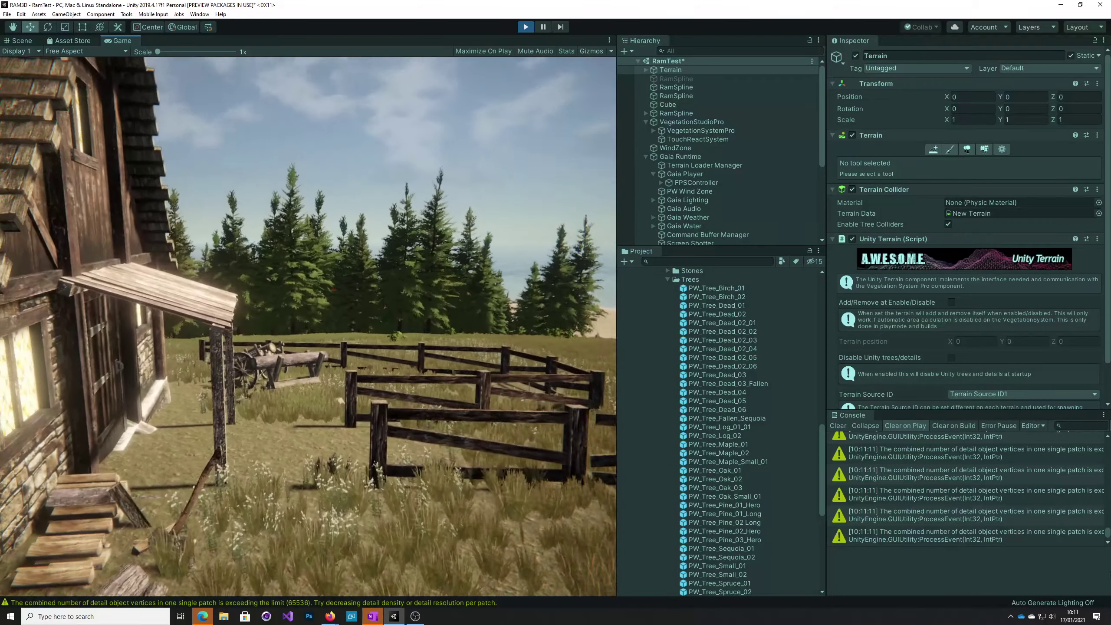
pyautogui.press('w')
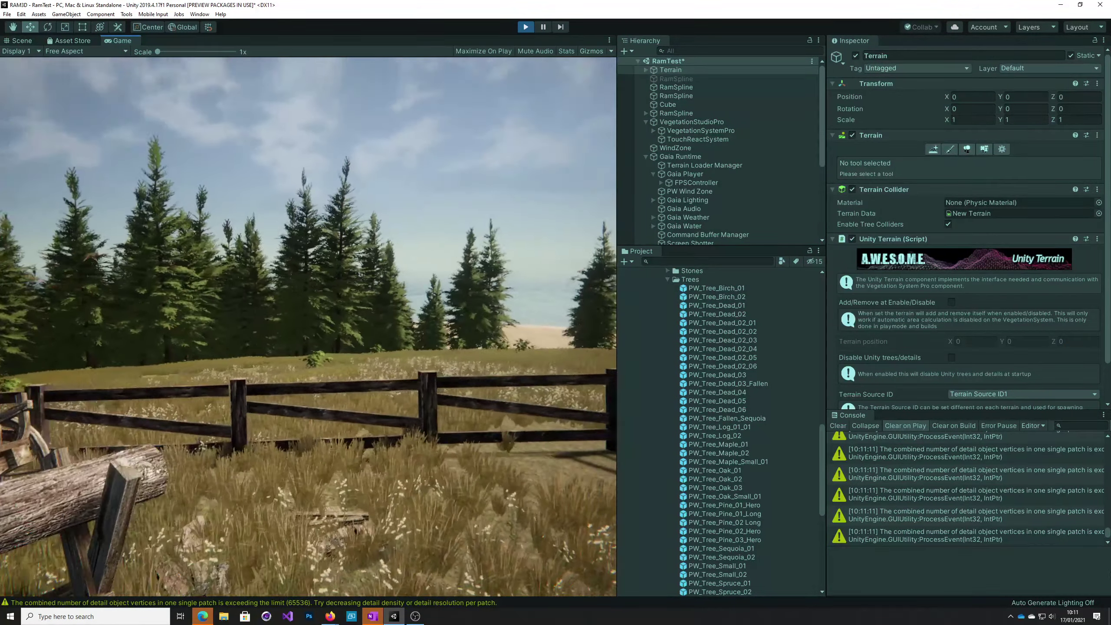
pyautogui.press('w')
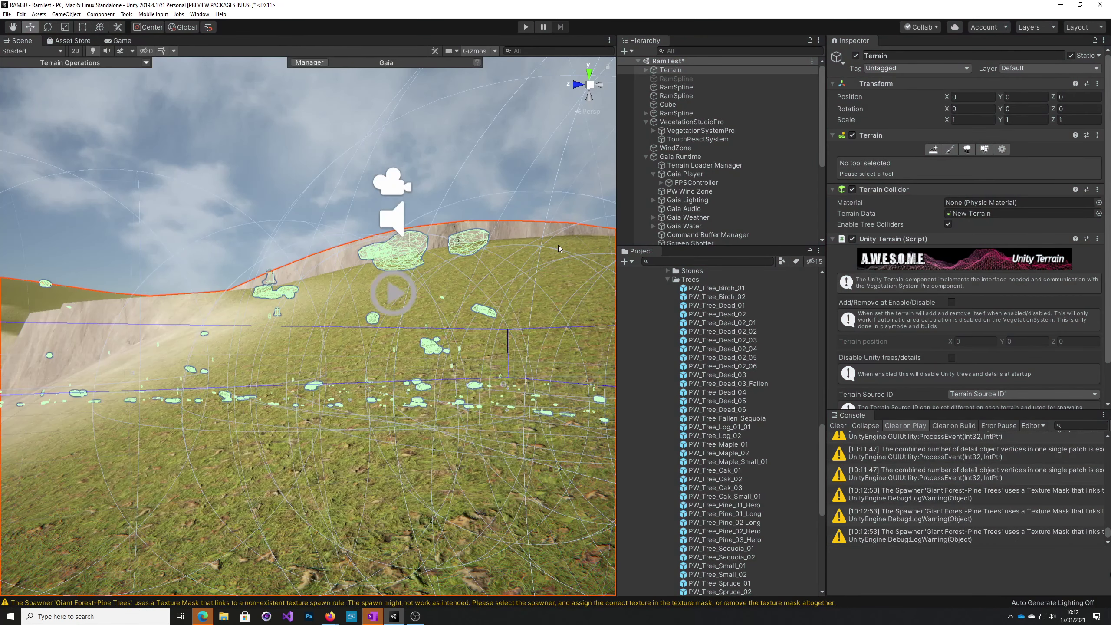
# Orbit the Scene view around the terrain to view the hills and dark trench from two sides.
pyautogui.keyDown('alt'); pyautogui.moveTo(558, 245); pyautogui.dragTo(977, 574); pyautogui.keyUp('alt')
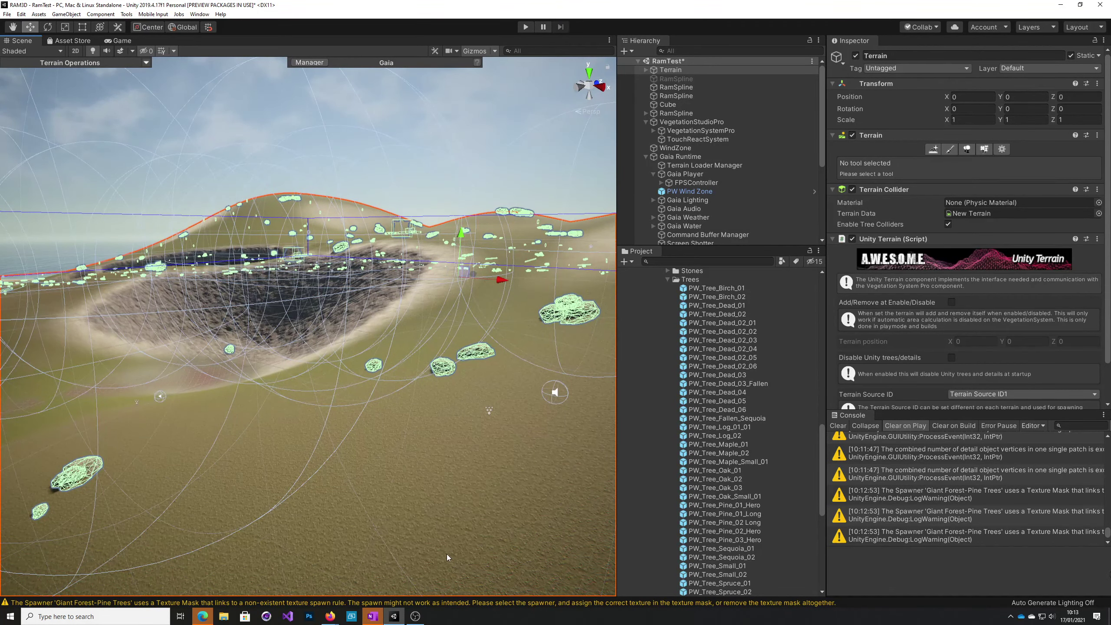
pyautogui.keyDown('alt'); pyautogui.moveTo(447, 557); pyautogui.dragTo(690, 570); pyautogui.keyUp('alt')
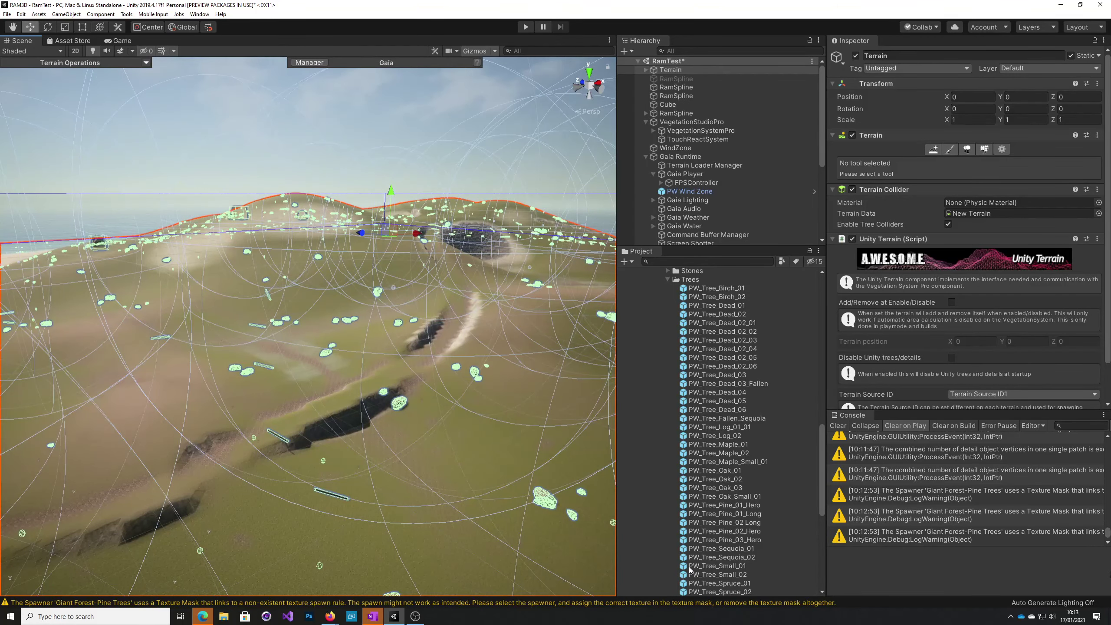